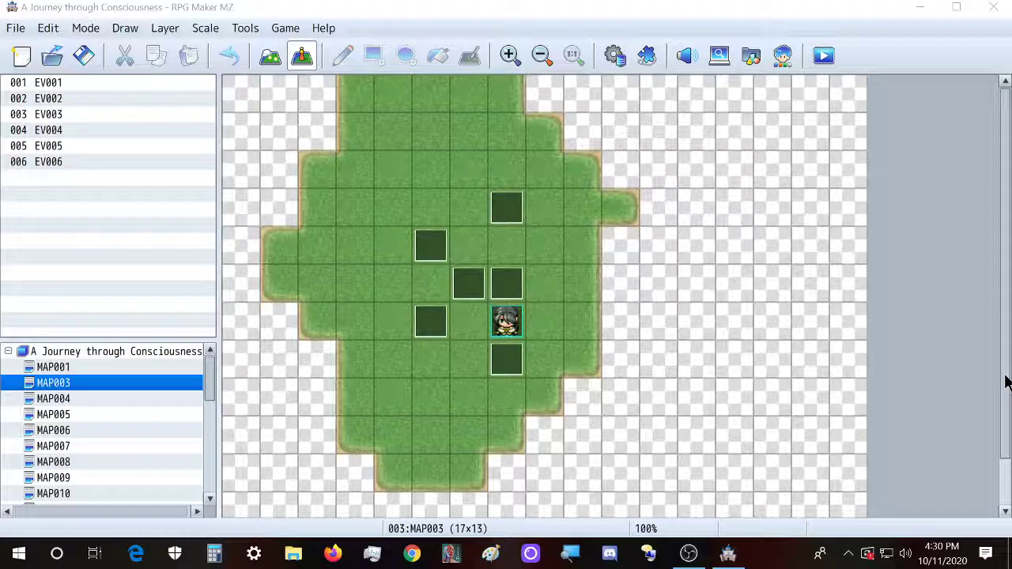
# Step: In EV006's event editor, delete the Control Variables command and the If block
pyautogui.doubleClick(508, 324)
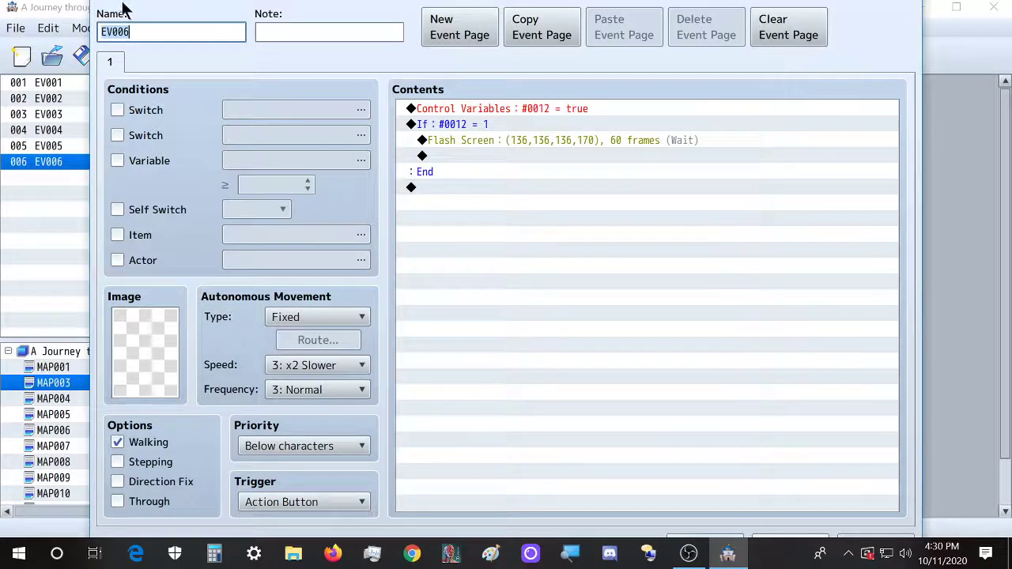
pyautogui.press('Escape')
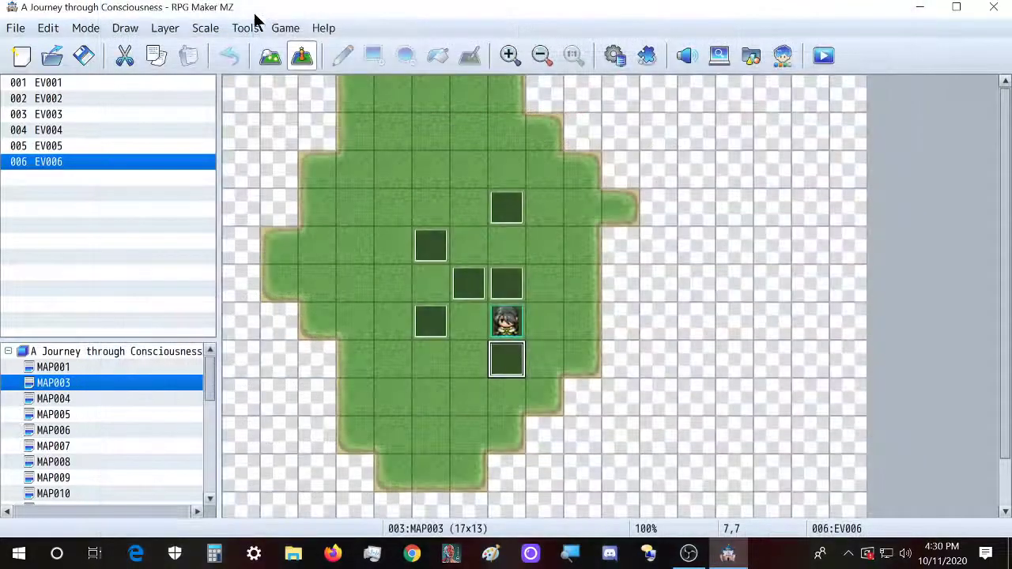
pyautogui.doubleClick(520, 360)
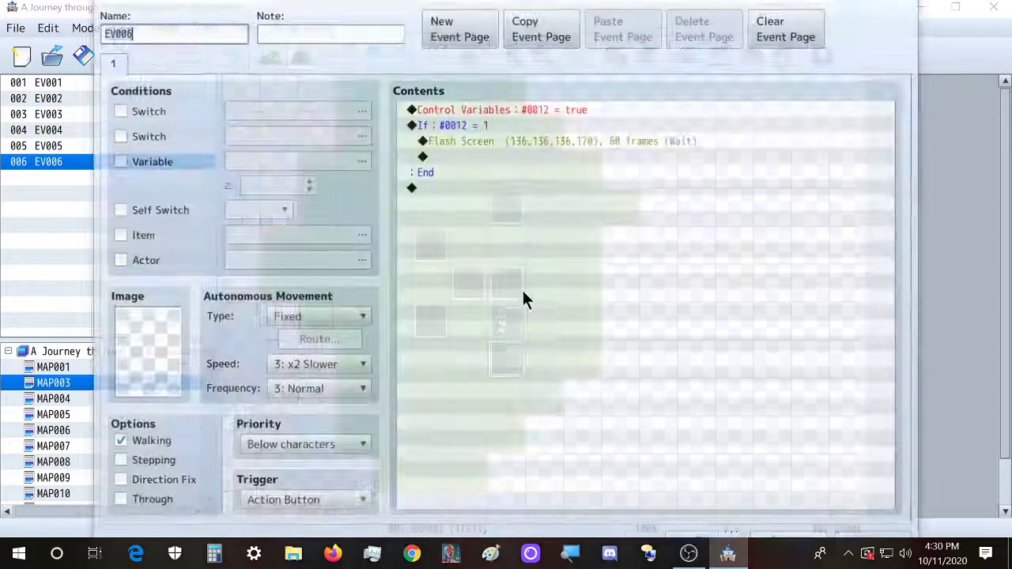
pyautogui.click(498, 111)
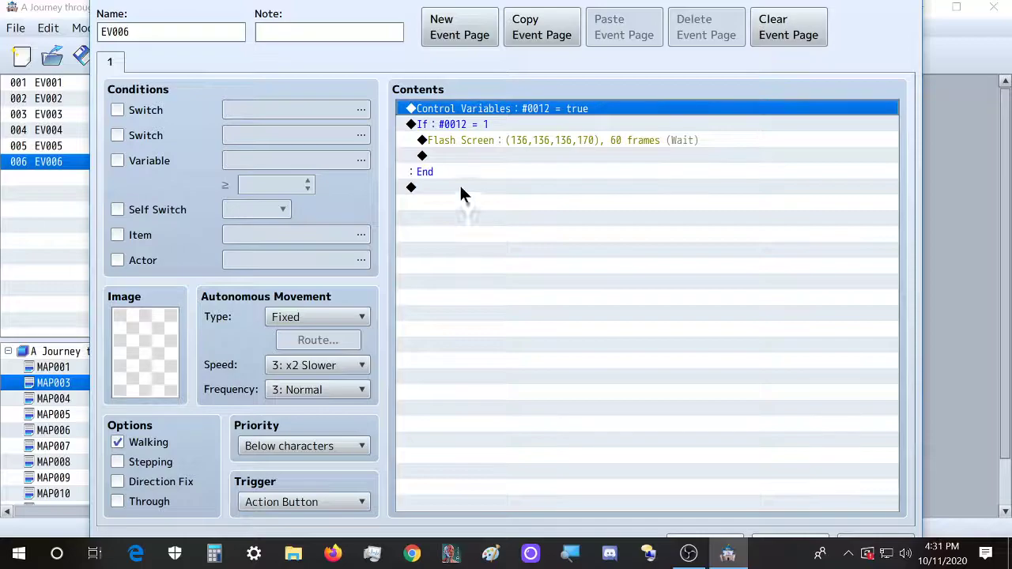
pyautogui.keyDown('shift'); pyautogui.click(468, 125); pyautogui.keyUp('shift')
pyautogui.press('Delete')
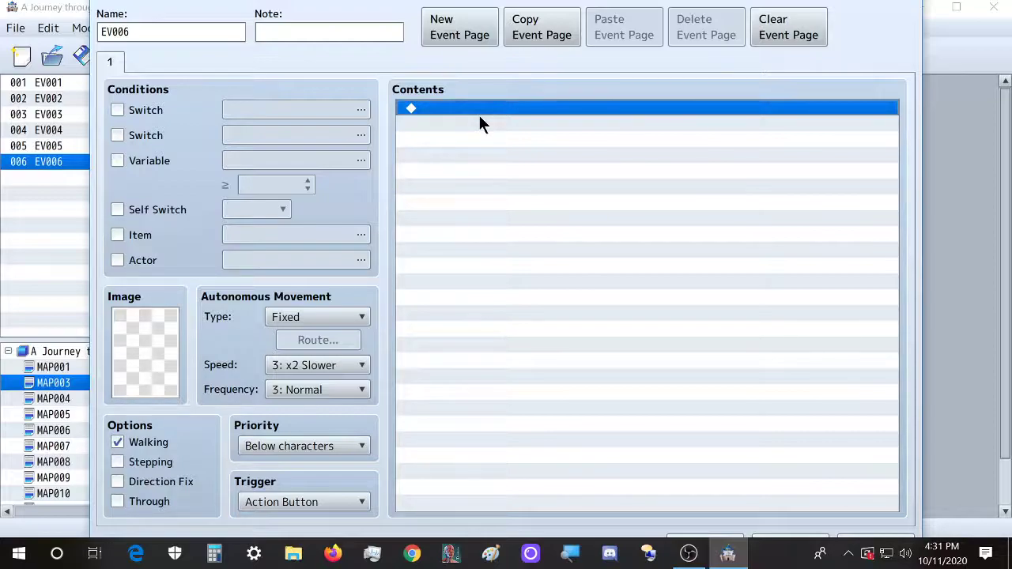
# Step: Glance at the Event Commands list, then close EV006's editor and discard the unsaved edits
pyautogui.doubleClick(479, 109)
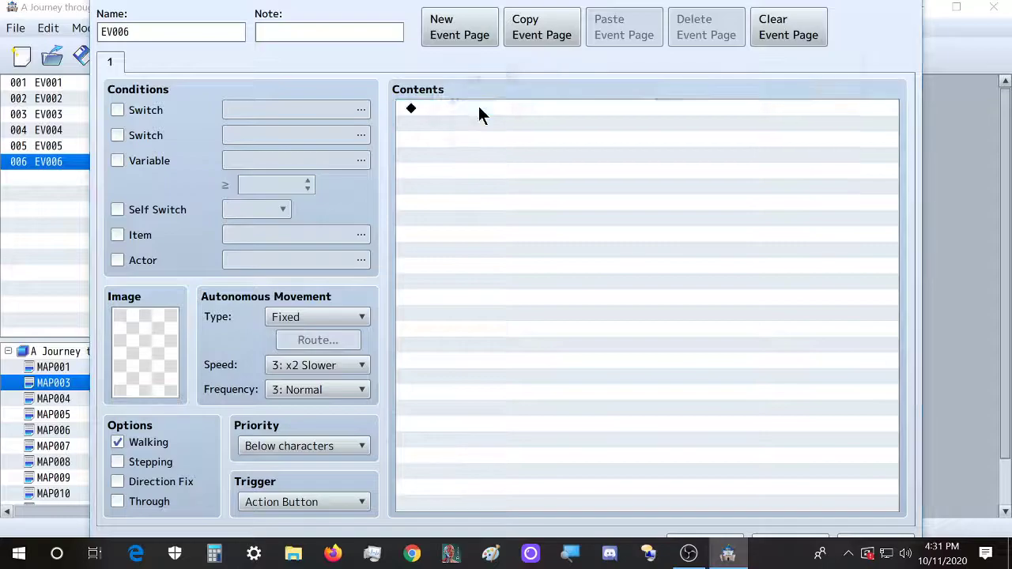
pyautogui.moveTo(555, 38); pyautogui.dragTo(466, 25)
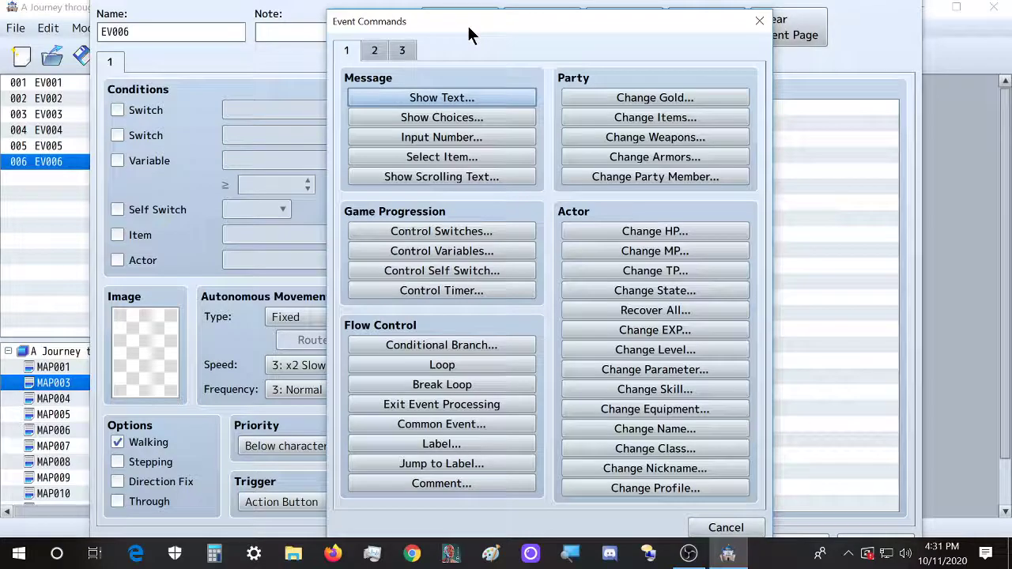
pyautogui.click(759, 21)
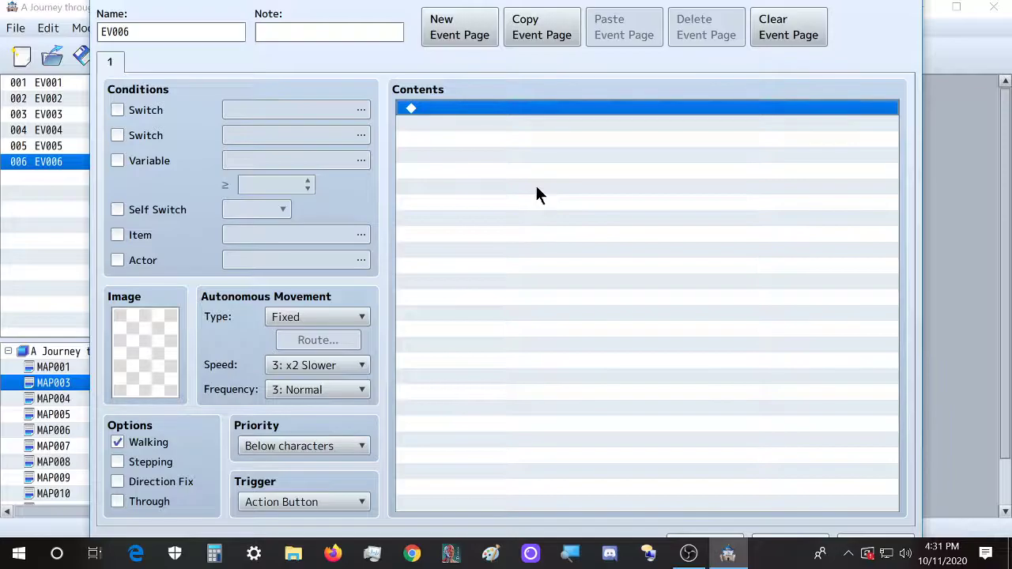
pyautogui.press('Escape')
pyautogui.click(516, 303)
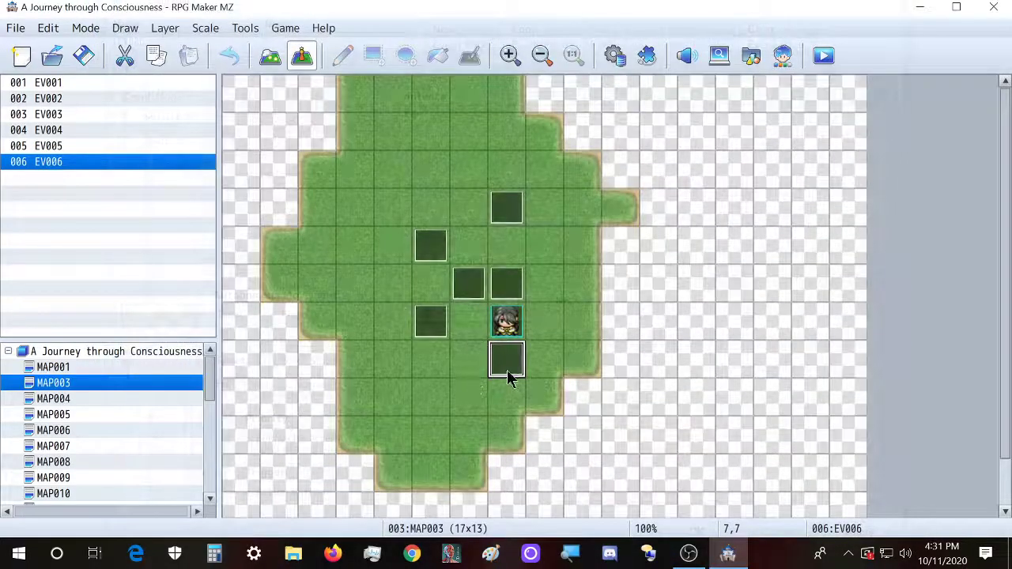
# Step: Reopen EV006, delete everything from Control Variables to End, and bring up Event Commands
pyautogui.doubleClick(511, 370)
pyautogui.moveTo(451, 109); pyautogui.dragTo(453, 131)
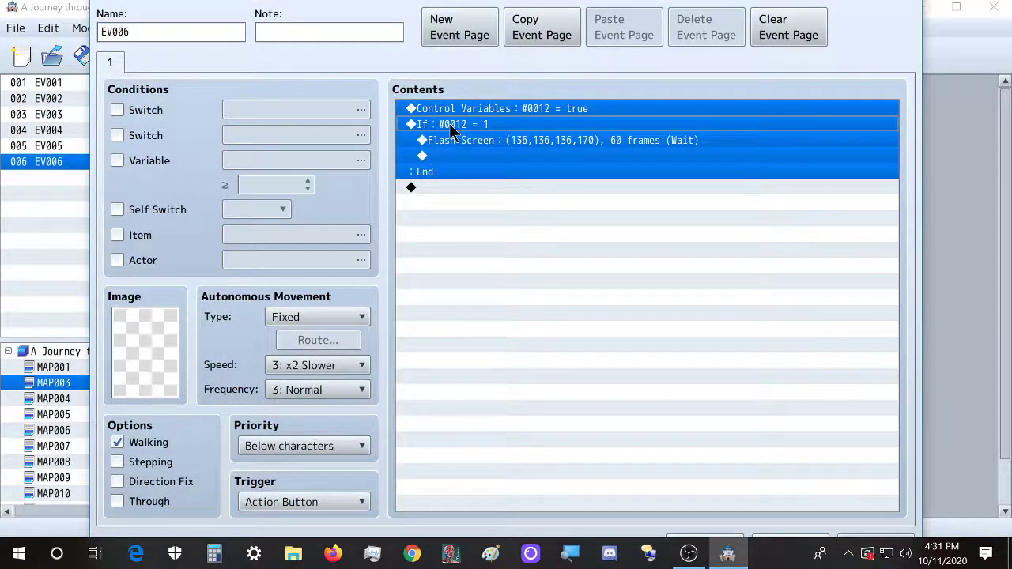
pyautogui.press('Delete')
pyautogui.doubleClick(451, 131)
# Step: Reposition the Event Commands window near the top-left, over the event editor
pyautogui.moveTo(696, 48); pyautogui.dragTo(887, 99)
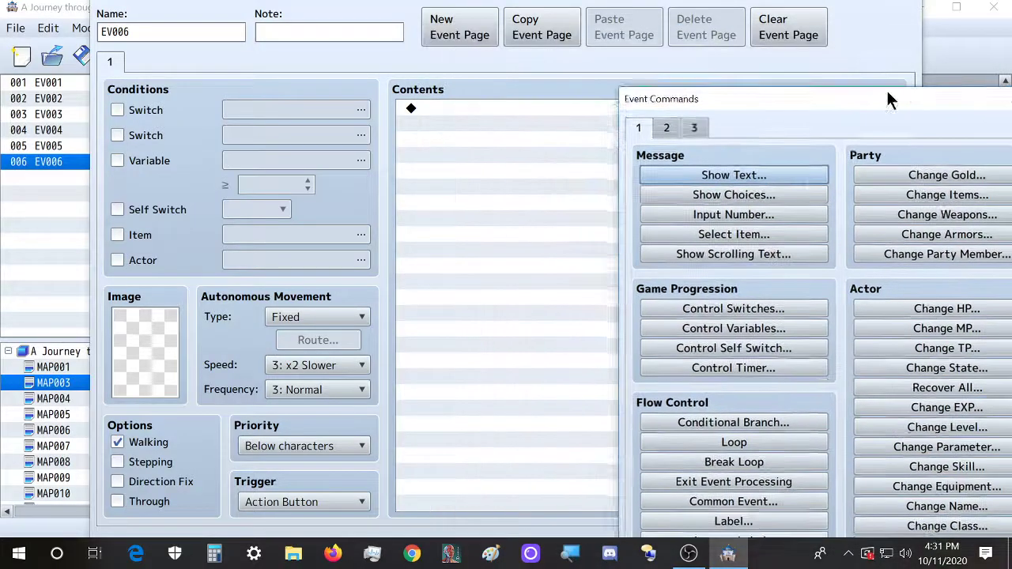
pyautogui.moveTo(798, 106); pyautogui.dragTo(605, 53)
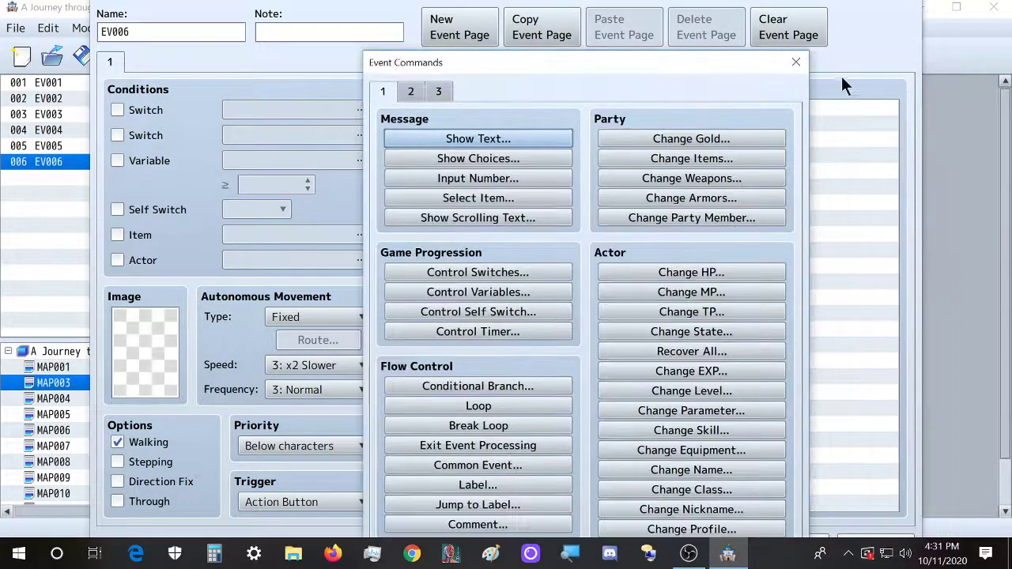
pyautogui.click(797, 62)
pyautogui.doubleClick(530, 128)
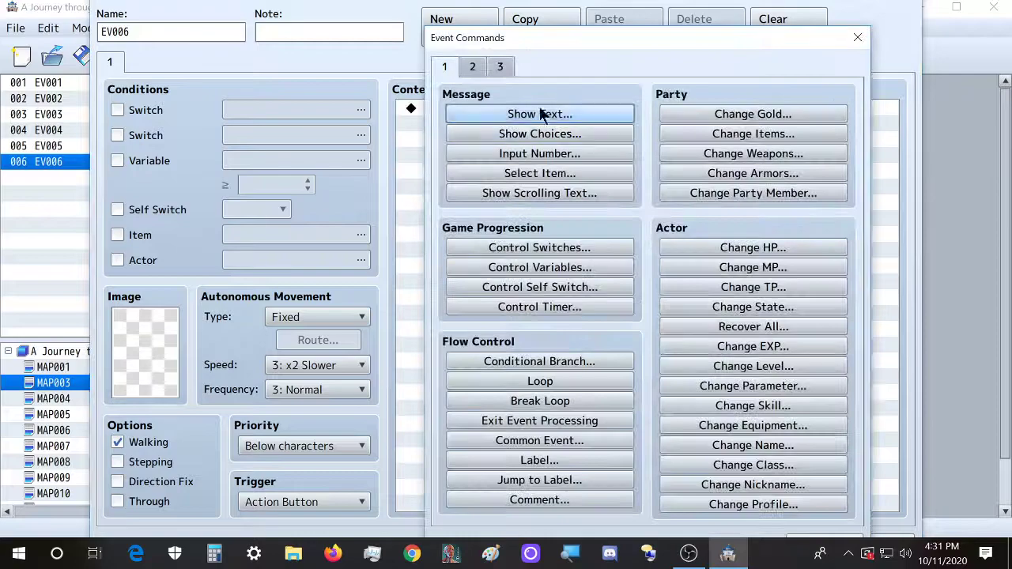
pyautogui.moveTo(583, 40); pyautogui.dragTo(525, 18)
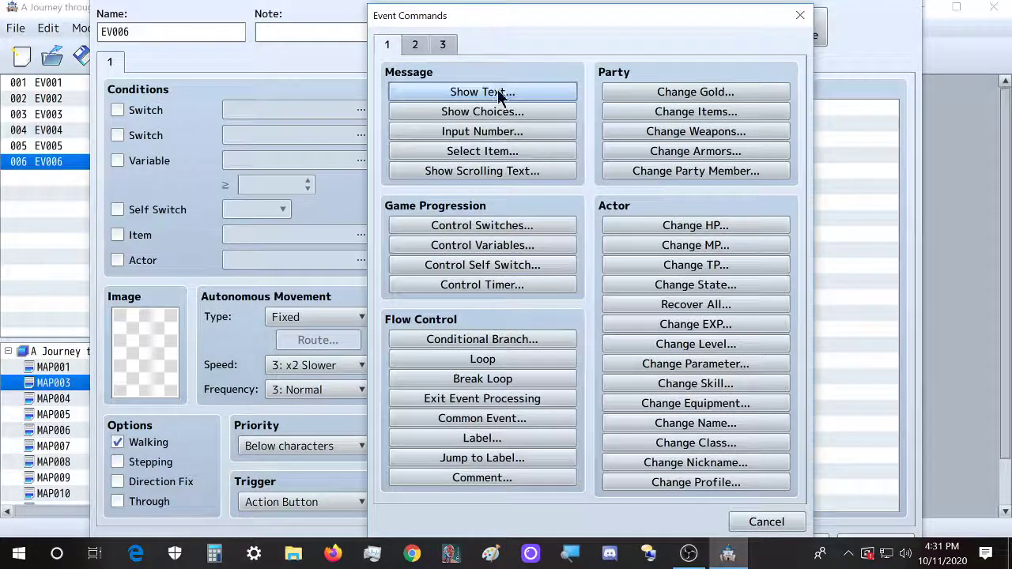
# Step: Create a Show Text message reading 'fgjdgjdgtd' and preview its message box twice
pyautogui.click(482, 92)
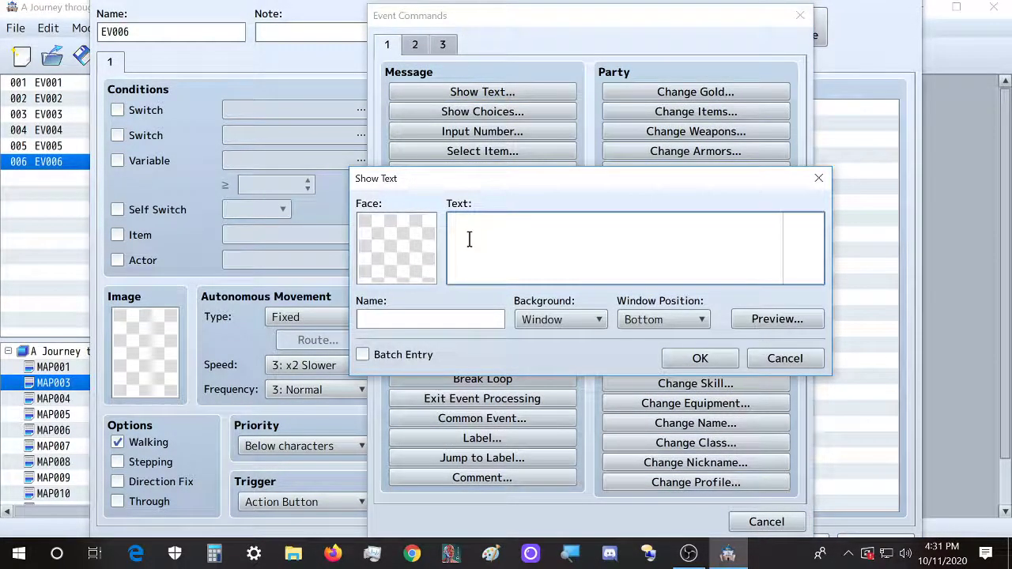
pyautogui.write('fgjdgjdgtd')
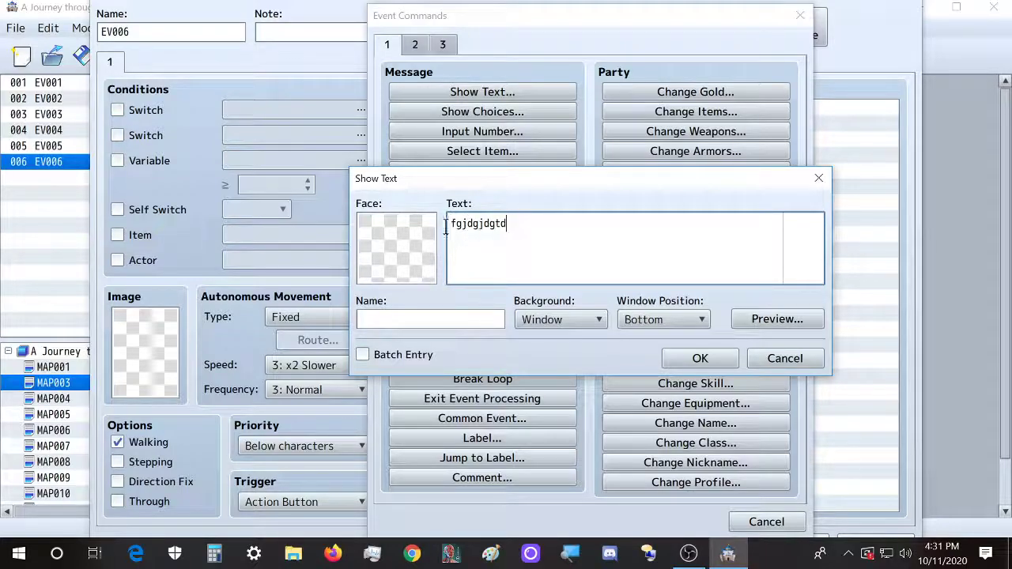
pyautogui.click(771, 317)
pyautogui.click(854, 342)
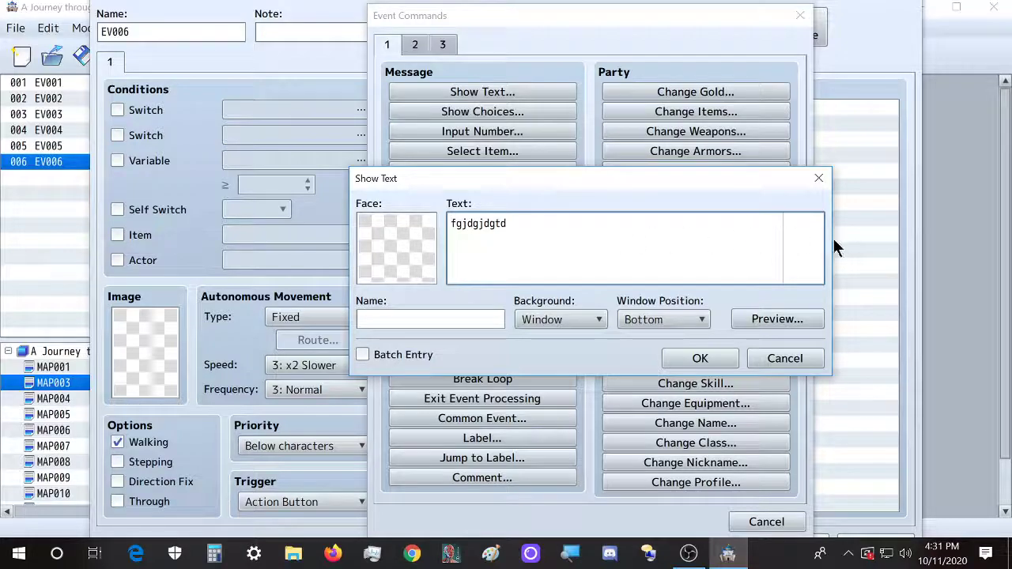
pyautogui.moveTo(770, 221)
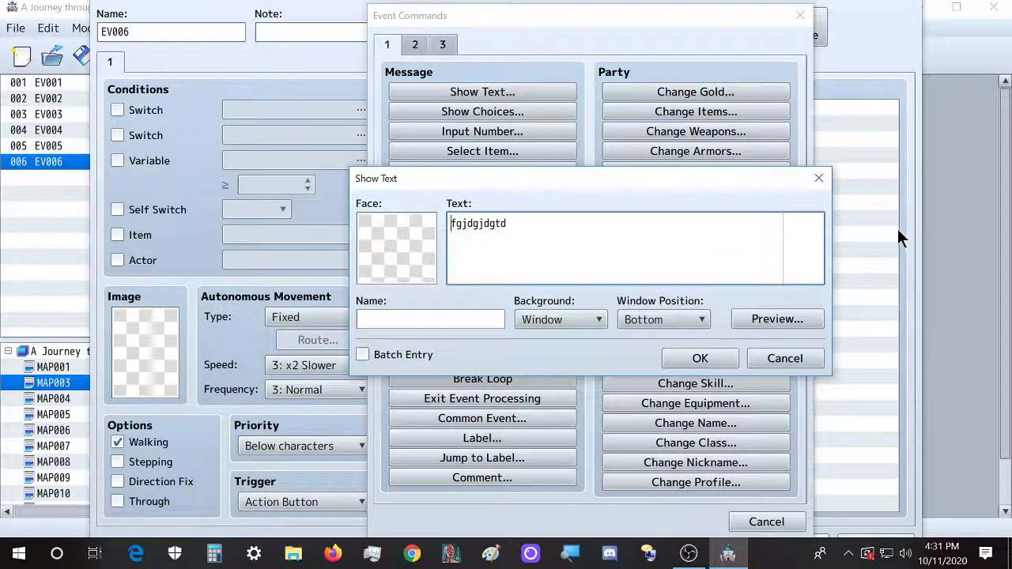
pyautogui.click(790, 319)
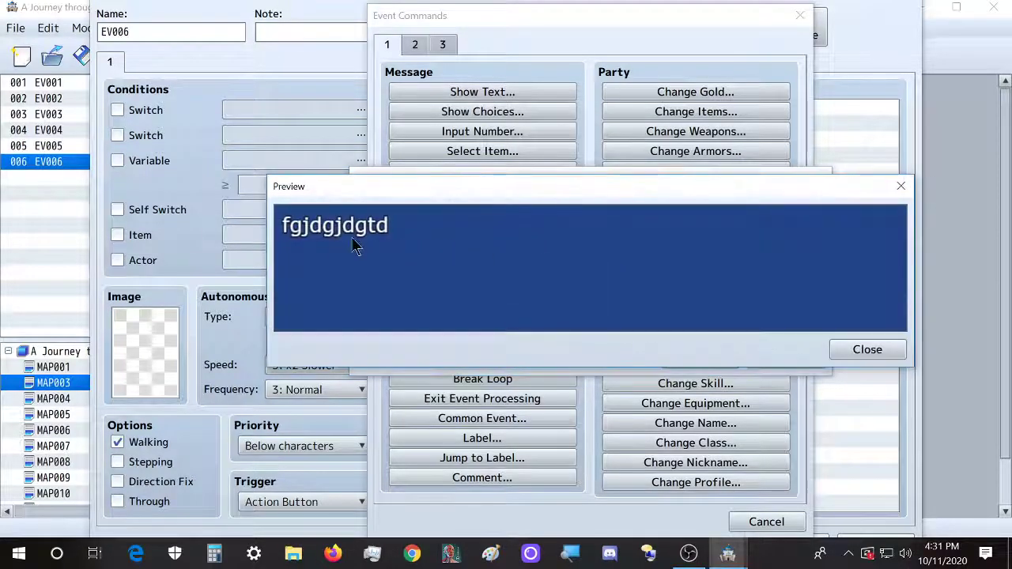
# Step: Give the 'fgjdgjdgtd' message the glasses face from 2000_Actor1_6_8, preview it twice, and select the text
pyautogui.click(880, 349)
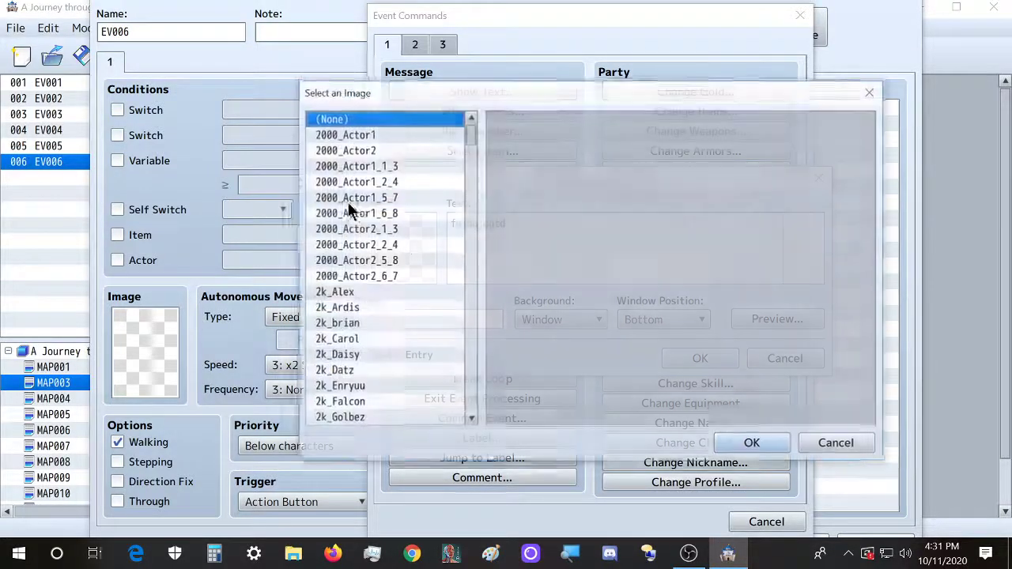
pyautogui.doubleClick(417, 253)
pyautogui.click(345, 213)
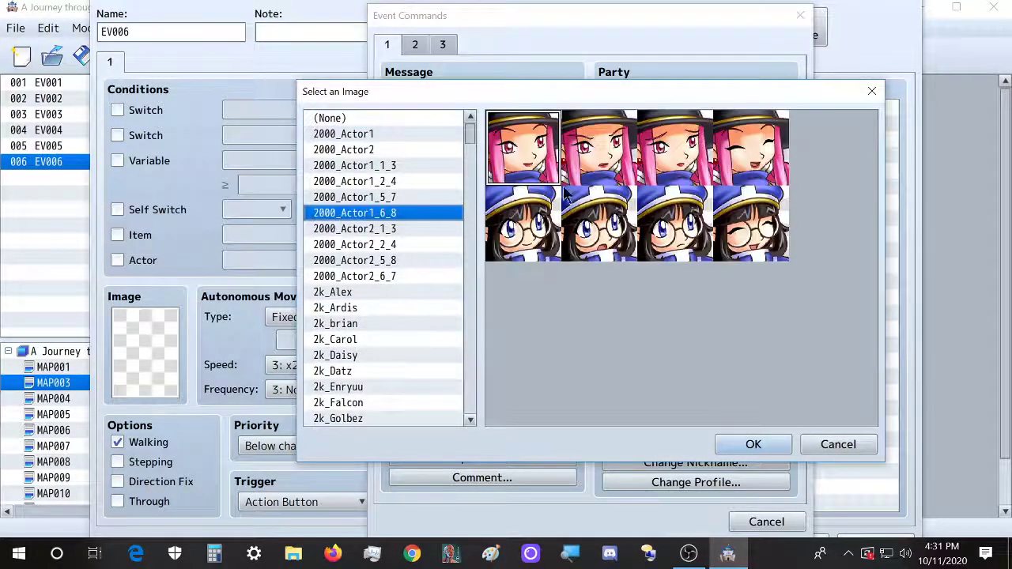
pyautogui.doubleClick(523, 226)
pyautogui.click(771, 319)
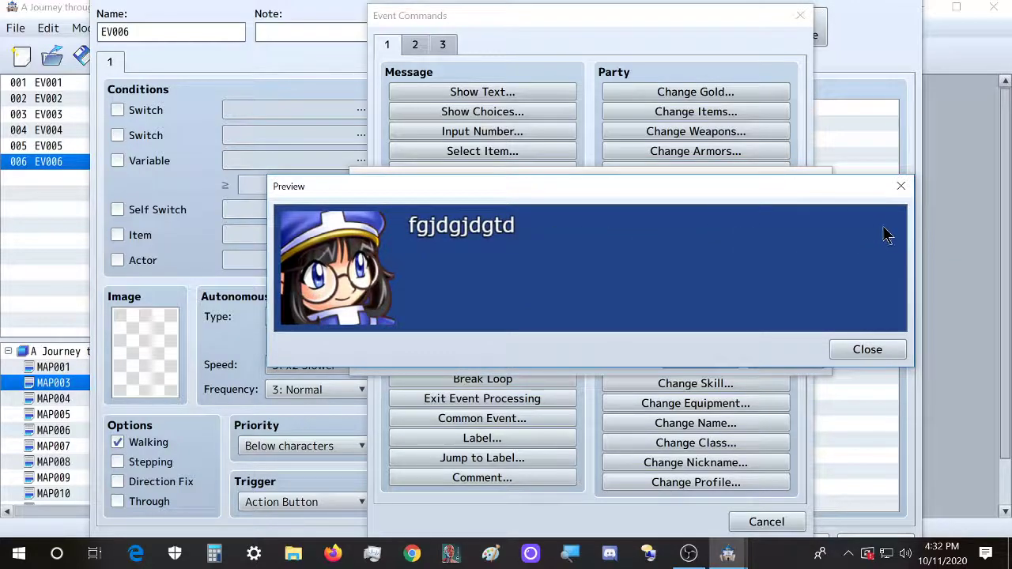
pyautogui.click(888, 351)
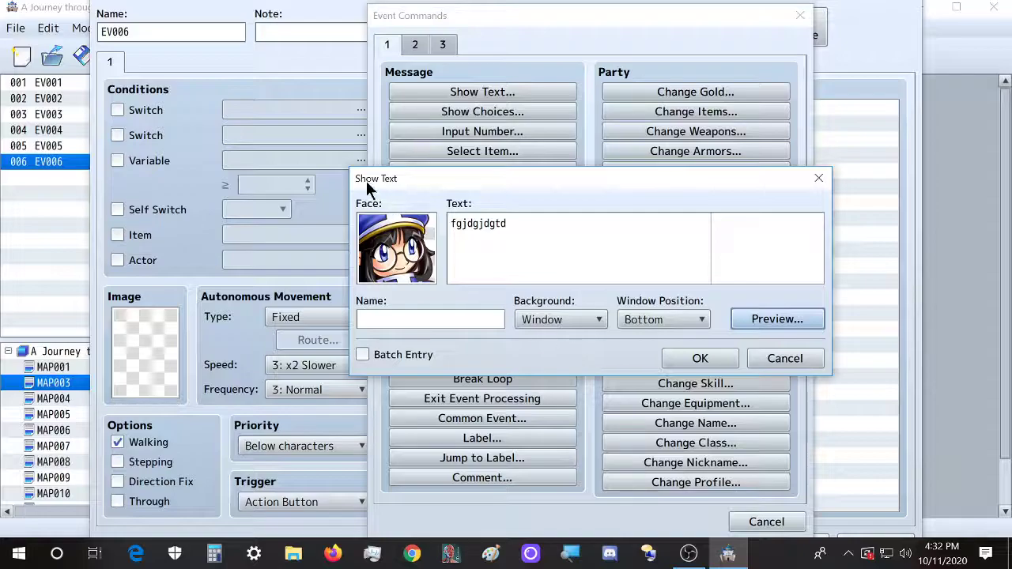
pyautogui.click(746, 316)
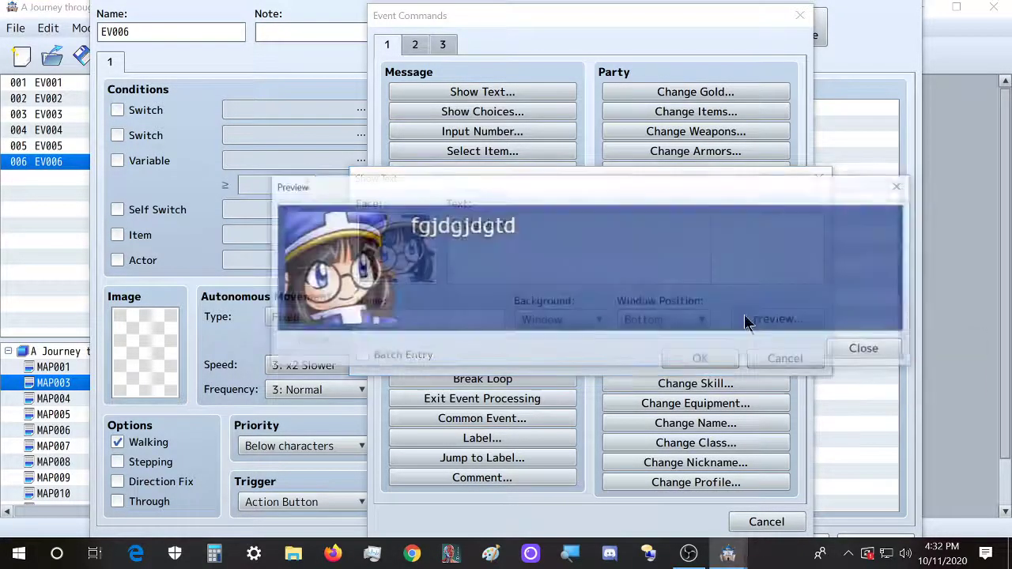
pyautogui.click(901, 352)
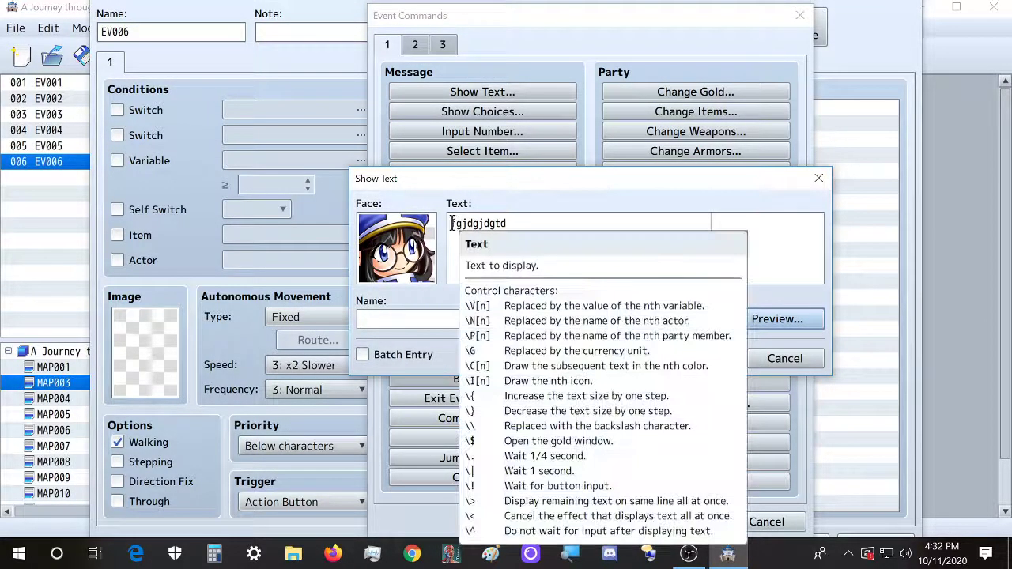
pyautogui.doubleClick(466, 227)
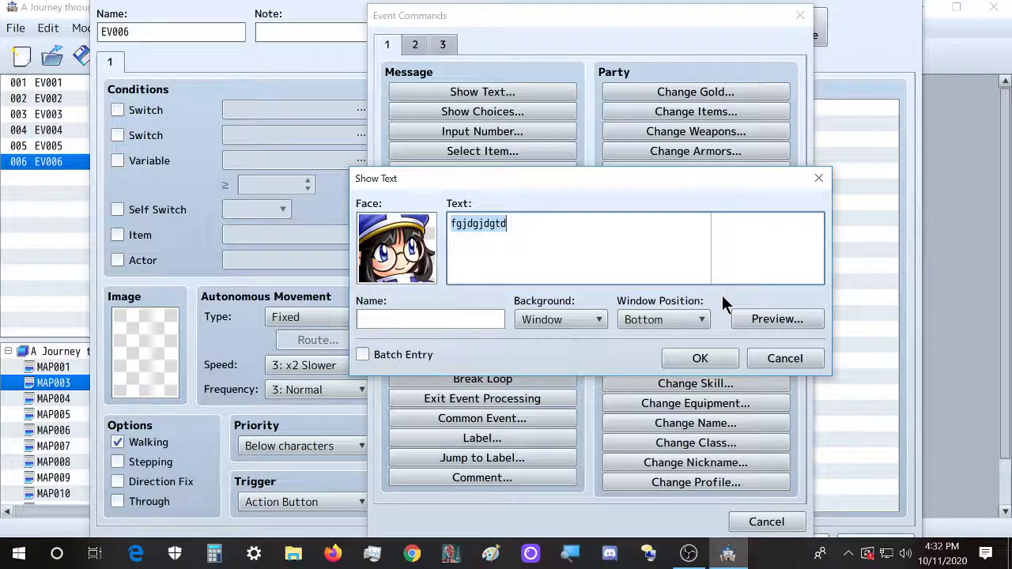
# Step: Discard the text message and add the Script command $gameMessage.add("Hello"); to EV006
pyautogui.click(780, 359)
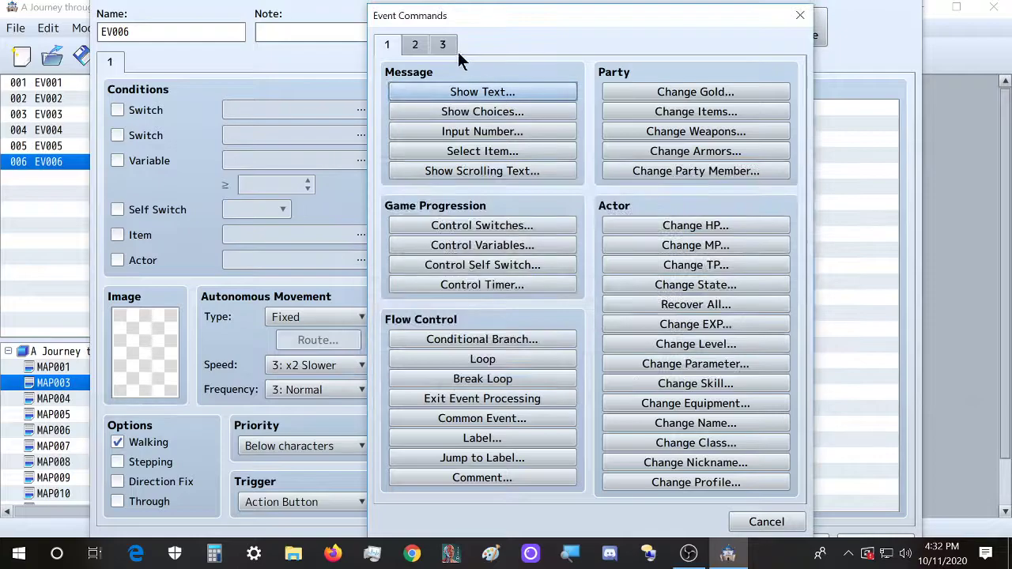
pyautogui.click(443, 44)
pyautogui.click(725, 454)
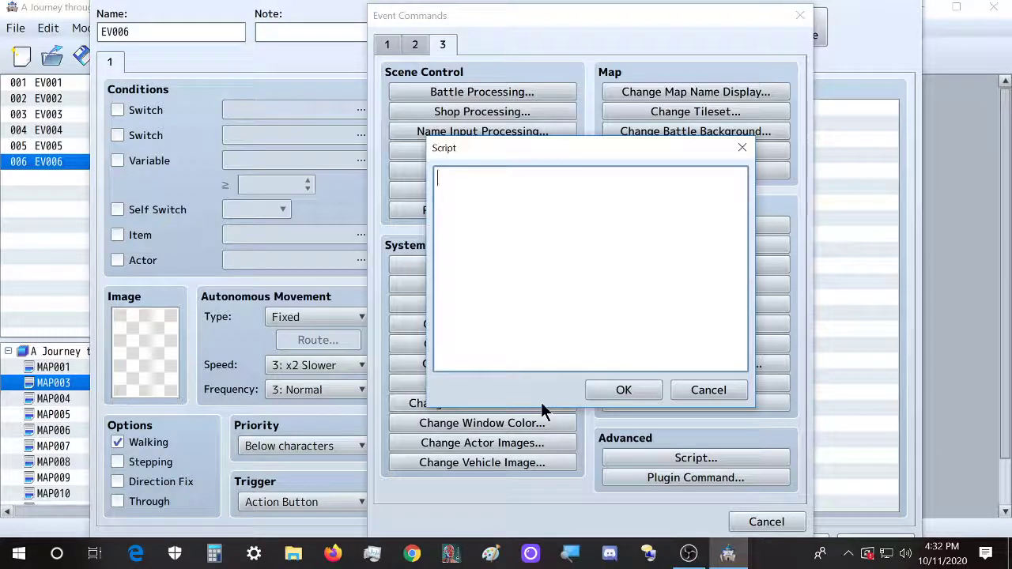
pyautogui.write('$ga')
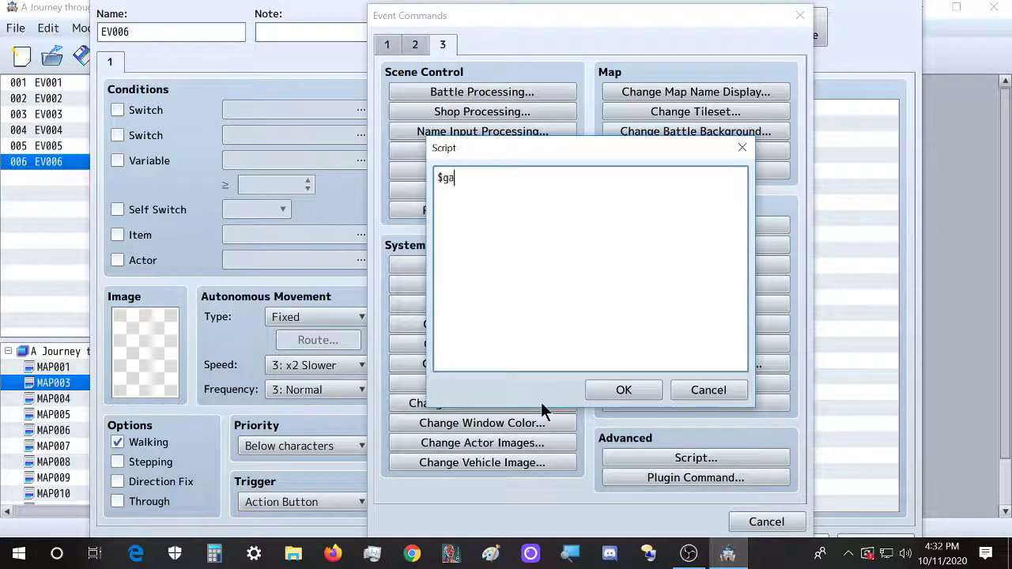
pyautogui.write('meMessage.add(')
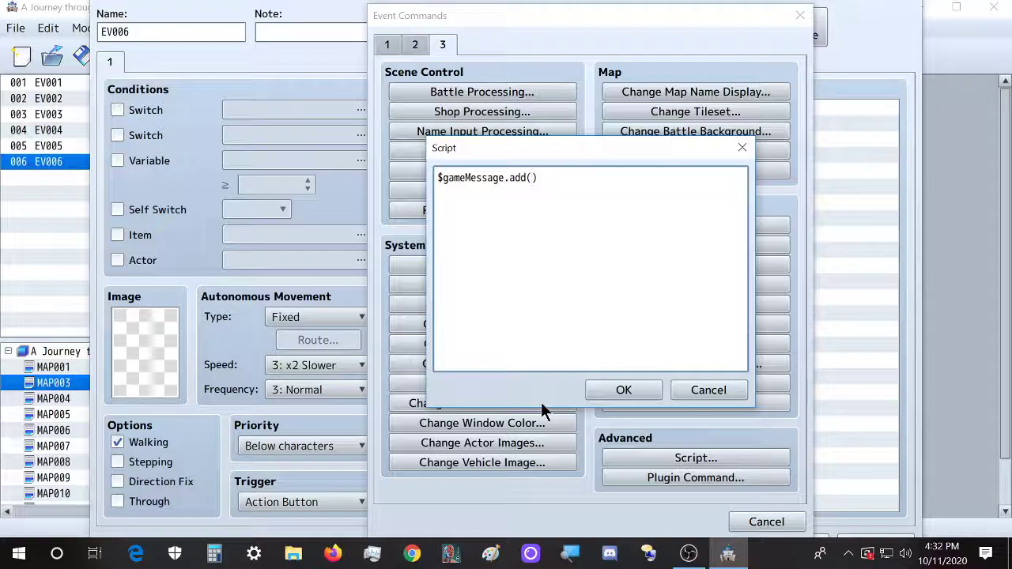
pyautogui.write('"Hello"')
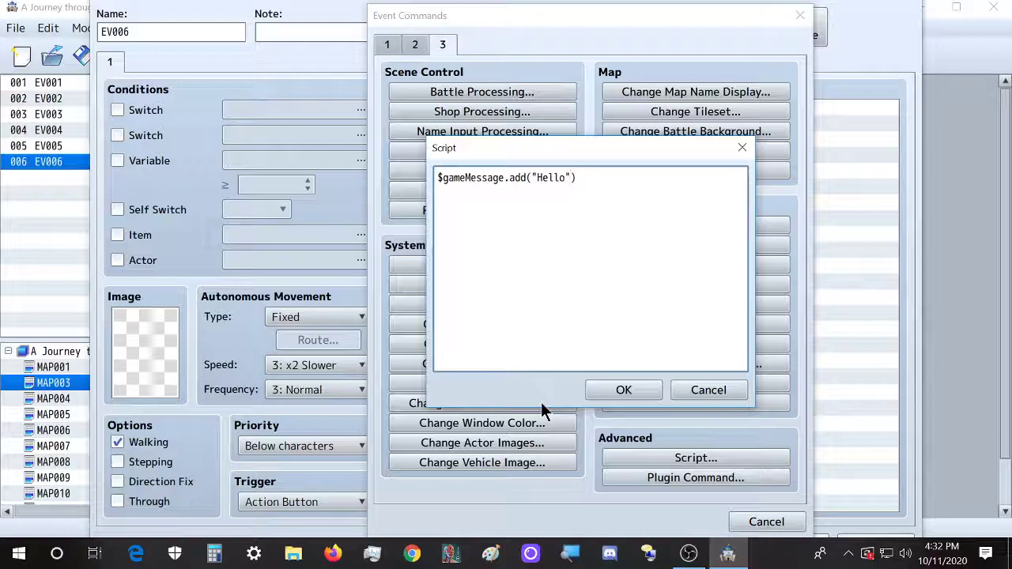
pyautogui.click(603, 181)
pyautogui.write(';')
pyautogui.click(623, 390)
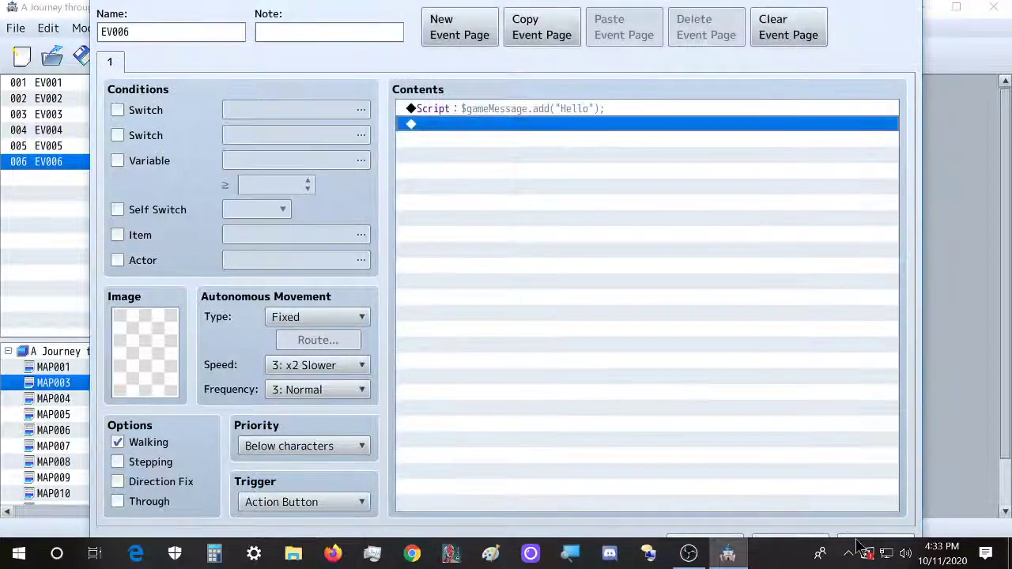
pyautogui.click(726, 537)
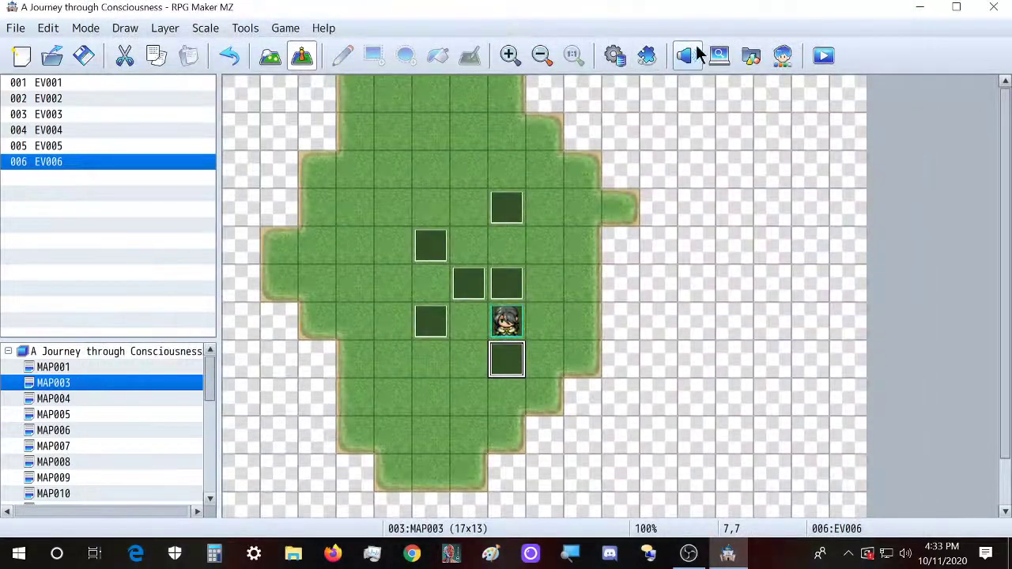
pyautogui.click(823, 55)
pyautogui.press('Return')
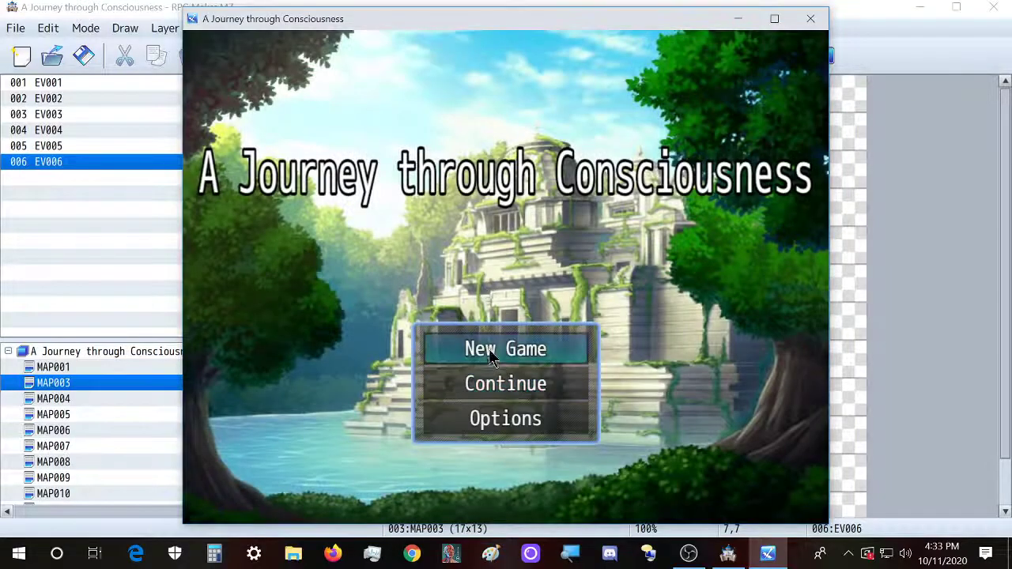
pyautogui.click(491, 358)
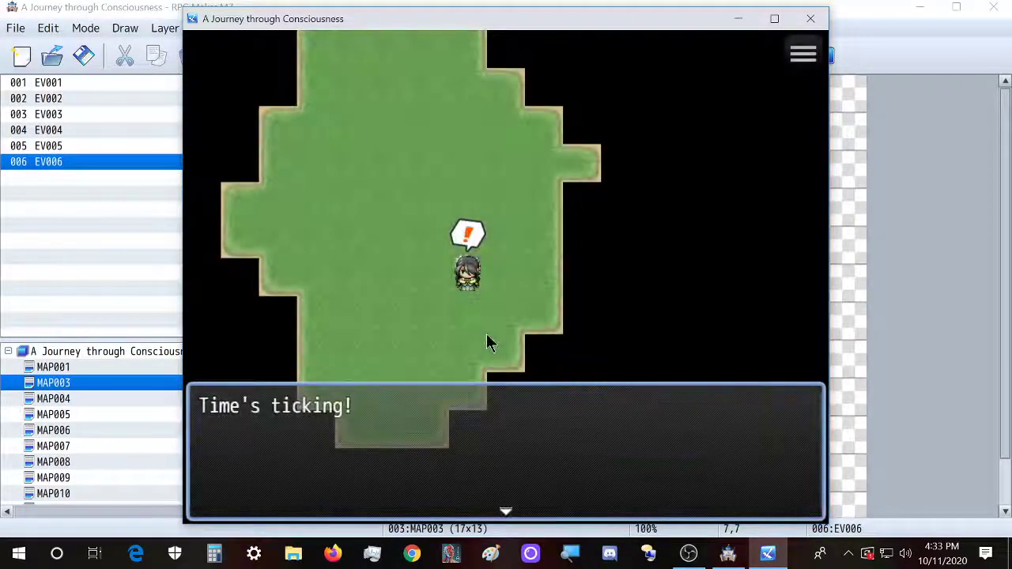
pyautogui.click(497, 315)
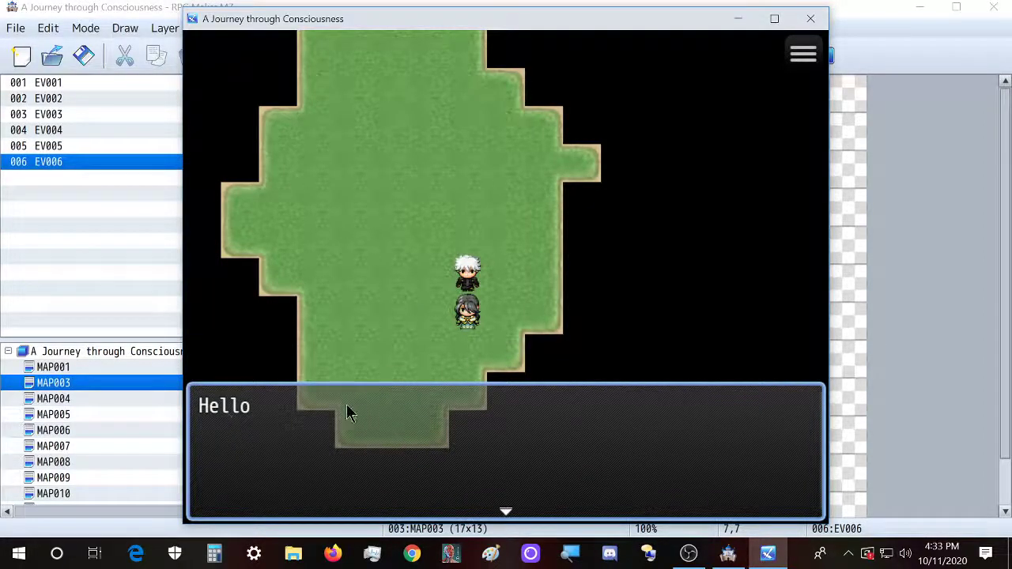
pyautogui.click(811, 19)
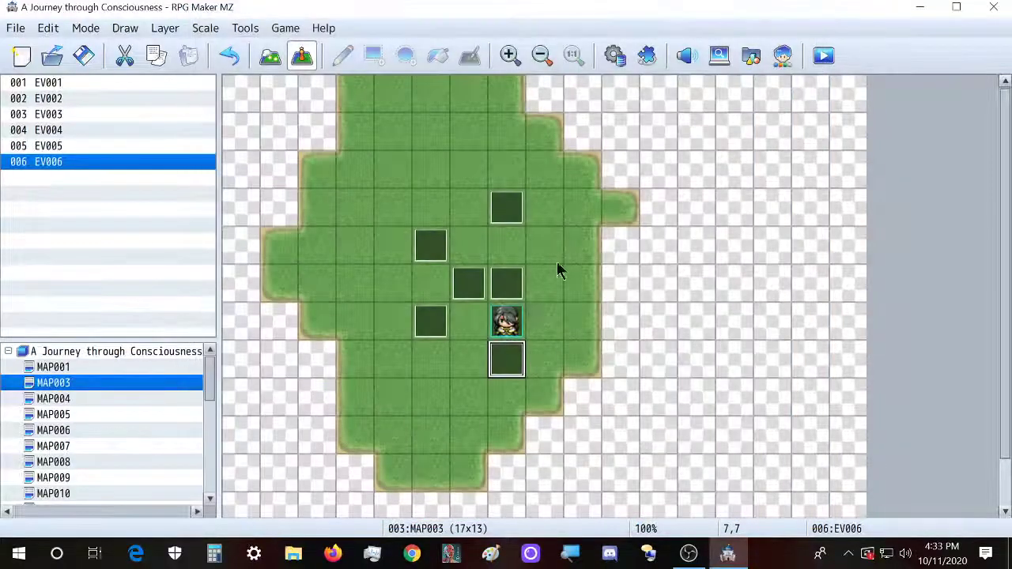
# Step: Insert $gameMessage.setBackground(1); as the first line of EV006's script and save the event
pyautogui.doubleClick(514, 375)
pyautogui.click(447, 111)
pyautogui.doubleClick(446, 112)
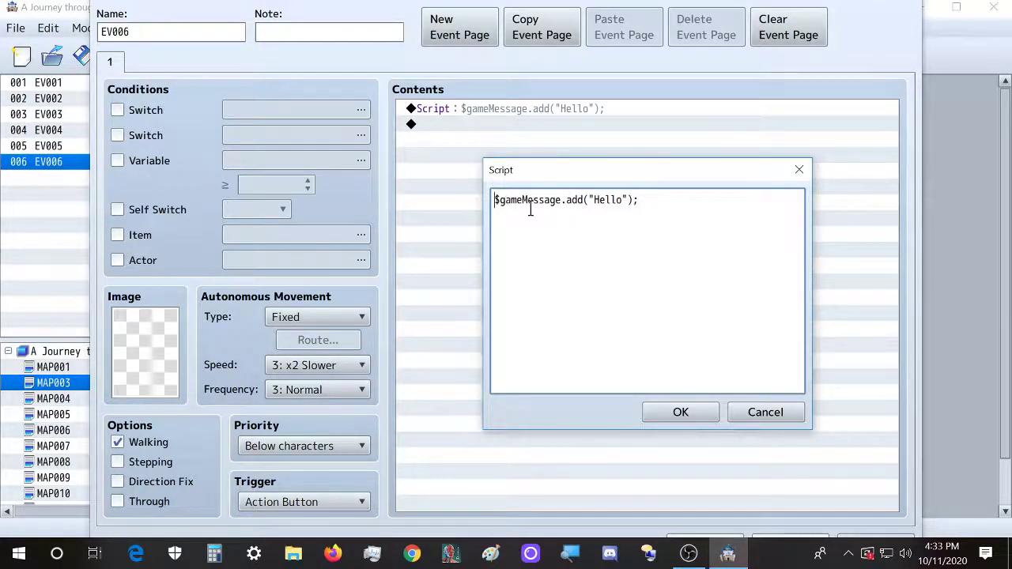
pyautogui.press('Return')
pyautogui.press('Up')
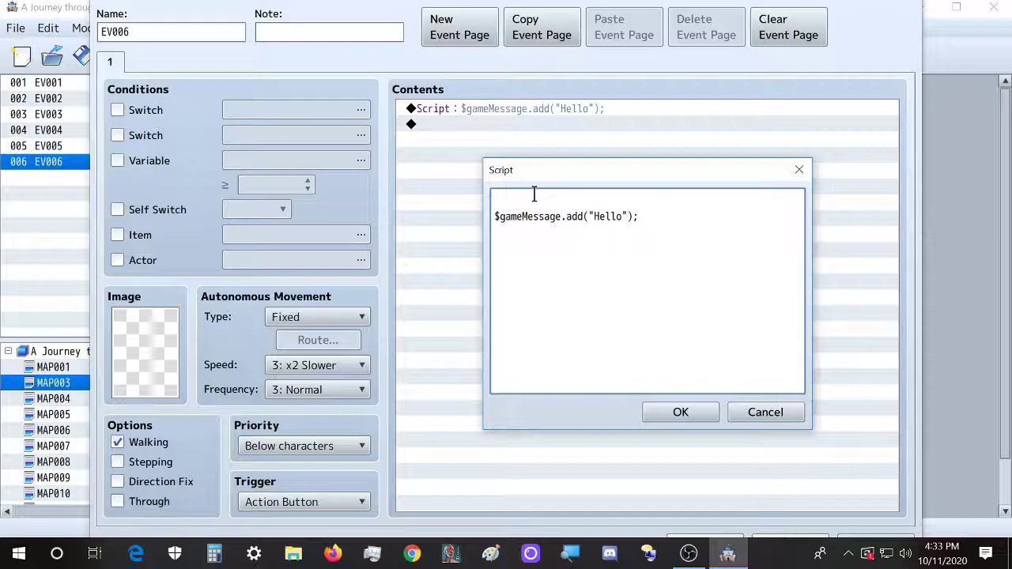
pyautogui.write('$gameMessage.')
pyautogui.write('ssage.setB')
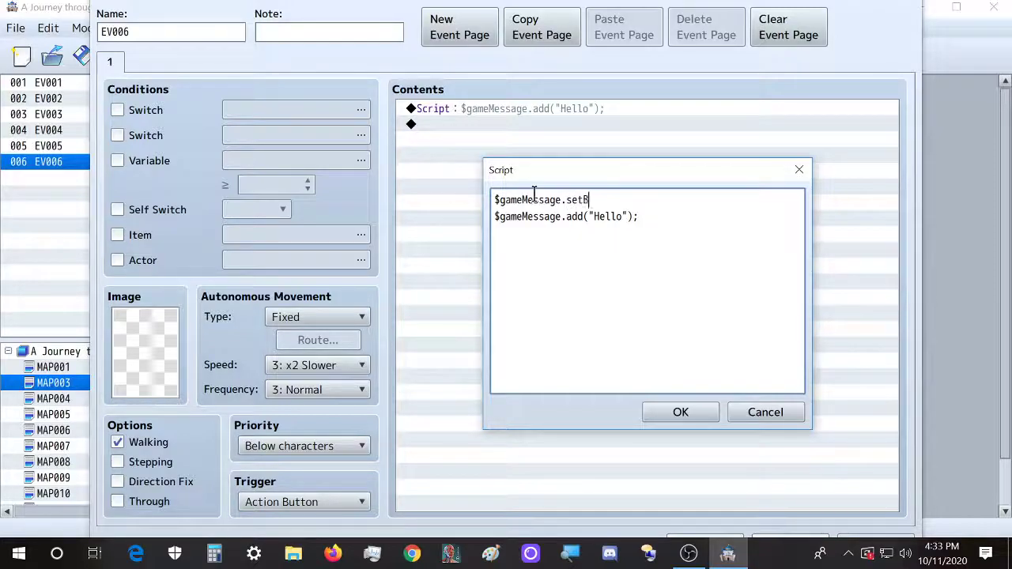
pyautogui.write('ackground')
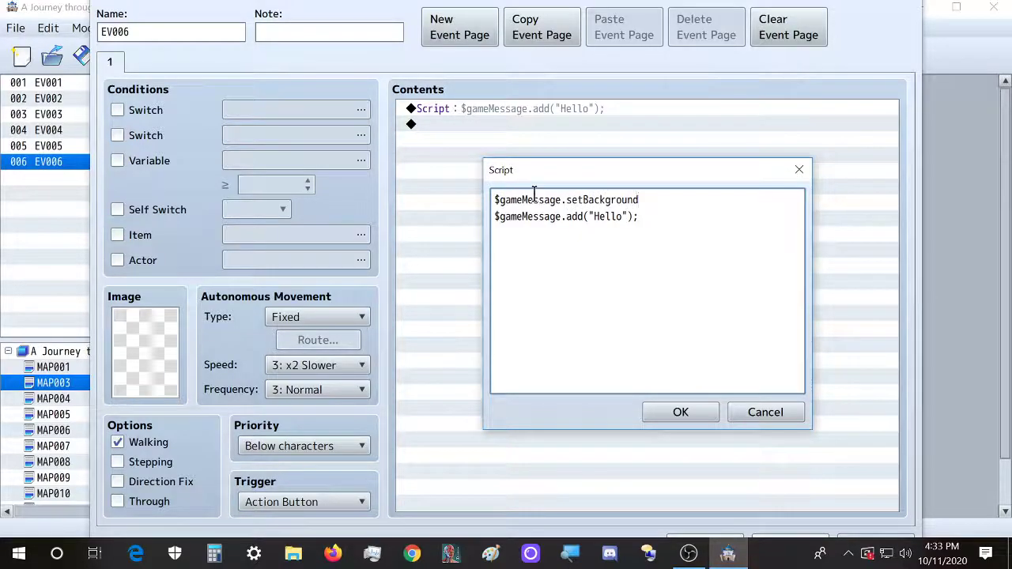
pyautogui.write('(1)')
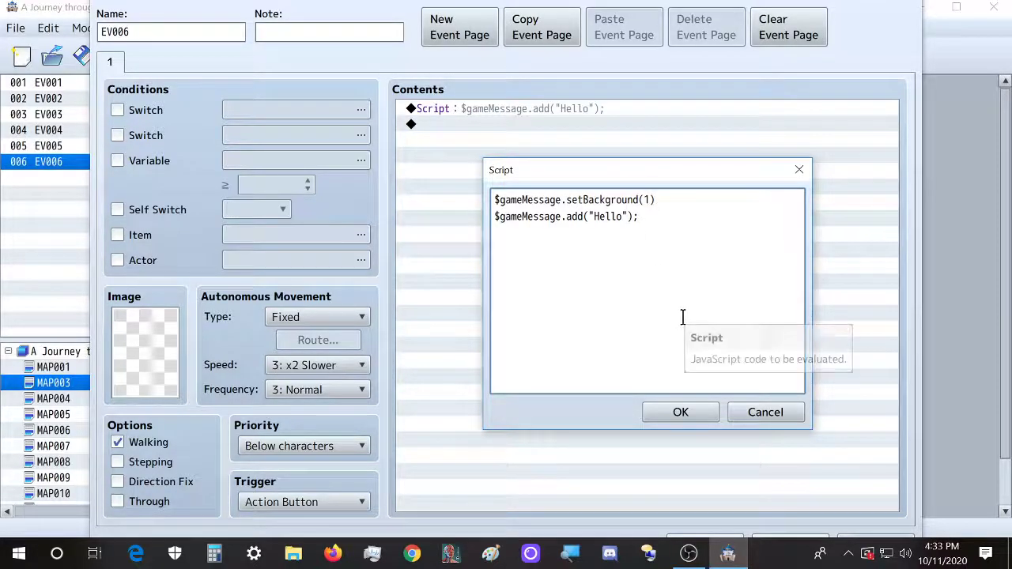
pyautogui.write(';')
pyautogui.click(710, 412)
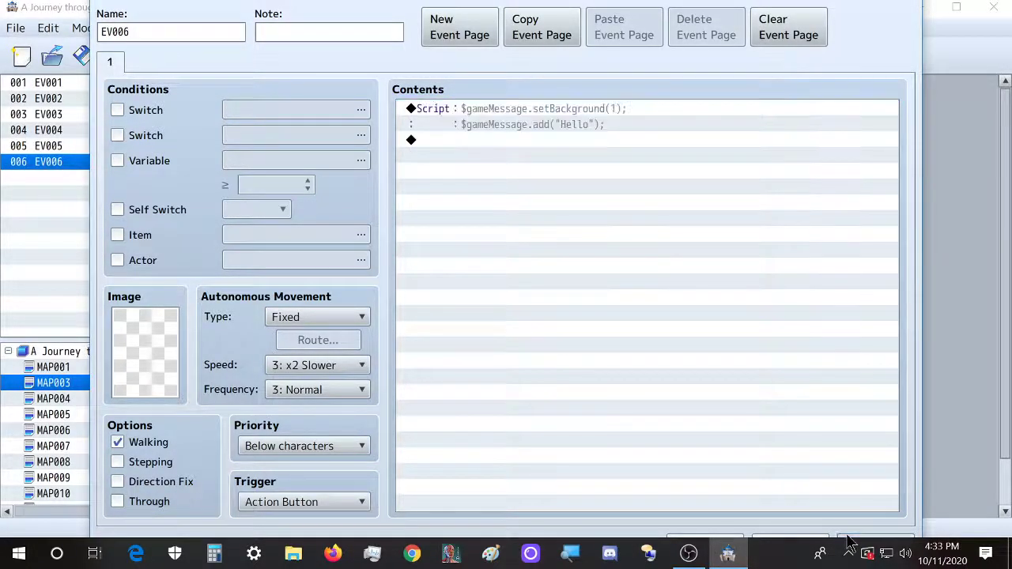
pyautogui.click(718, 541)
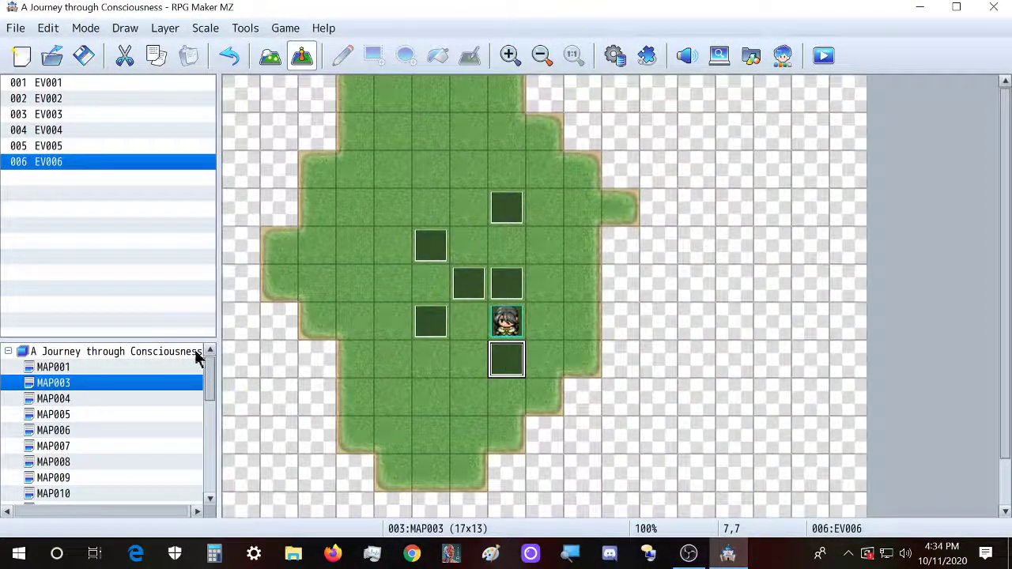
# Step: Set the player's starting position on a MAP001 tile and paste the event just below it
pyautogui.click(133, 368)
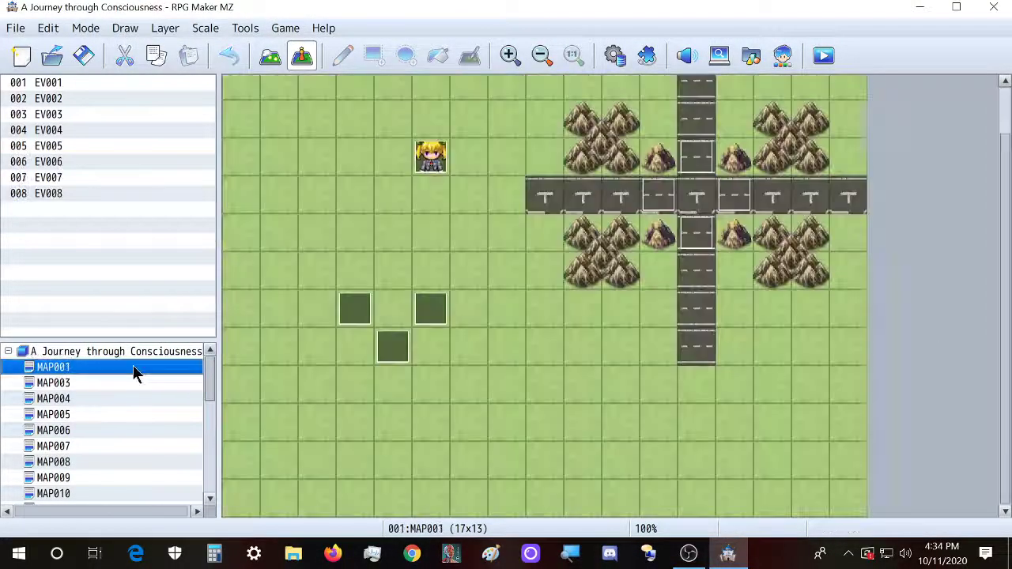
pyautogui.rightClick(544, 356)
pyautogui.moveTo(576, 553)
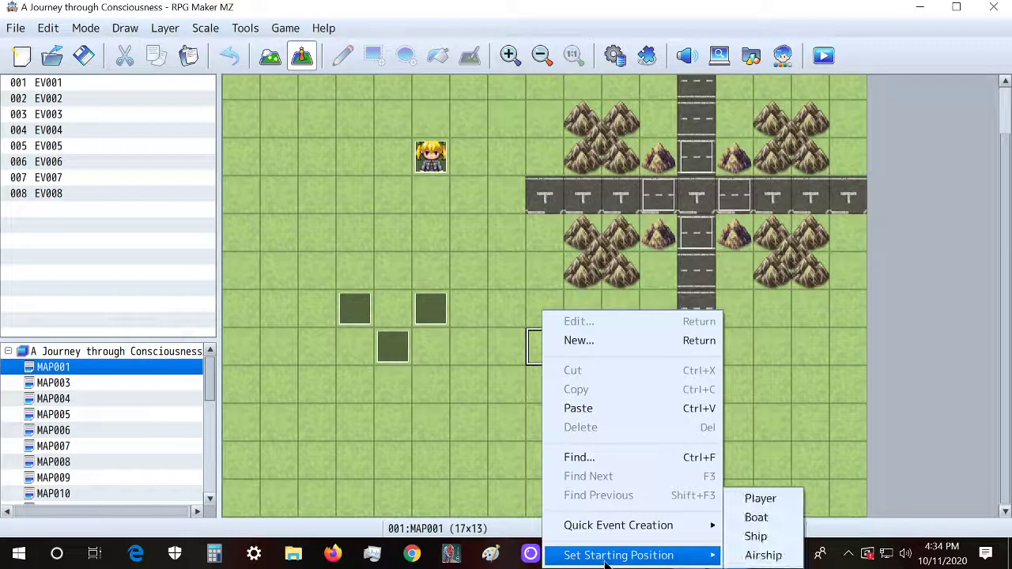
pyautogui.click(758, 499)
pyautogui.click(551, 394)
pyautogui.hotkey('ctrl', 'v')
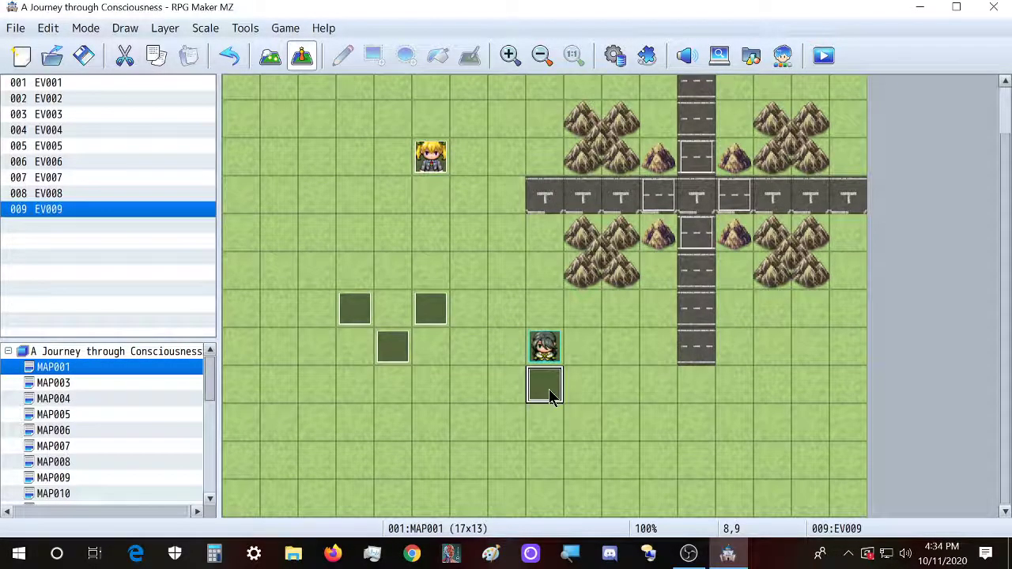
# Step: Check the pasted event EV009, then save the project and start a playtest
pyautogui.doubleClick(549, 389)
pyautogui.press('Escape')
pyautogui.click(823, 57)
pyautogui.click(468, 304)
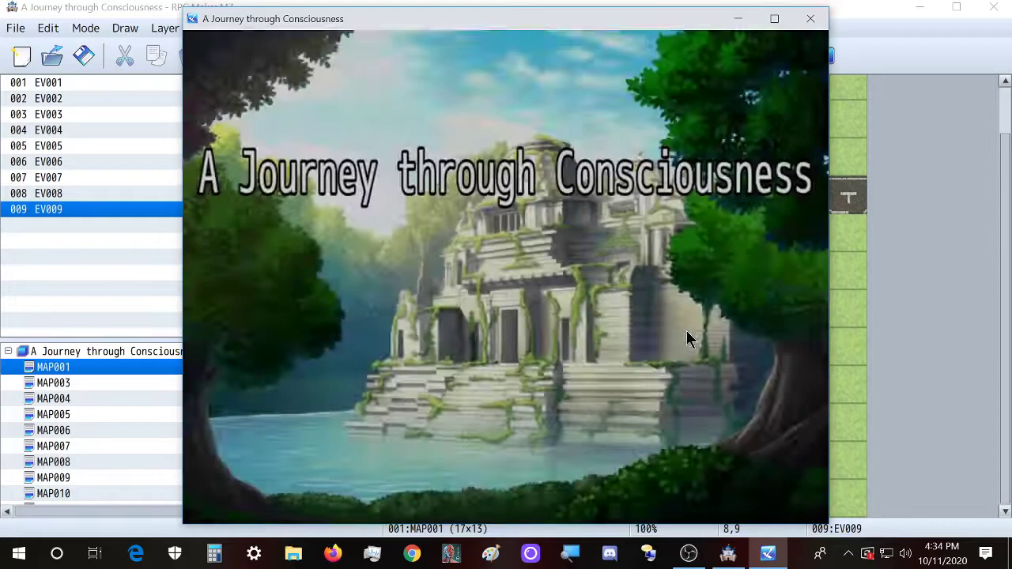
# Step: Start a New Game and open the F8 developer console beside the game window
pyautogui.press('Up')
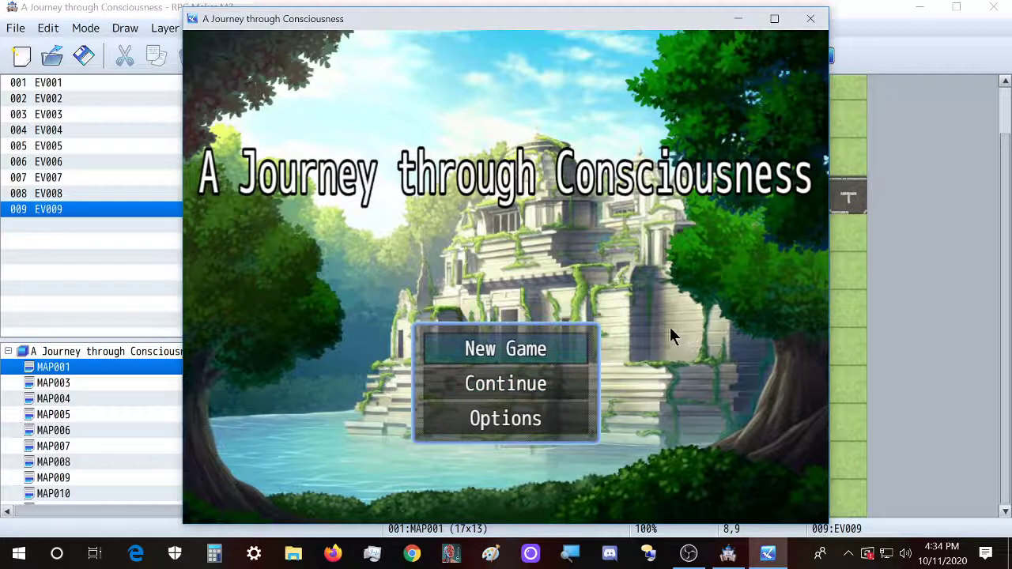
pyautogui.press('Return')
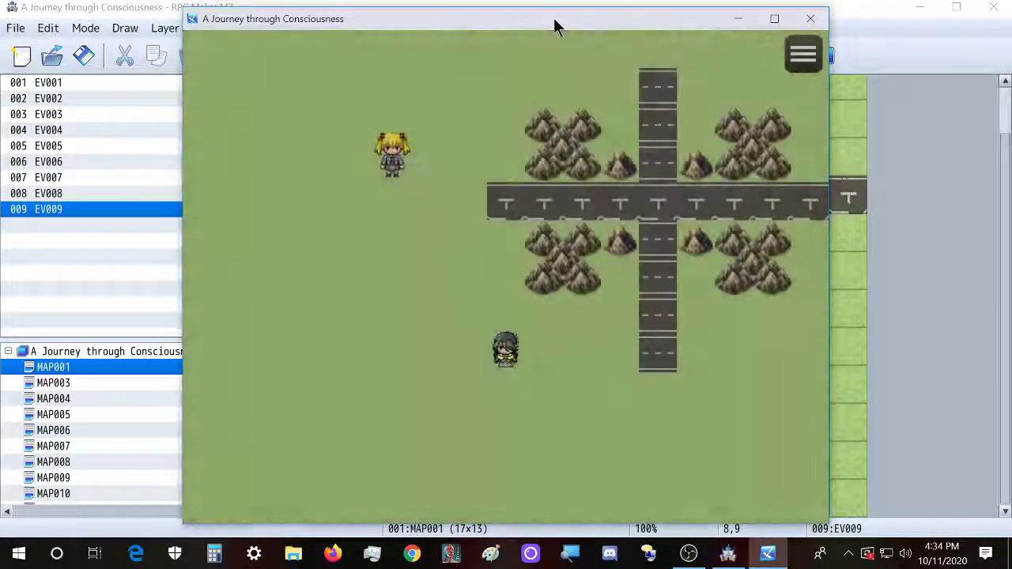
pyautogui.moveTo(554, 27); pyautogui.dragTo(380, 27)
pyautogui.press('F8')
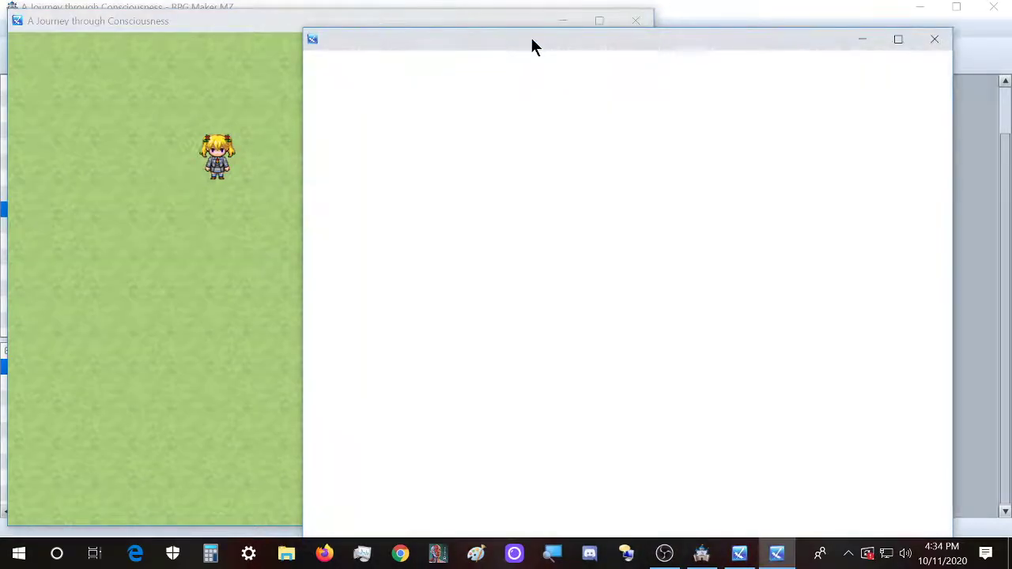
pyautogui.moveTo(532, 45); pyautogui.dragTo(615, 30)
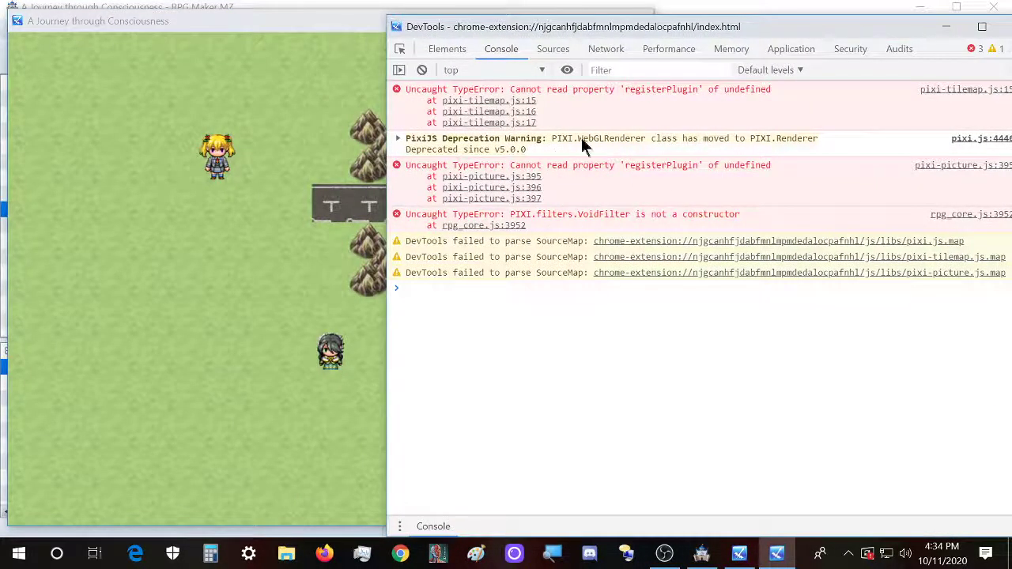
pyautogui.click(232, 21)
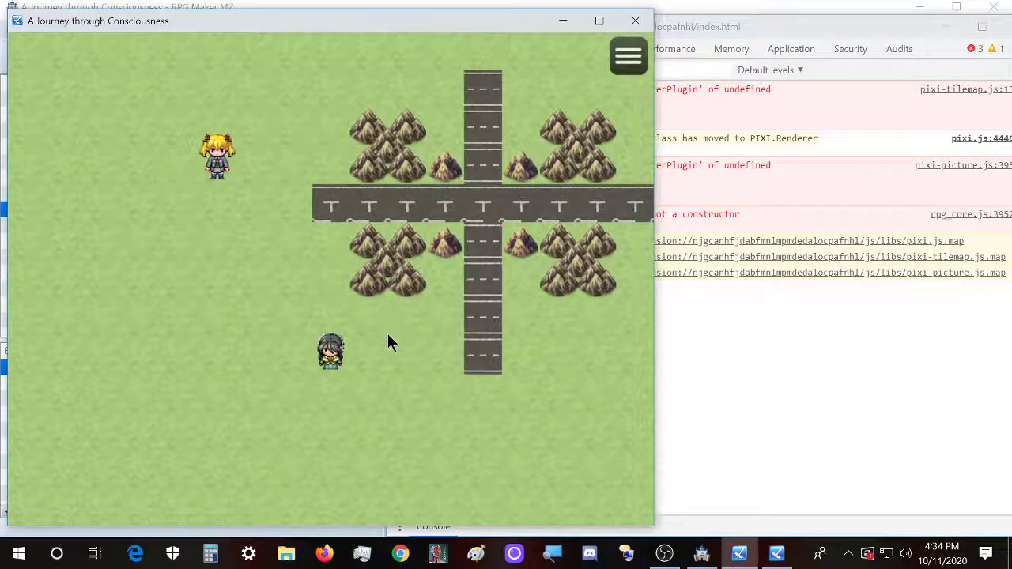
# Step: Walk the player onto the event, dismiss the dimmed Hello message, and return to the editor
pyautogui.press('Down')
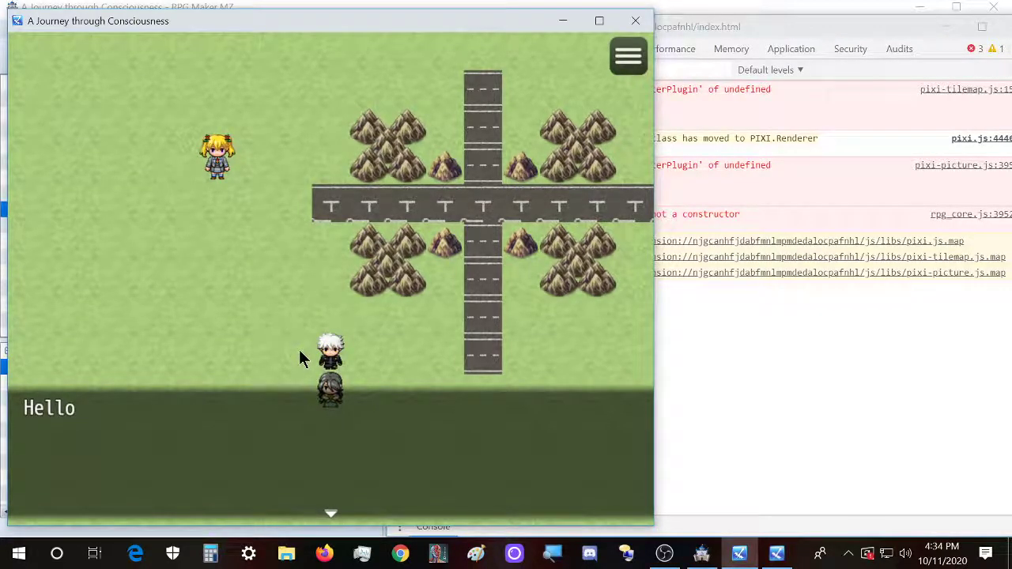
pyautogui.click(196, 444)
pyautogui.click(695, 291)
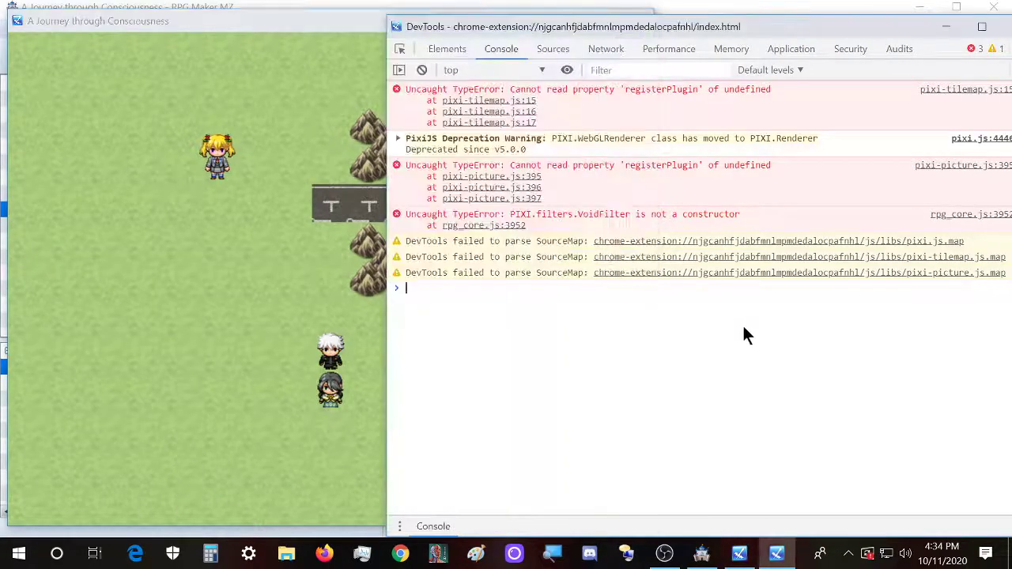
pyautogui.click(702, 554)
# Step: Copy both lines of EV009's script from its Script dialog
pyautogui.doubleClick(540, 390)
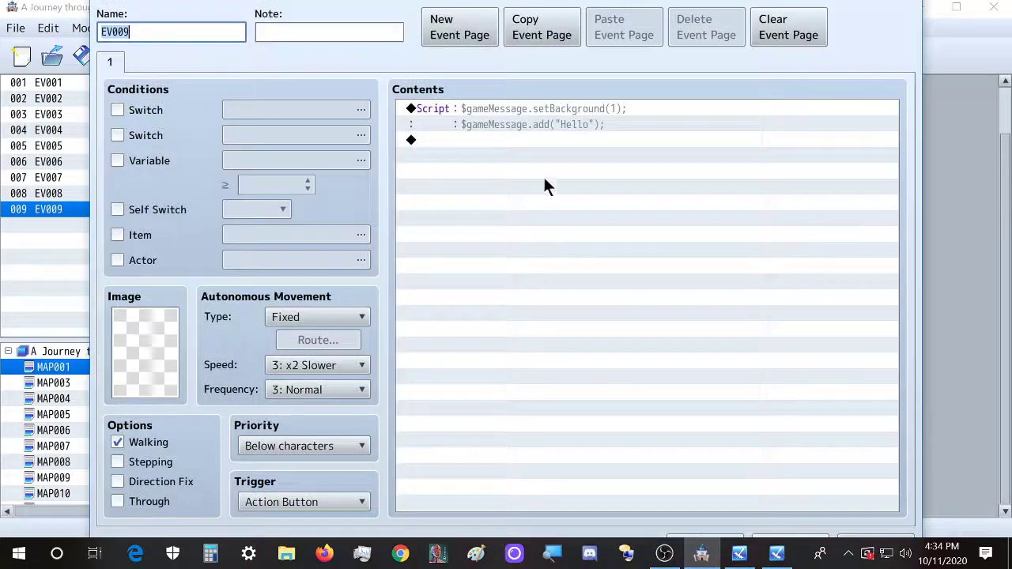
pyautogui.doubleClick(593, 124)
pyautogui.hotkey('ctrl', 'a')
pyautogui.hotkey('ctrl', 'c')
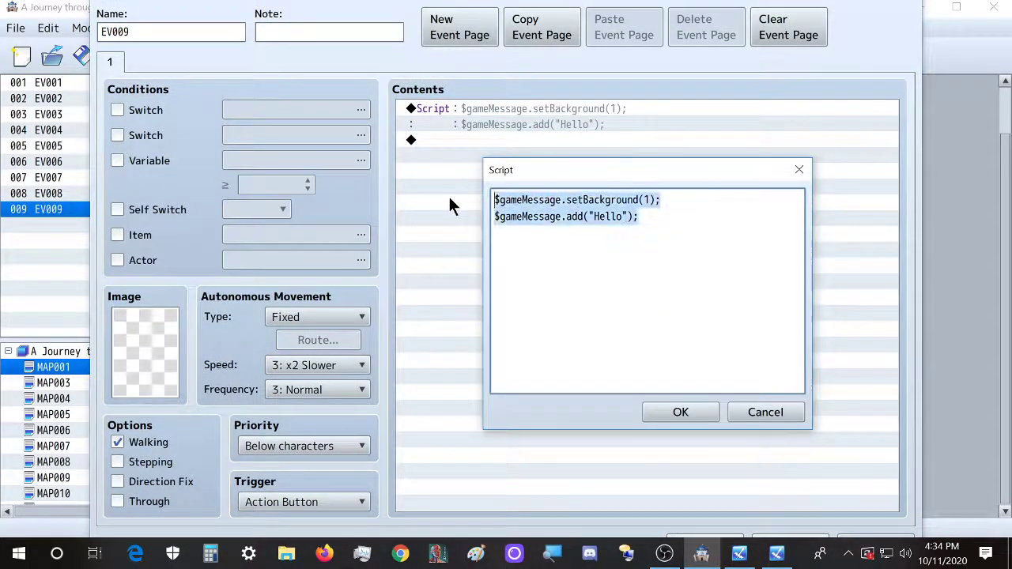
pyautogui.click(680, 412)
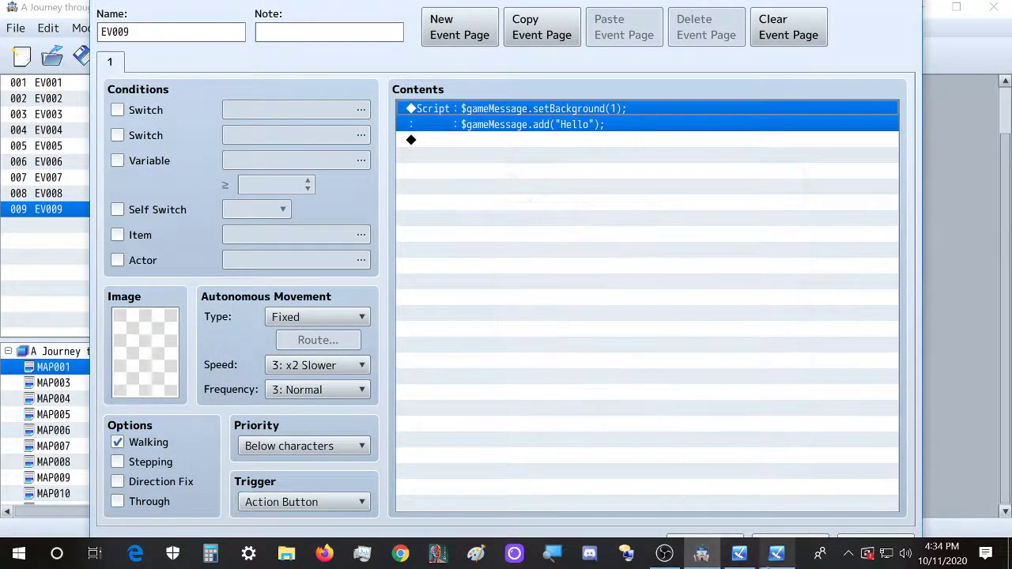
# Step: Paste the script into the developer console, change setBackground to 0, and run it
pyautogui.hotkey('alt', 'Tab')
pyautogui.hotkey('ctrl', 'v')
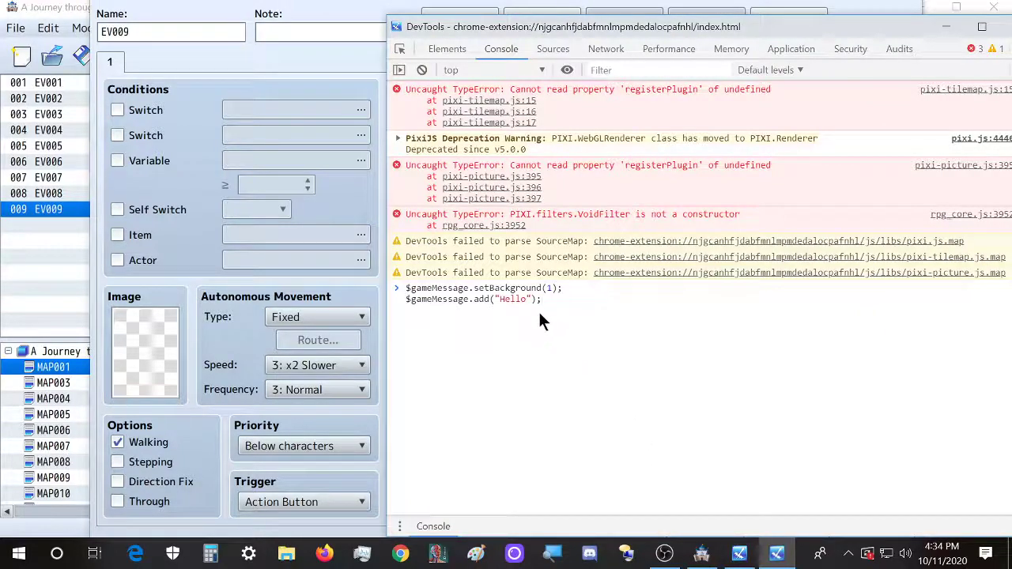
pyautogui.click(549, 287)
pyautogui.write('1')
pyautogui.press('BackSpace')
pyautogui.write('0')
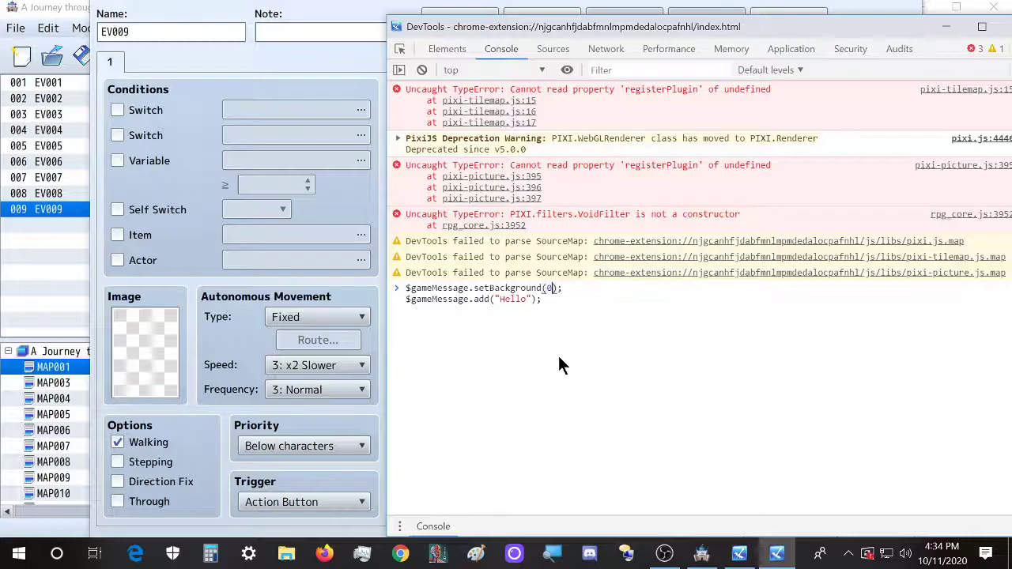
pyautogui.press('Return')
pyautogui.click(696, 560)
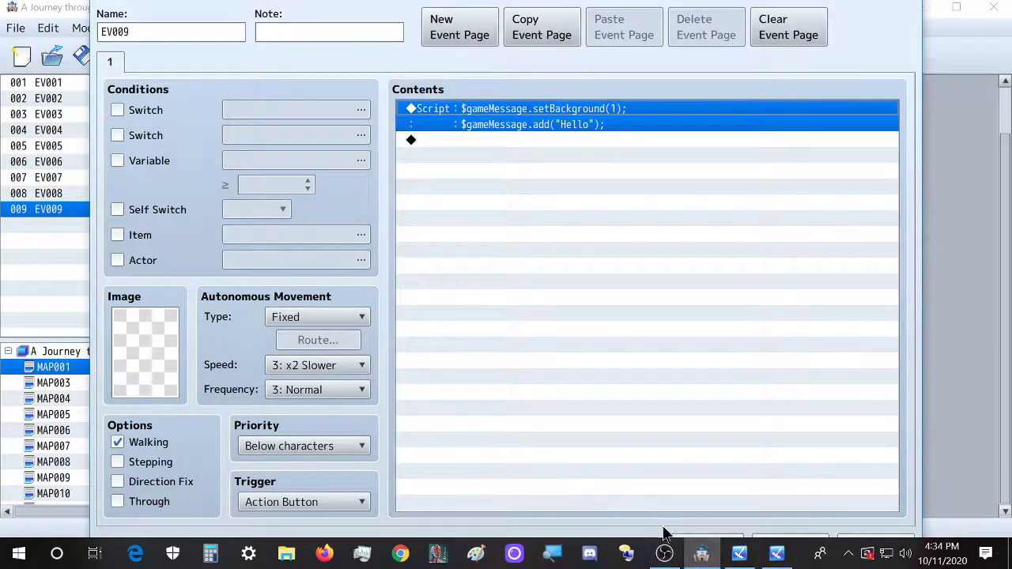
# Step: View and dismiss the Hello message, then rerun the console command with setBackground(1)
pyautogui.click(739, 553)
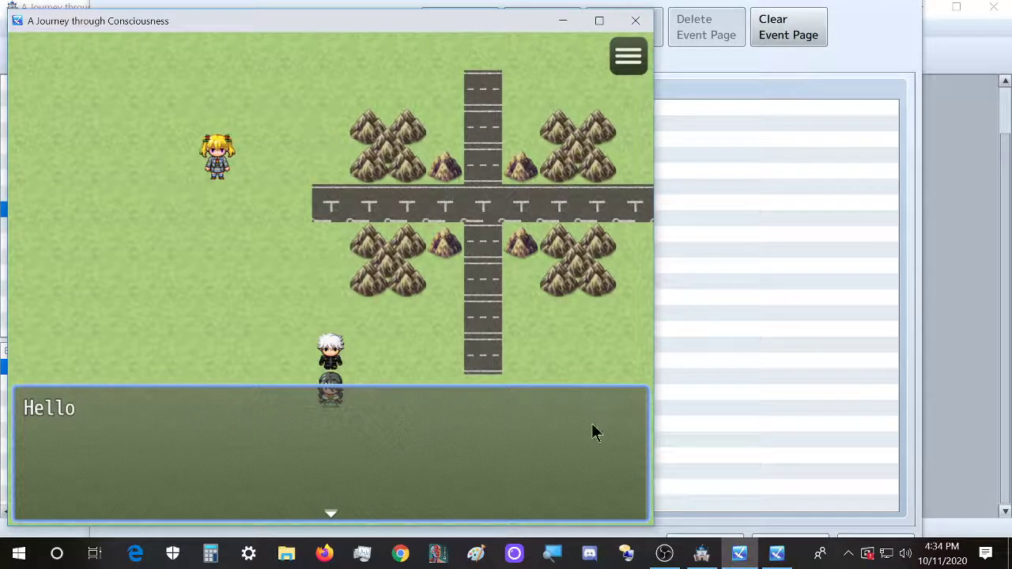
pyautogui.click(777, 554)
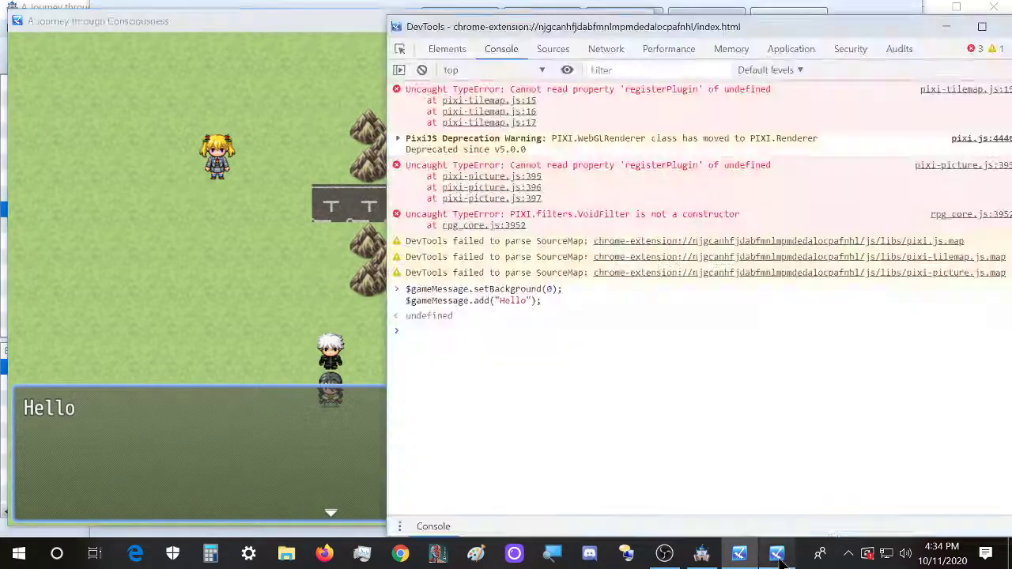
pyautogui.click(243, 430)
pyautogui.click(369, 398)
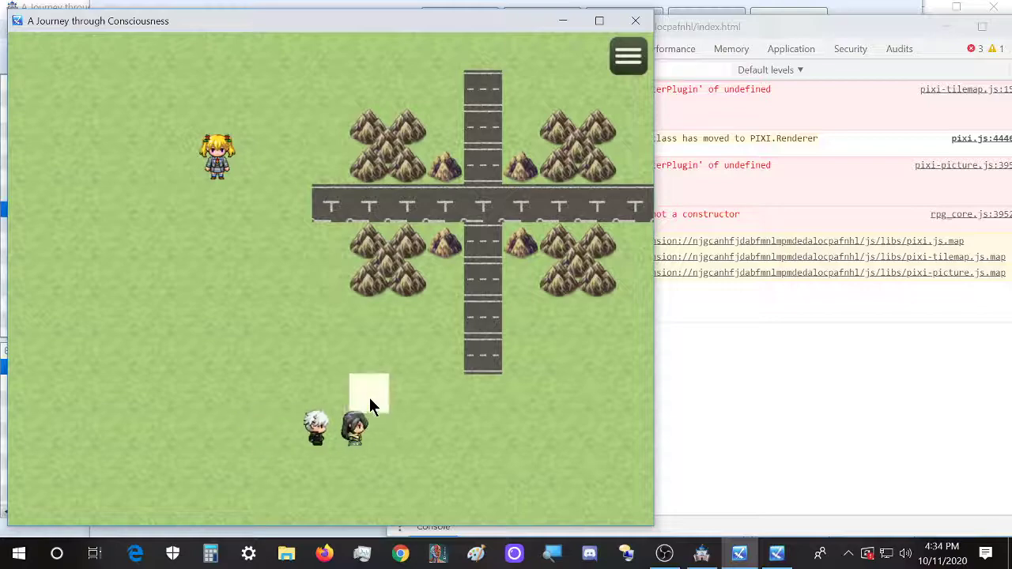
pyautogui.click(724, 360)
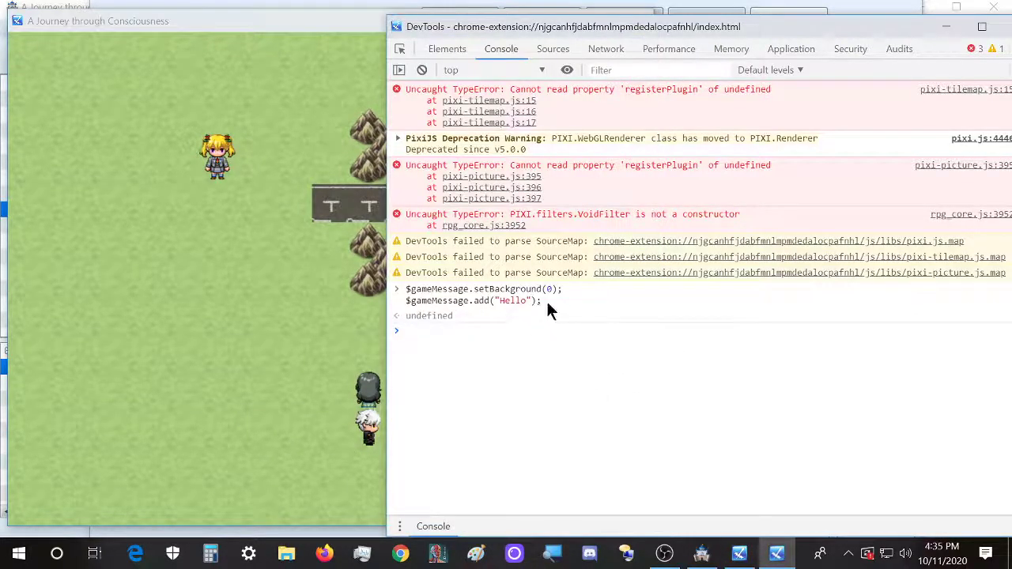
pyautogui.moveTo(547, 303); pyautogui.dragTo(405, 290)
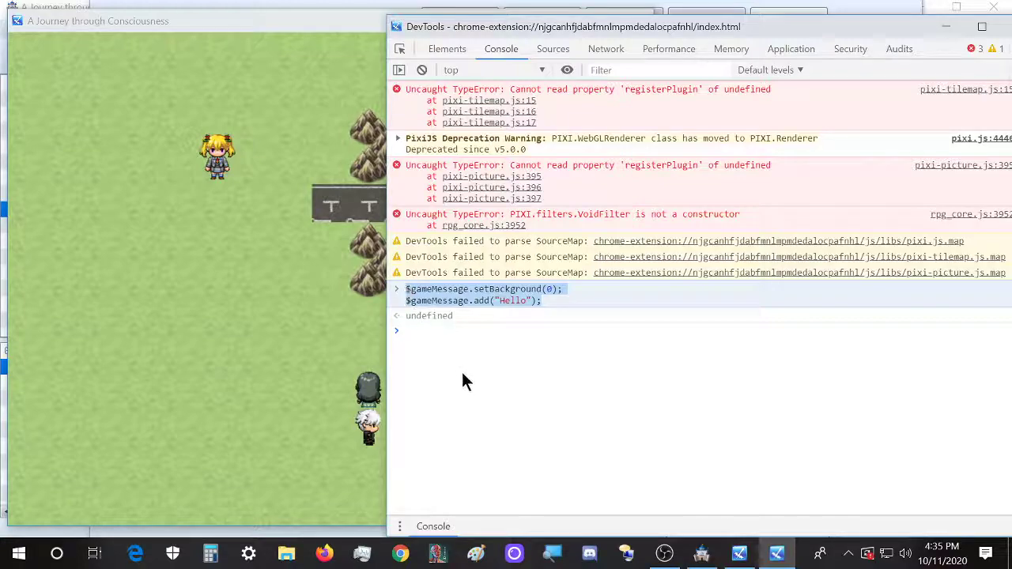
pyautogui.click(460, 345)
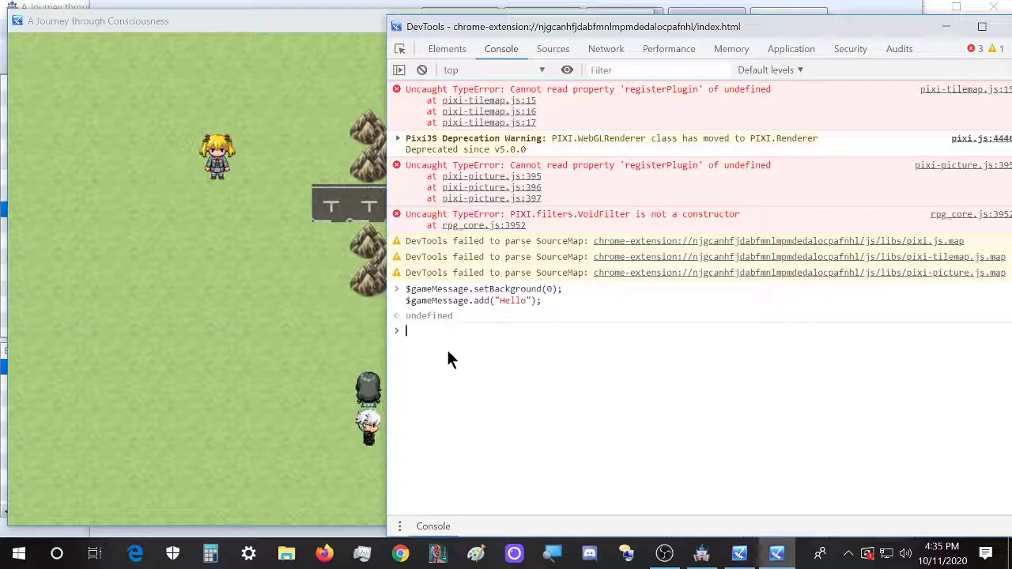
pyautogui.write('$gameMessage.setBackground(0); $gameMessage.add("Hello");')
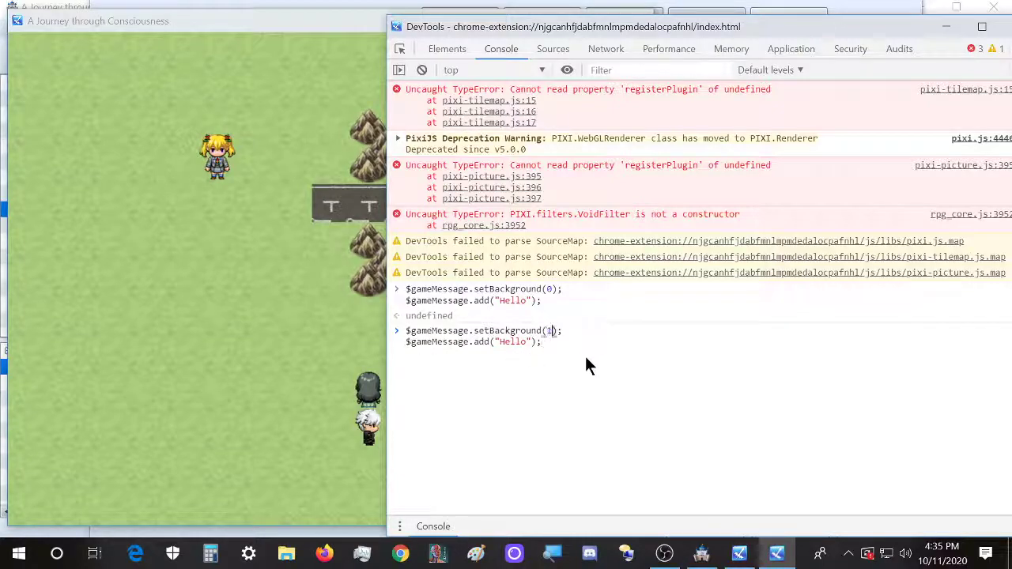
pyautogui.press('Return')
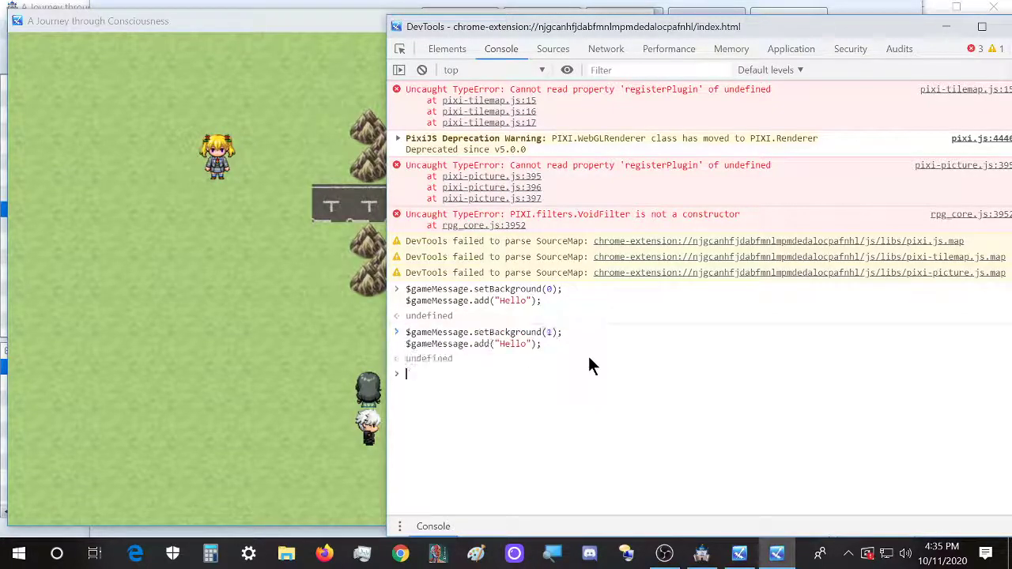
# Step: Check the dim message, then rerun the command with setBackground(2) for a transparent background
pyautogui.click(291, 30)
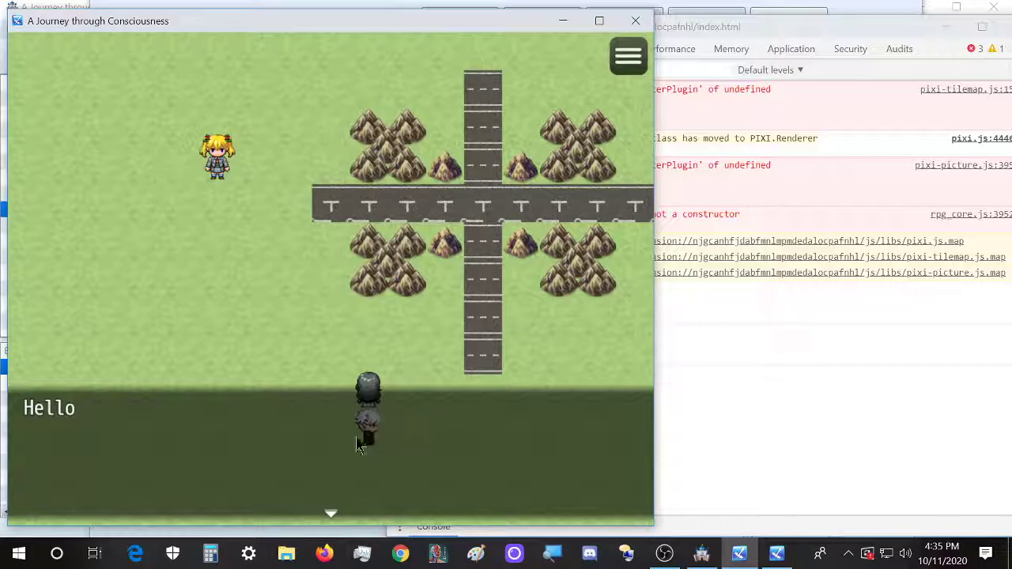
pyautogui.click(709, 412)
pyautogui.press('Up')
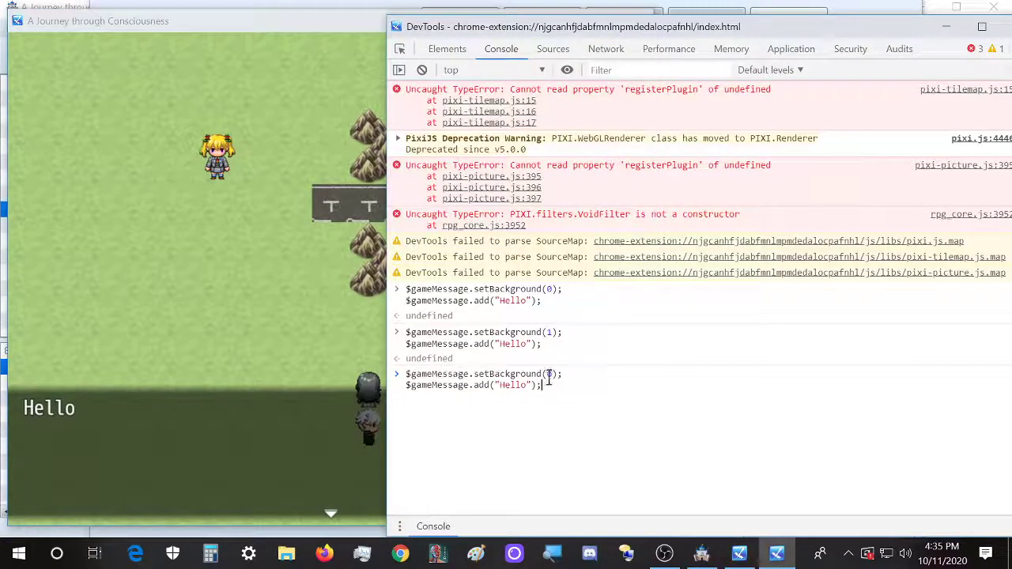
pyautogui.click(551, 374)
pyautogui.click(234, 441)
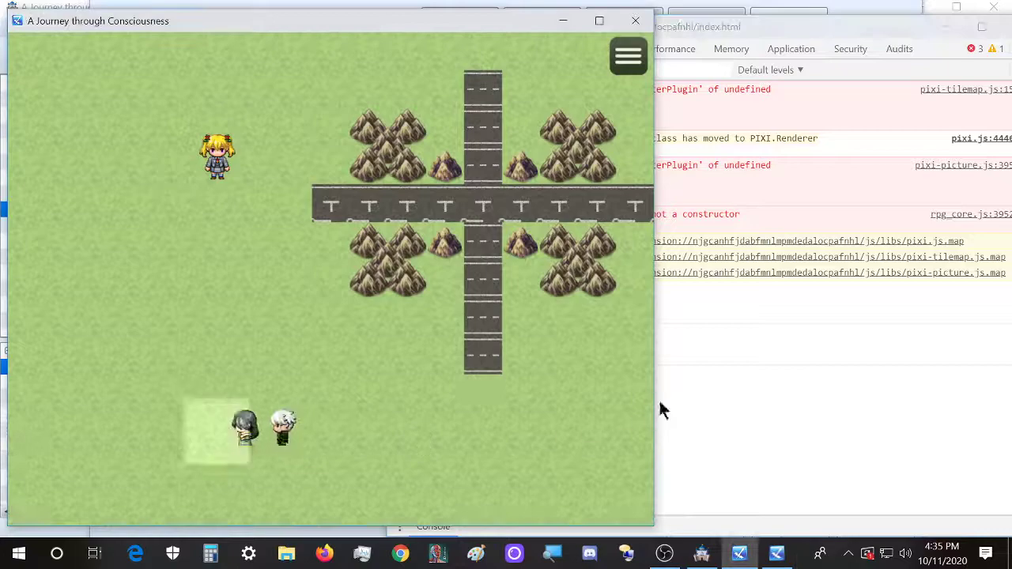
pyautogui.click(659, 407)
pyautogui.press('BackSpace')
pyautogui.write('2);')
pyautogui.press('Return')
pyautogui.click(242, 23)
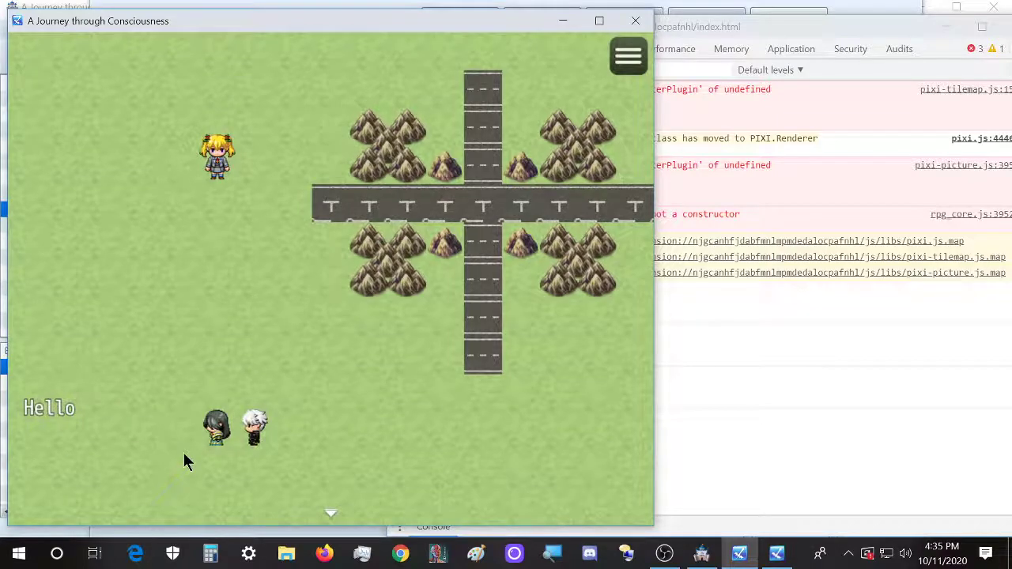
pyautogui.click(697, 400)
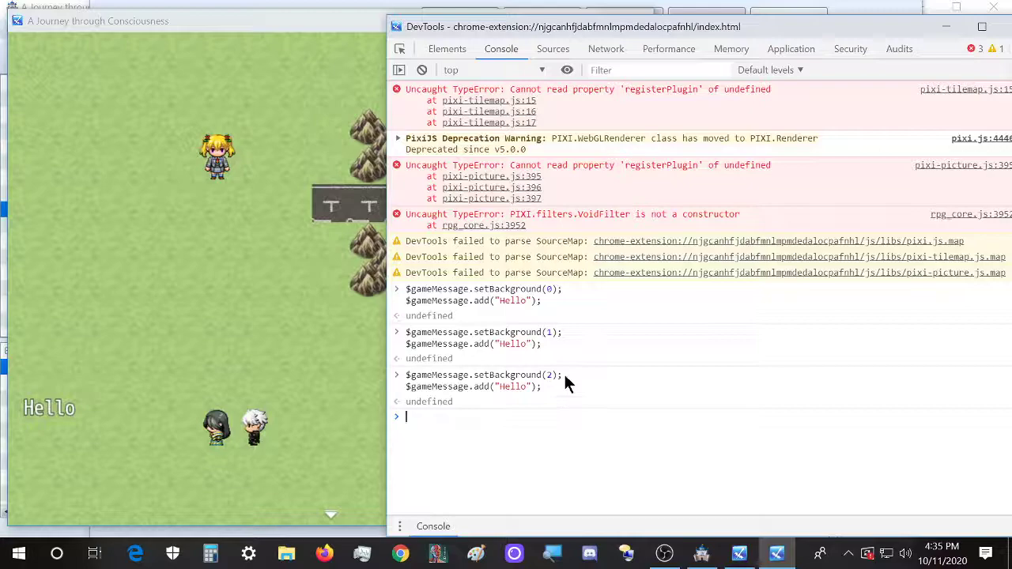
# Step: Recall the Hello command in the console, insert a blank line above it, and dismiss the message
pyautogui.press('Up')
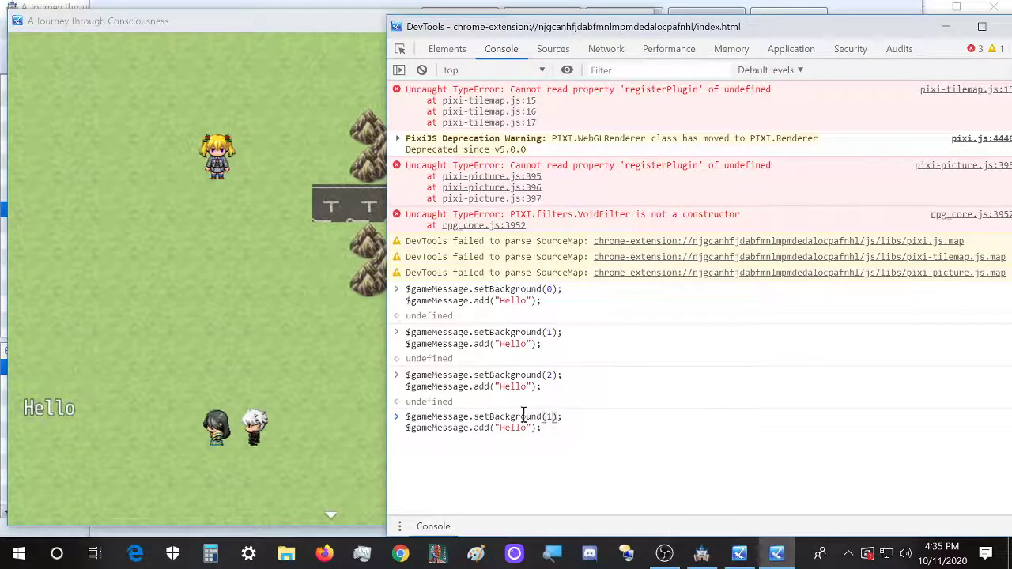
pyautogui.press('Home')
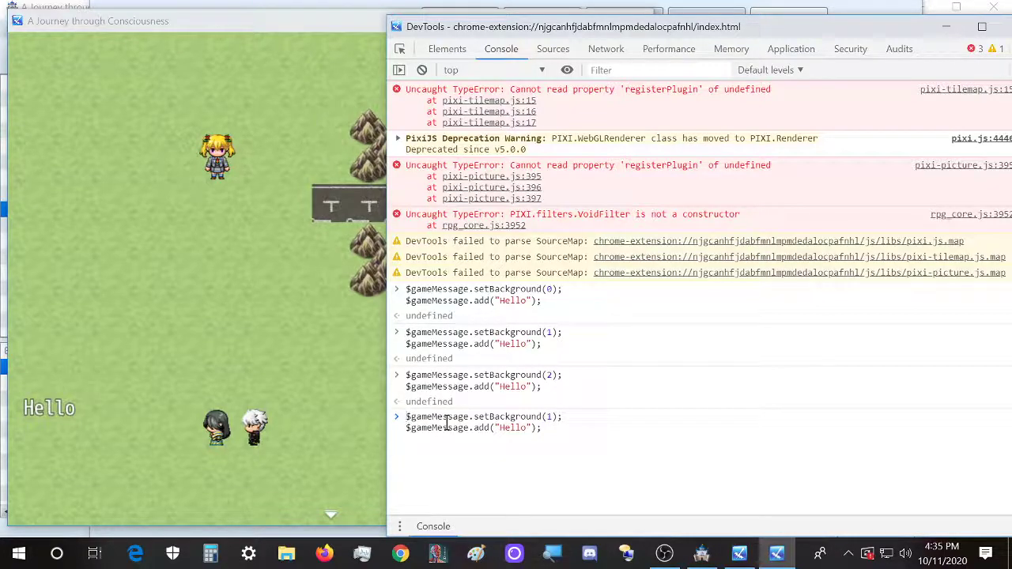
pyautogui.hotkey('shift', 'Return')
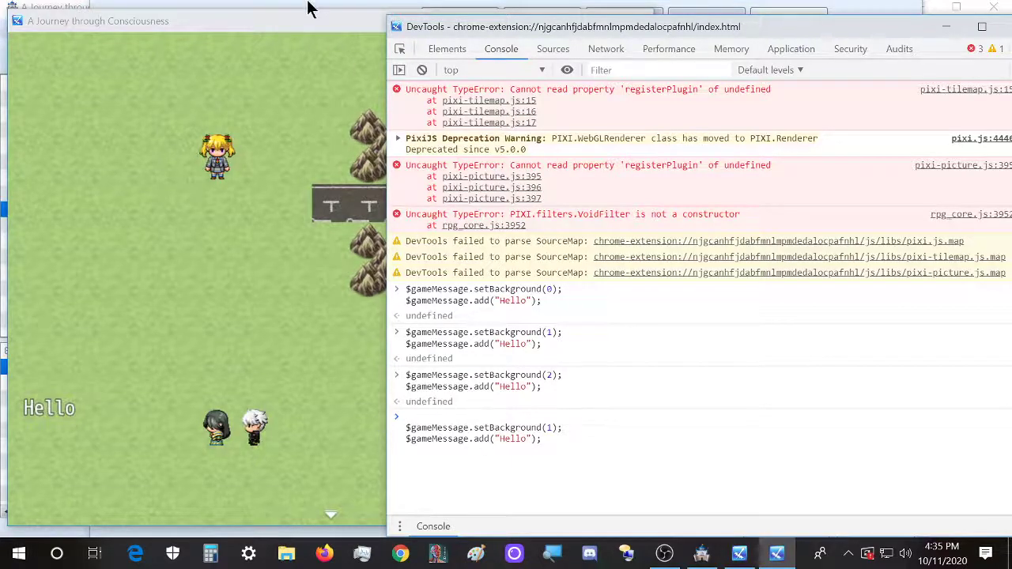
pyautogui.click(288, 88)
pyautogui.click(251, 431)
pyautogui.click(735, 454)
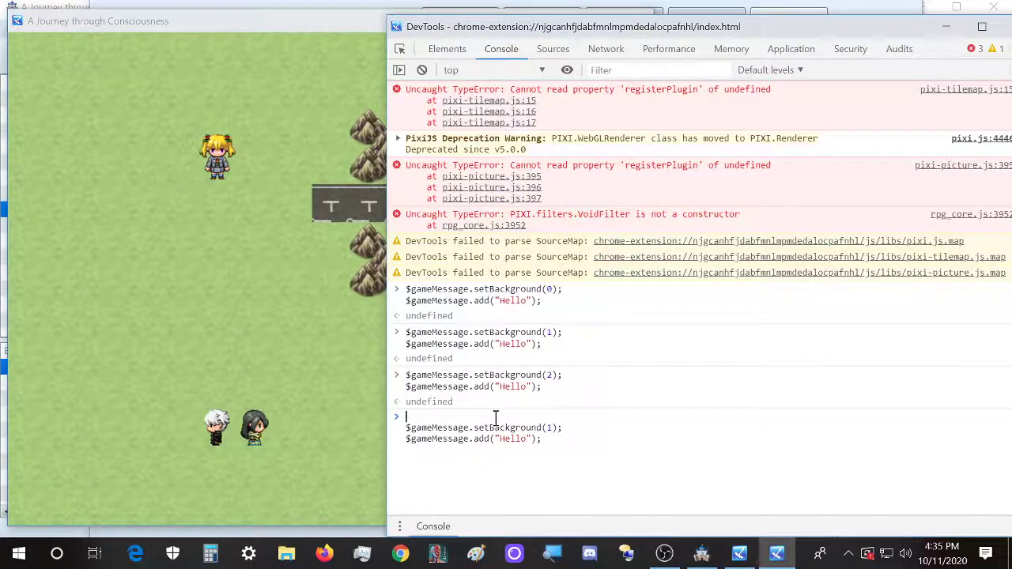
# Step: Add $gameMessage.setPositionType(0); to the command, run it, and view the top-positioned message
pyautogui.write('$gameMessage.')
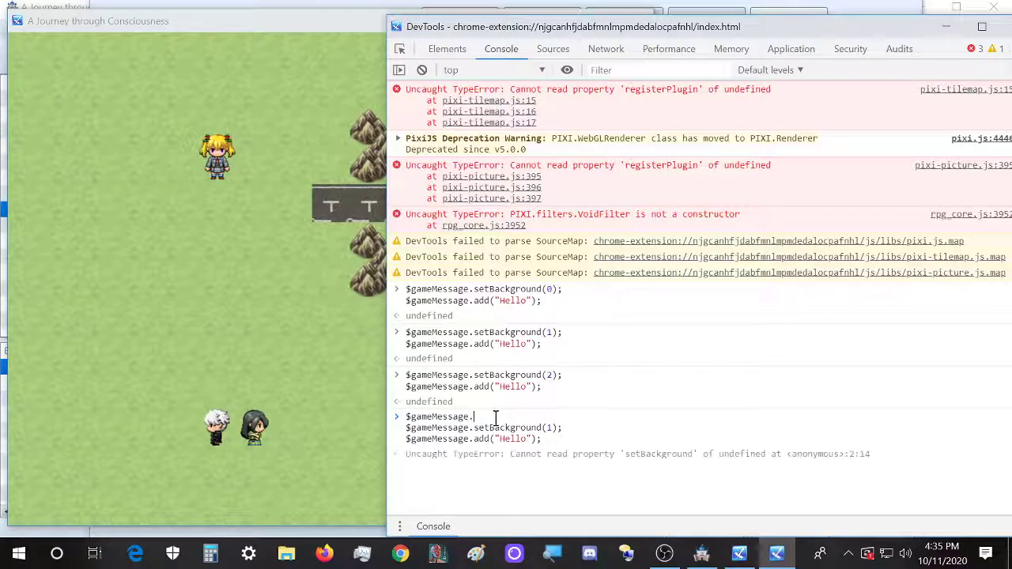
pyautogui.write('setPos')
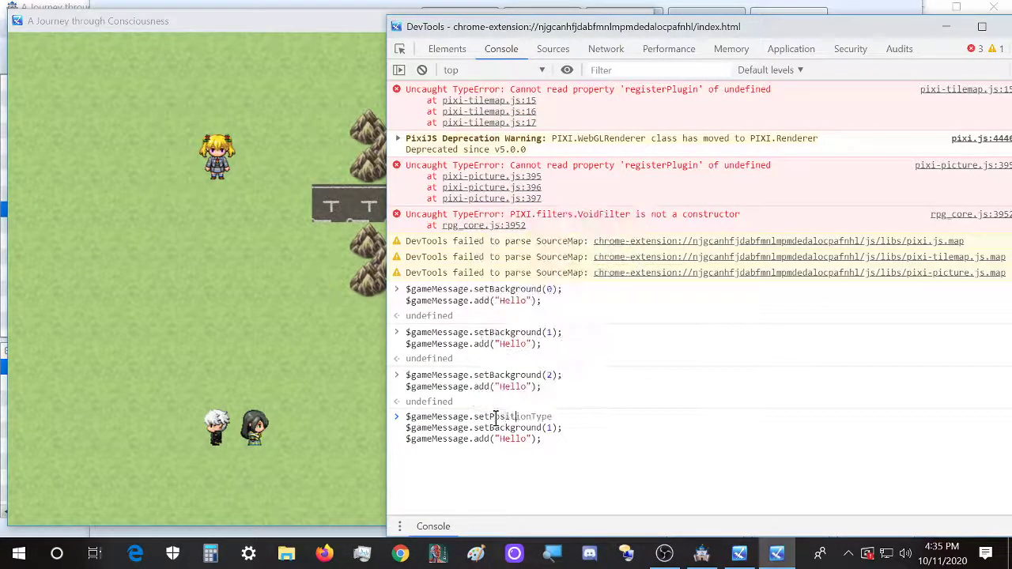
pyautogui.write('itionType(')
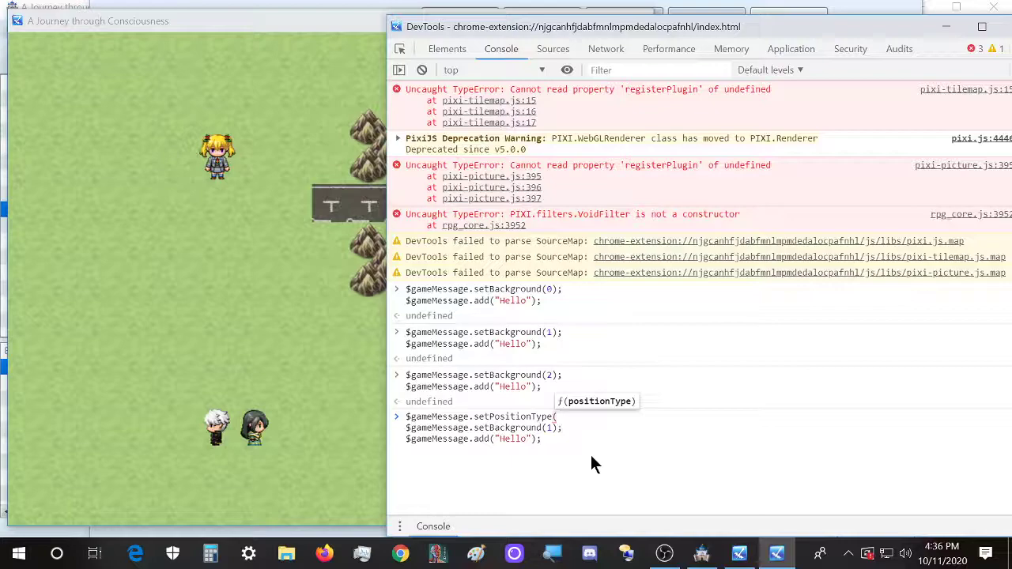
pyautogui.write('0)')
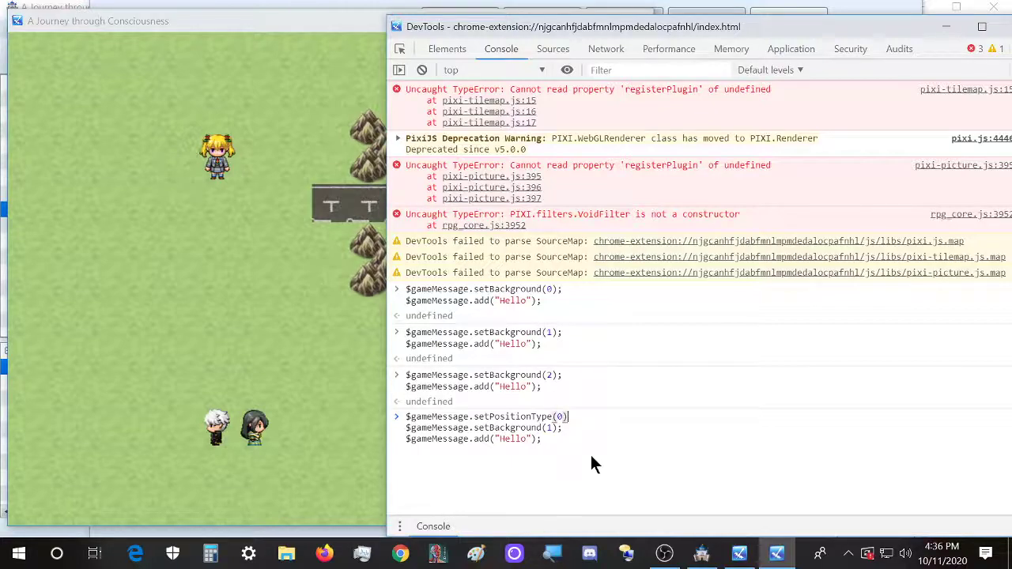
pyautogui.write(';')
pyautogui.click(554, 441)
pyautogui.hotkey('ctrl', 'a')
pyautogui.click(595, 442)
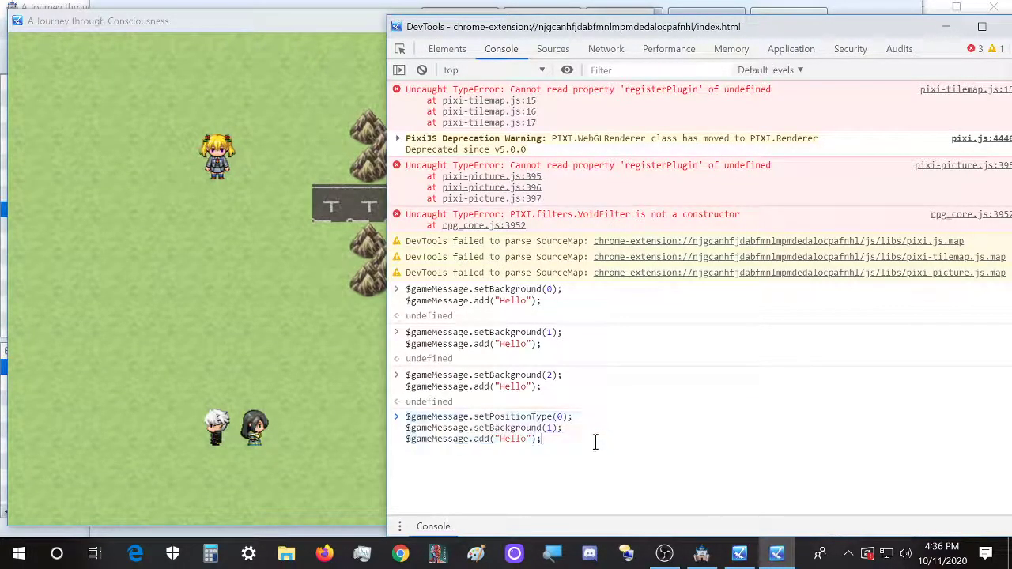
pyautogui.press('Return')
pyautogui.click(240, 24)
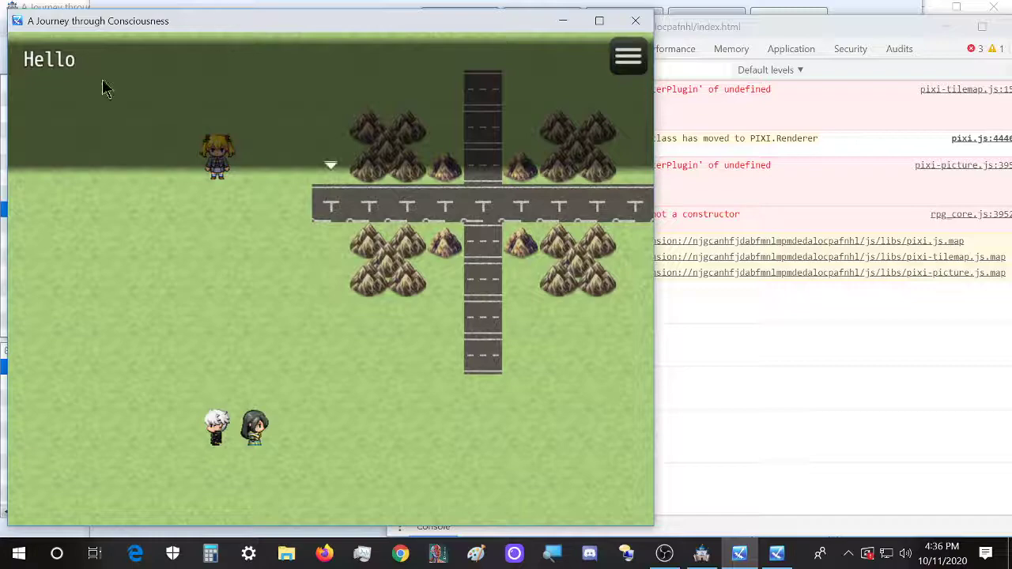
pyautogui.click(709, 475)
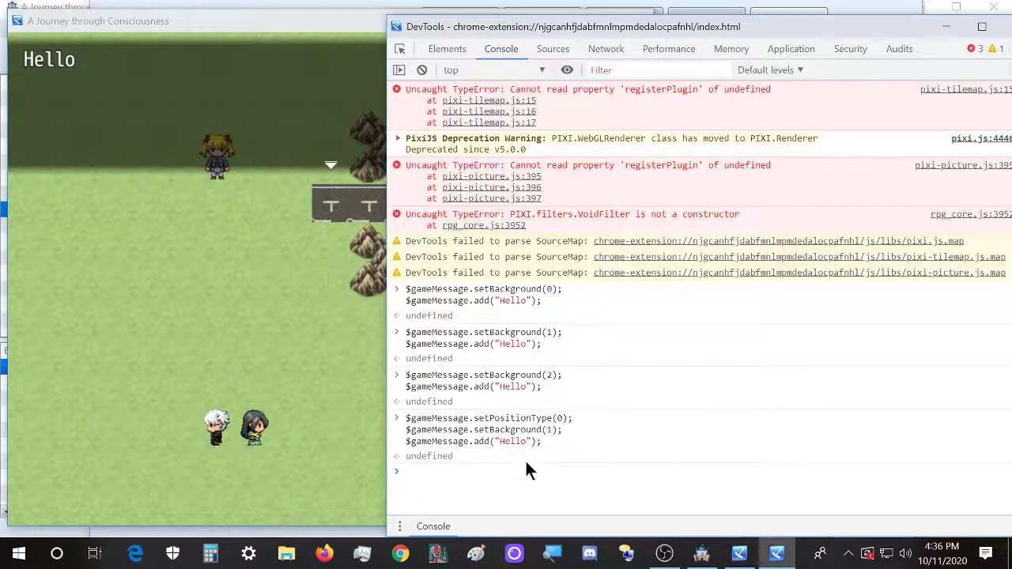
pyautogui.click(188, 30)
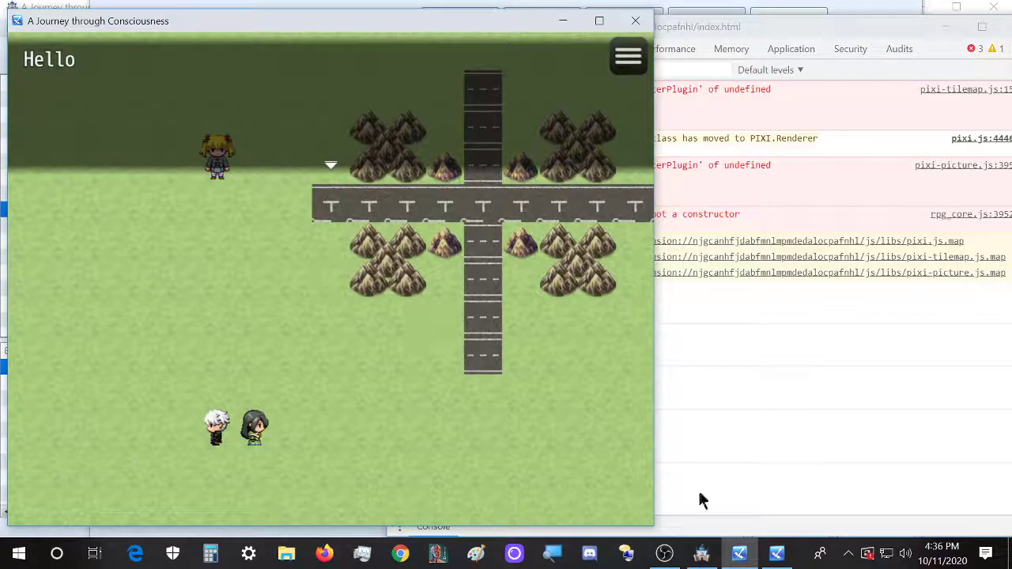
pyautogui.click(781, 495)
# Step: Change the position type to 1, run it, and view the message mid-screen
pyautogui.press('Up')
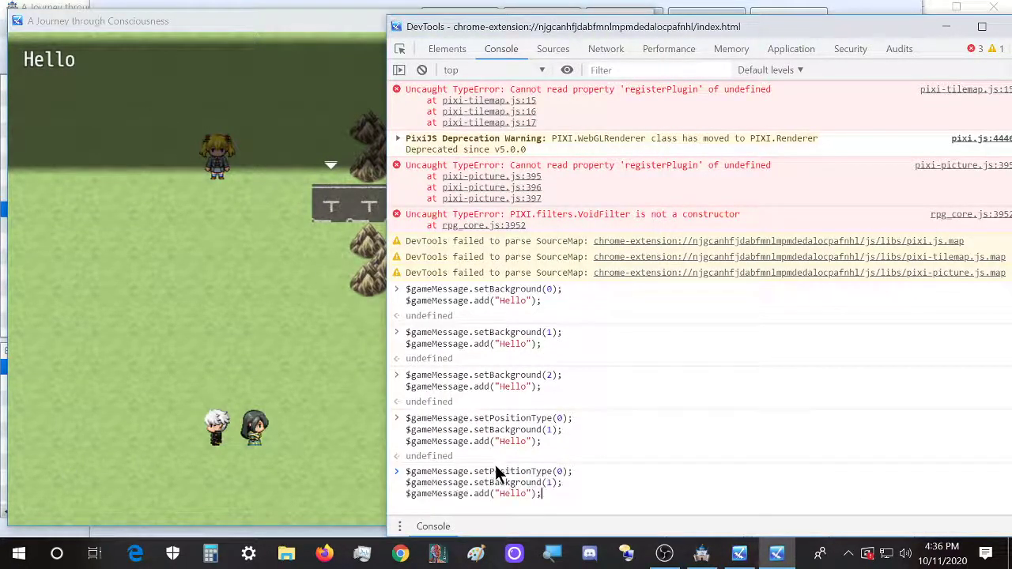
pyautogui.click(559, 471)
pyautogui.press('BackSpace')
pyautogui.write('1')
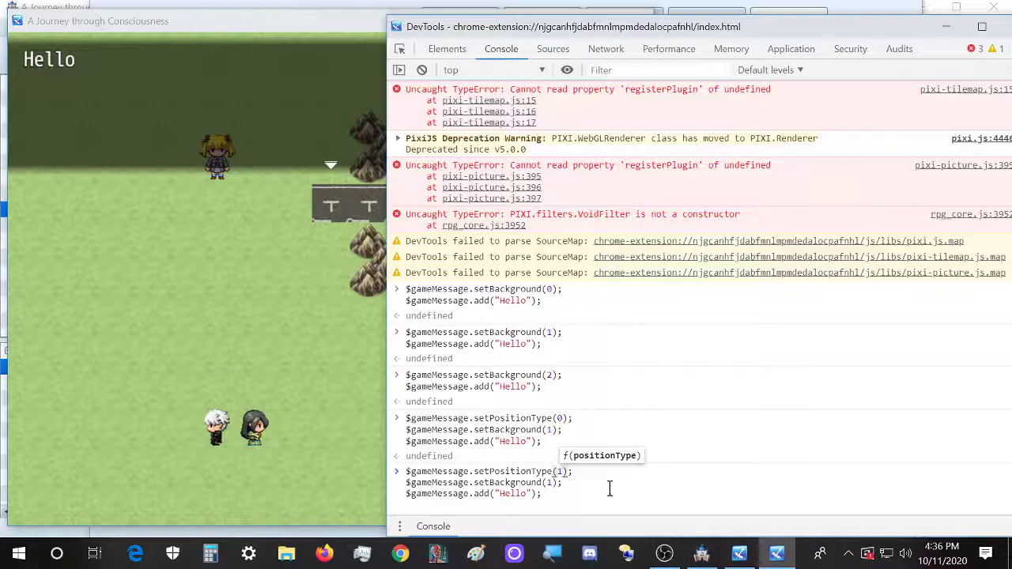
pyautogui.click(217, 98)
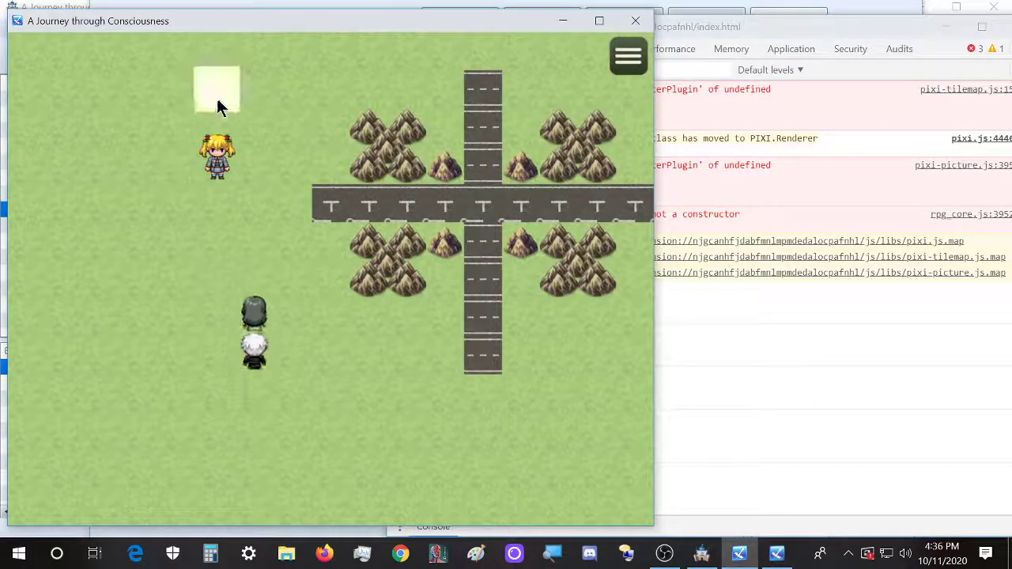
pyautogui.click(731, 477)
pyautogui.press('Return')
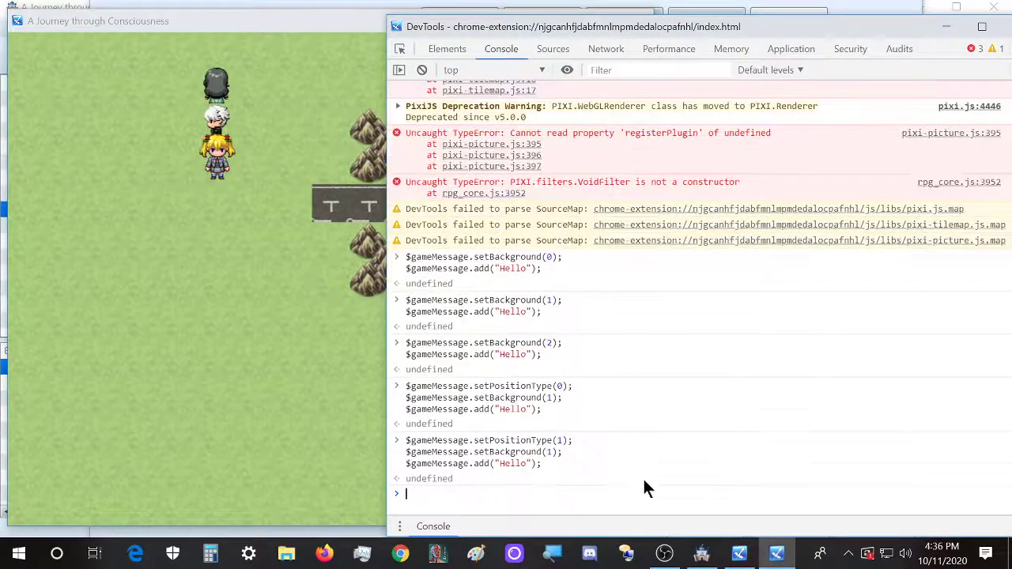
pyautogui.click(230, 22)
pyautogui.click(725, 501)
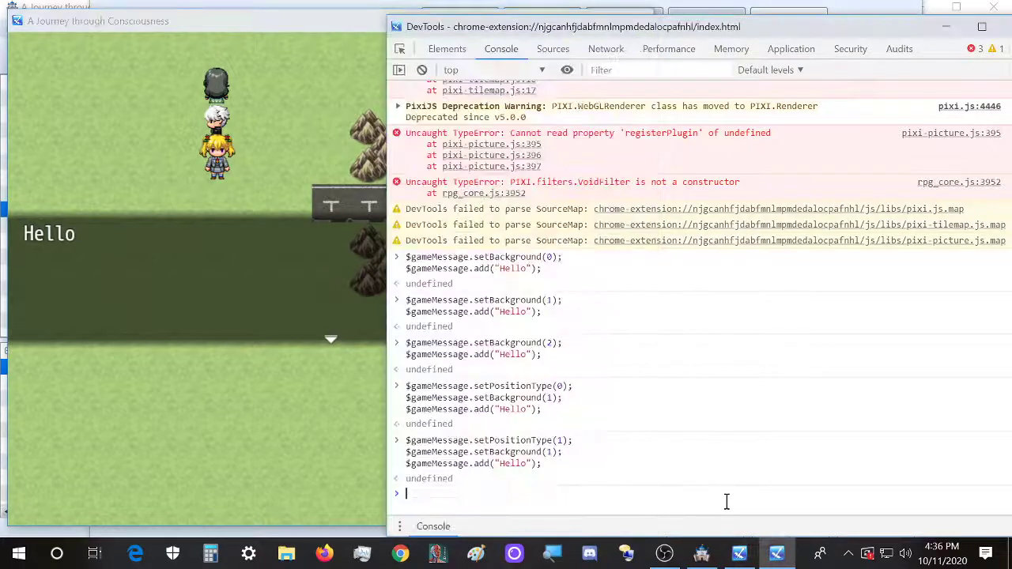
# Step: Run the command with position type 2, view the bottom message, and walk the party lower
pyautogui.press('Up')
pyautogui.press('Up')
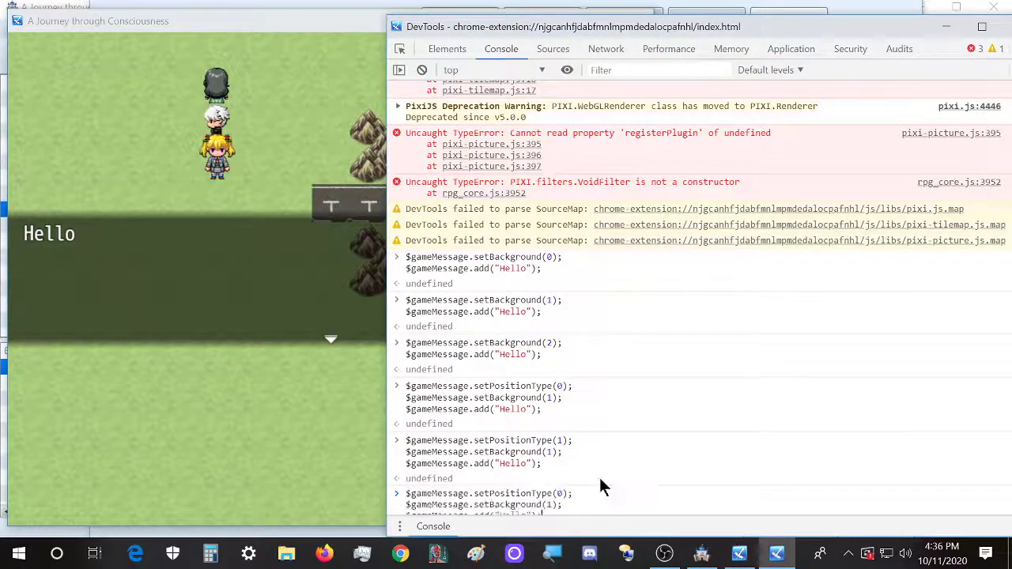
pyautogui.click(563, 471)
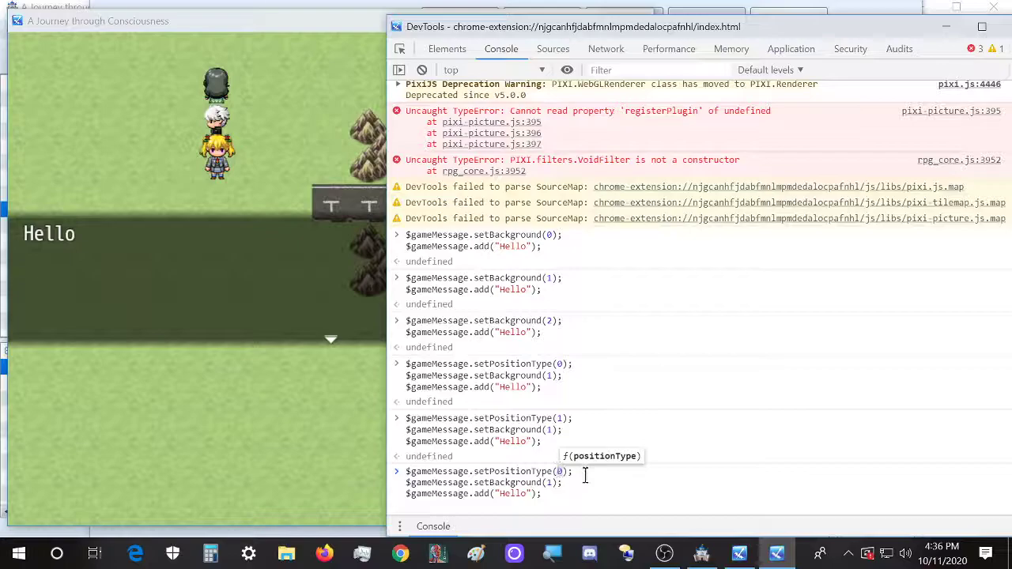
pyautogui.click(284, 27)
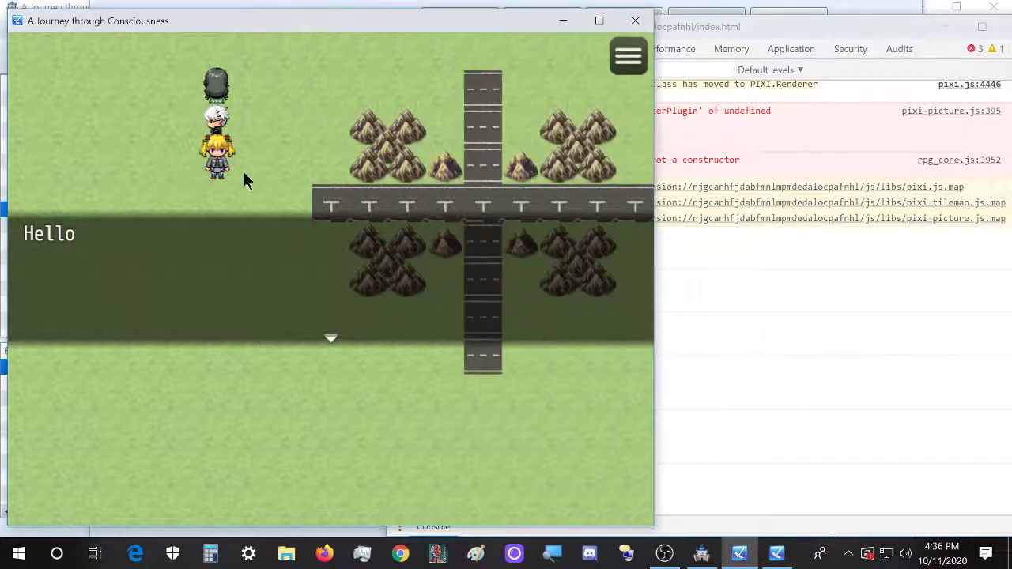
pyautogui.click(243, 172)
pyautogui.click(795, 510)
pyautogui.press('Return')
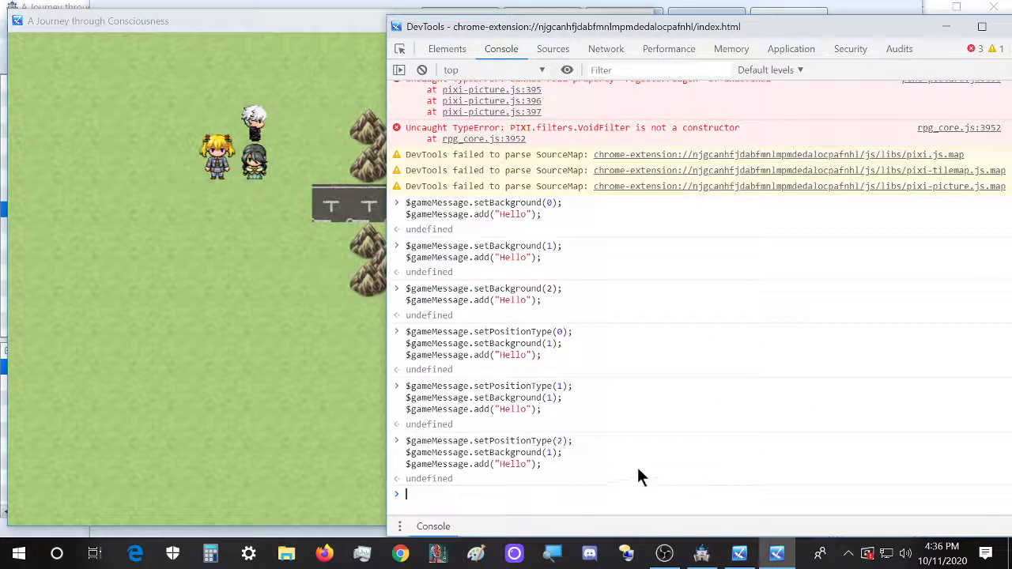
pyautogui.click(288, 10)
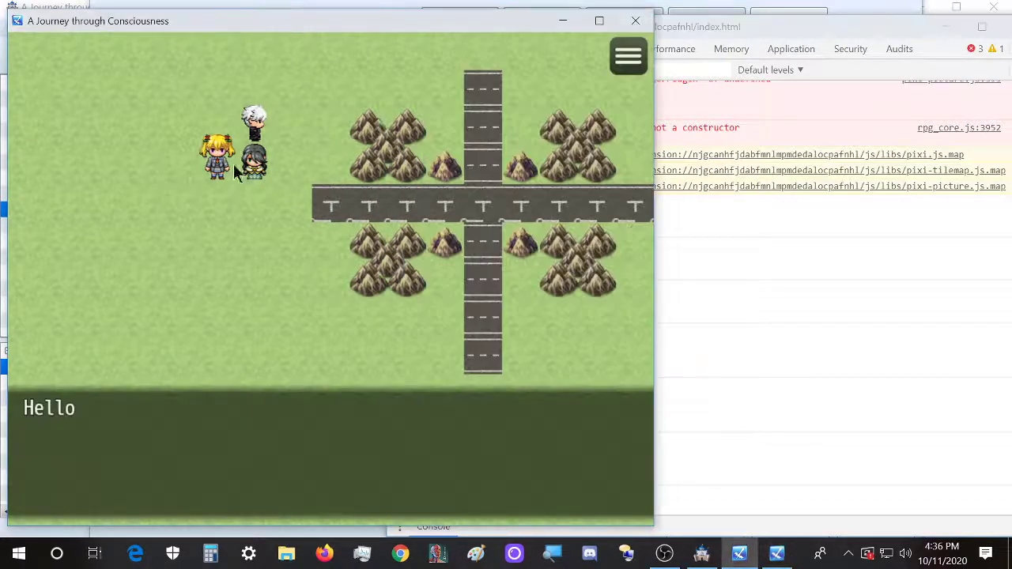
pyautogui.click(706, 479)
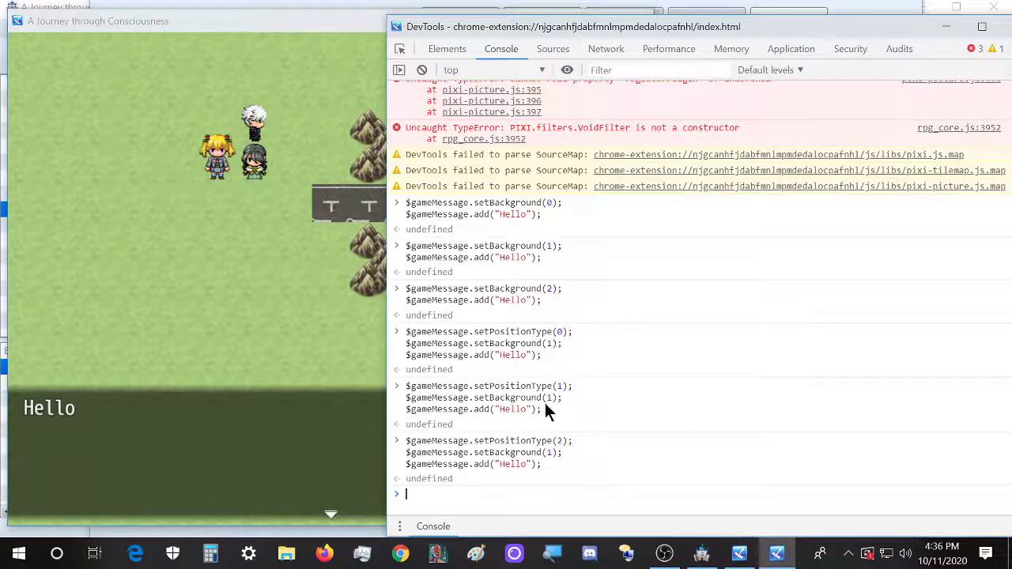
pyautogui.click(217, 431)
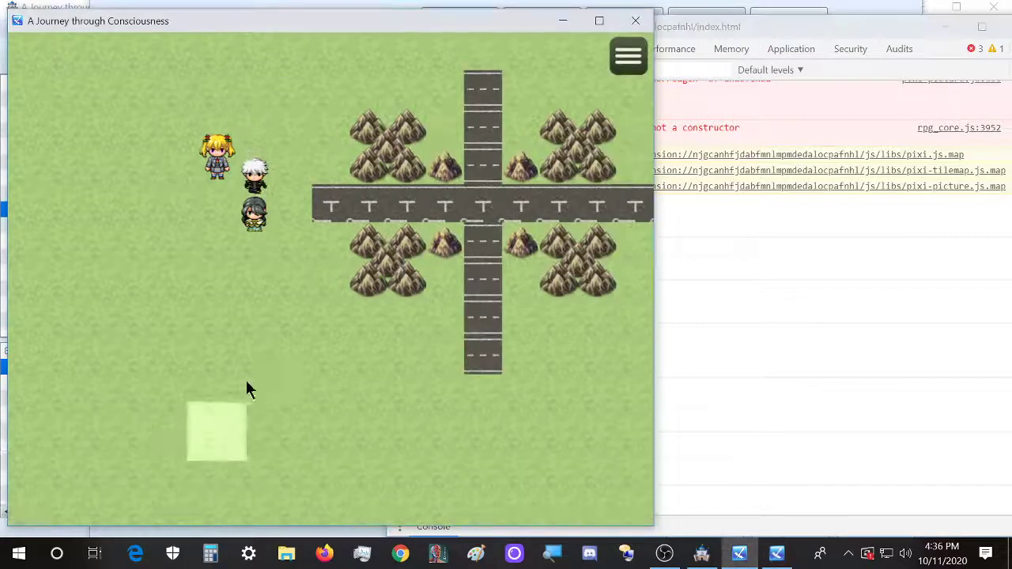
pyautogui.click(741, 492)
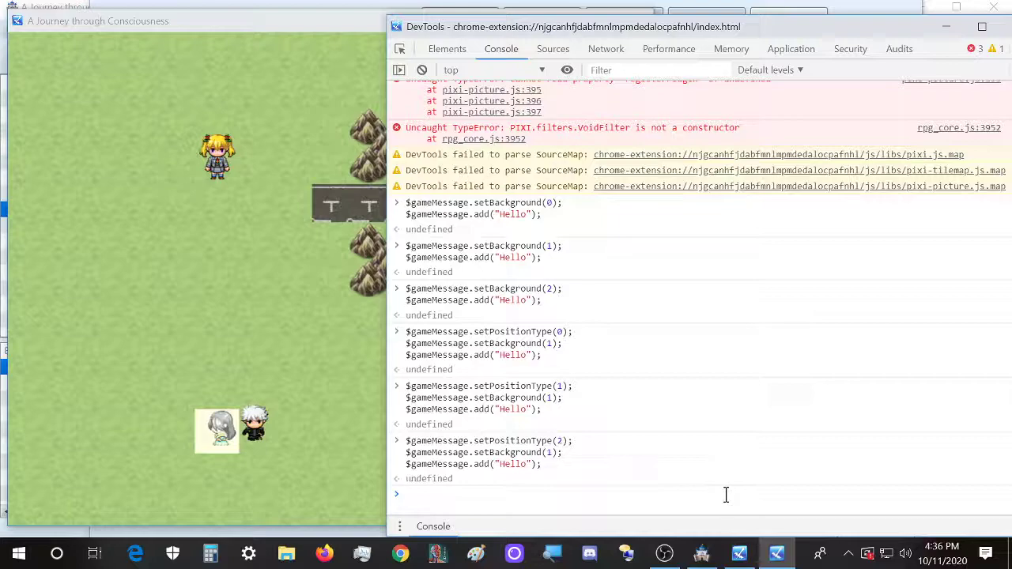
# Step: Enter $gameMessage.setFaceImage(,) in the console with empty arguments, then move the party in the game
pyautogui.write('$ga')
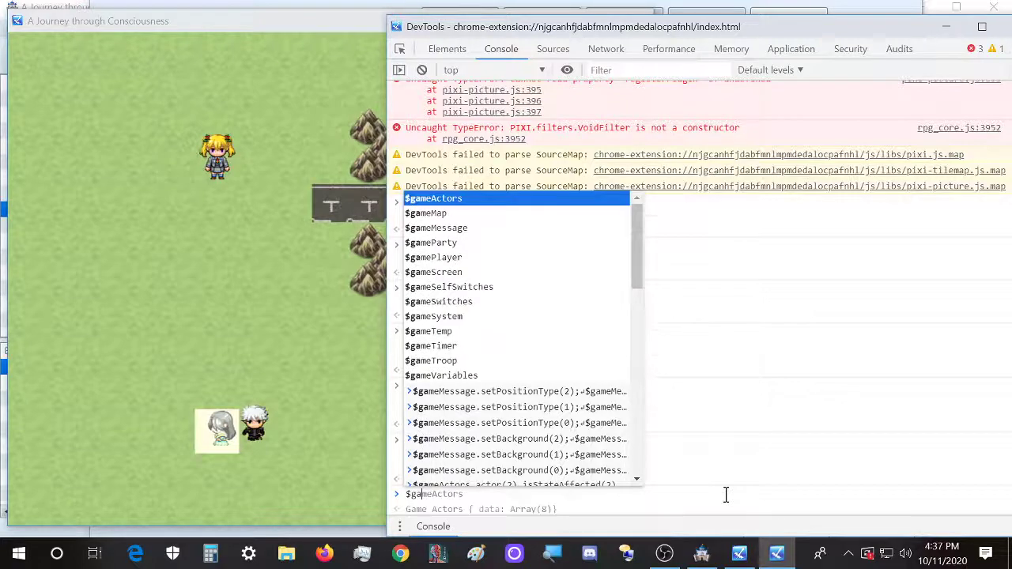
pyautogui.write('meMessage')
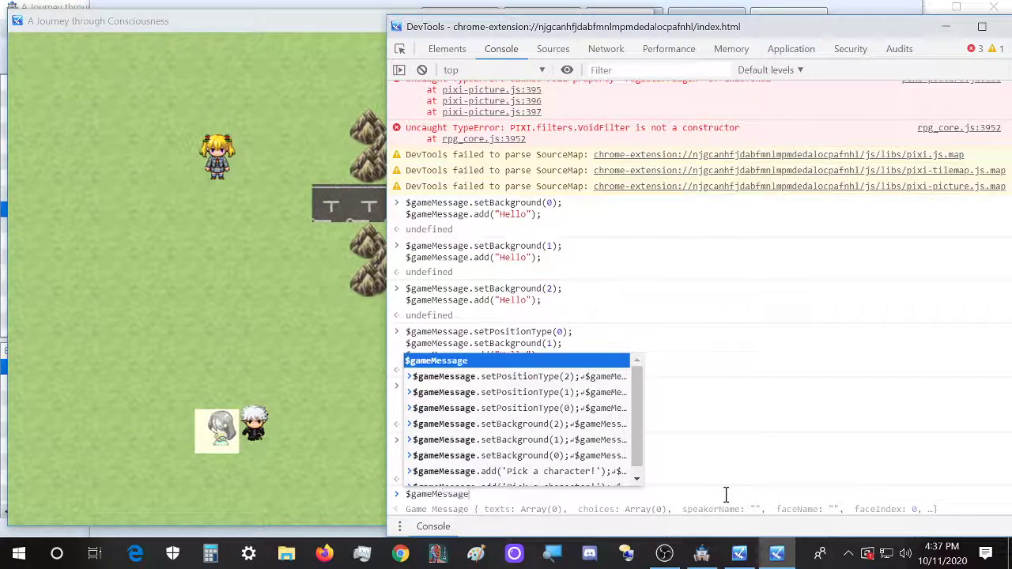
pyautogui.write('.setFace')
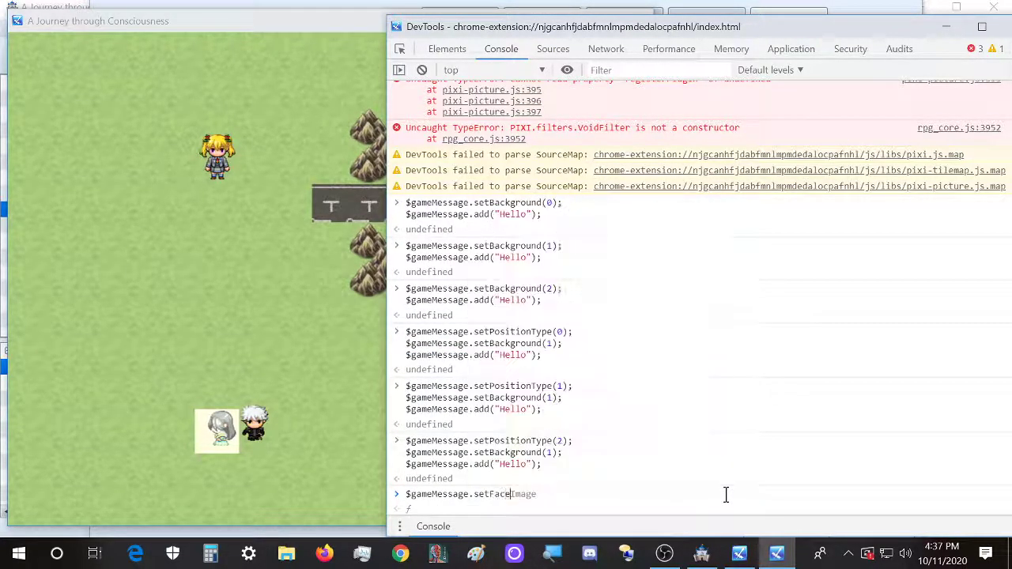
pyautogui.write('Image')
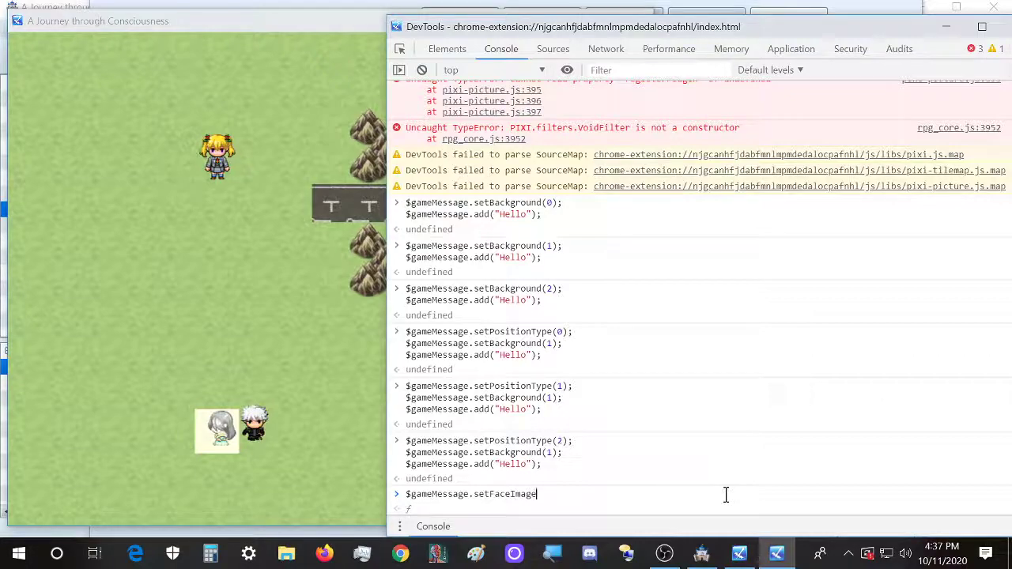
pyautogui.write('(')
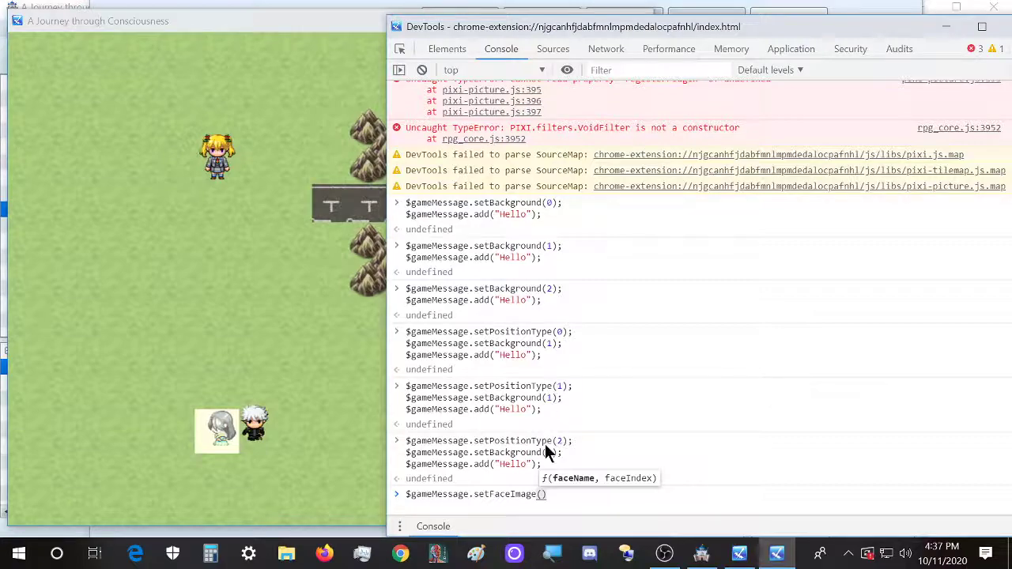
pyautogui.write(',')
pyautogui.click(308, 35)
pyautogui.click(304, 436)
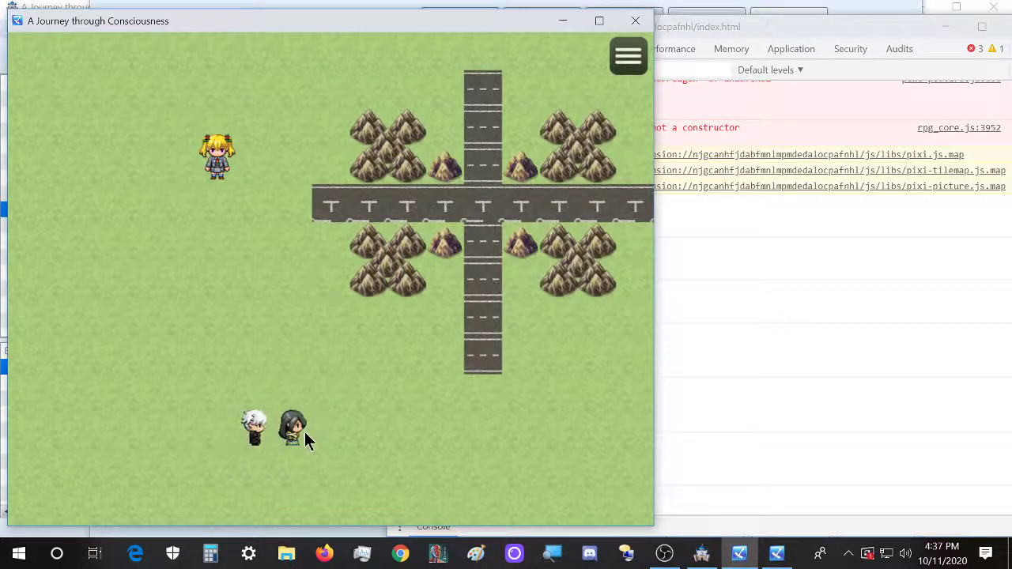
# Step: Search the event graphic picker for the Actor1 sprite sheet, then close it without choosing an image
pyautogui.click(701, 553)
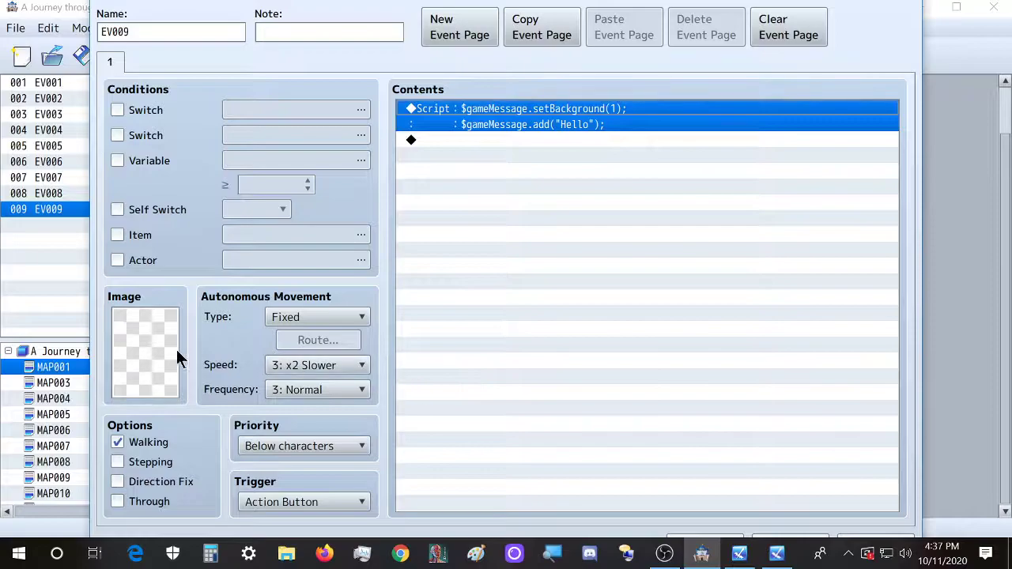
pyautogui.doubleClick(150, 357)
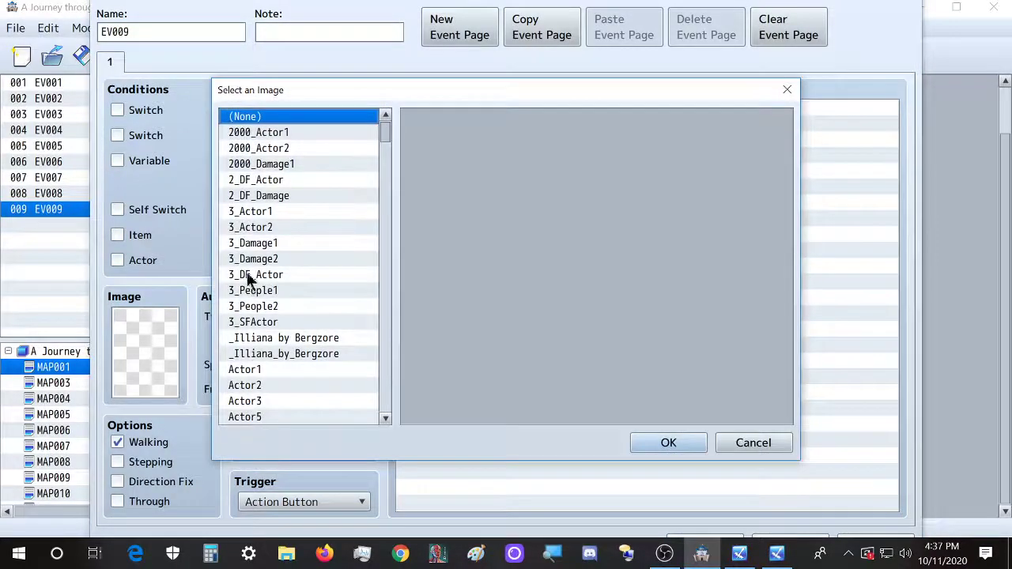
pyautogui.click(252, 244)
pyautogui.rightClick(251, 247)
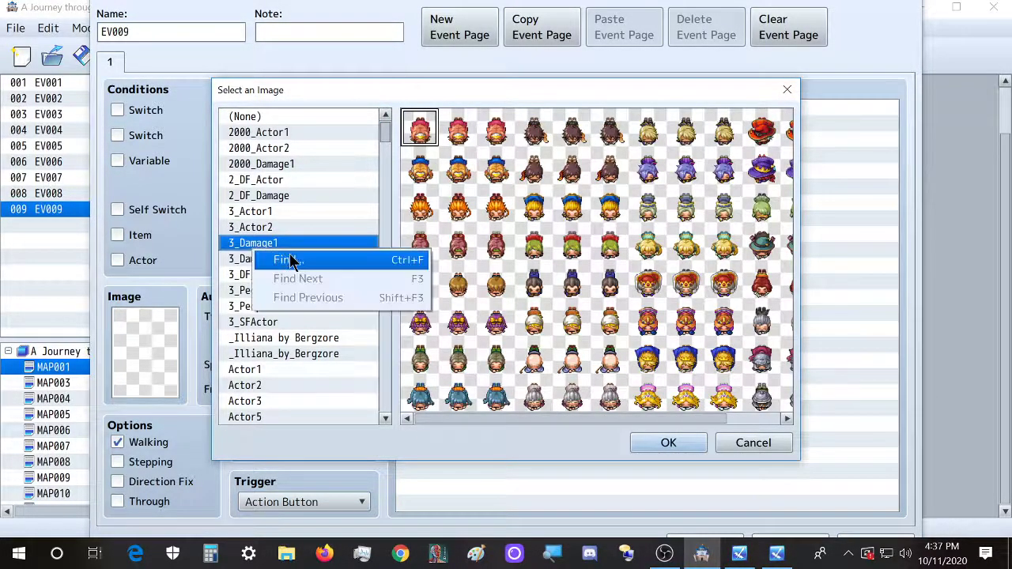
pyautogui.click(289, 261)
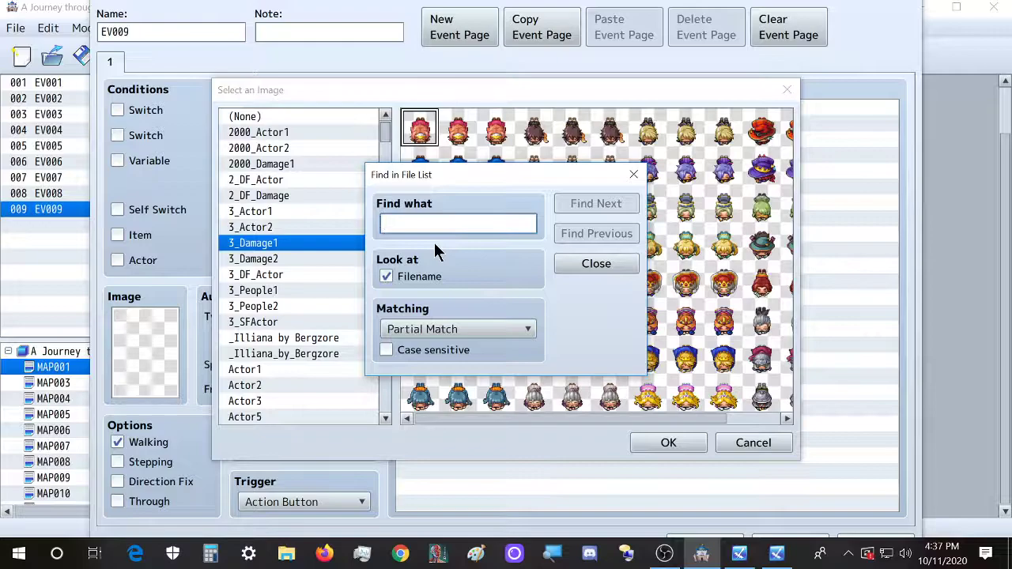
pyautogui.write('Actor1')
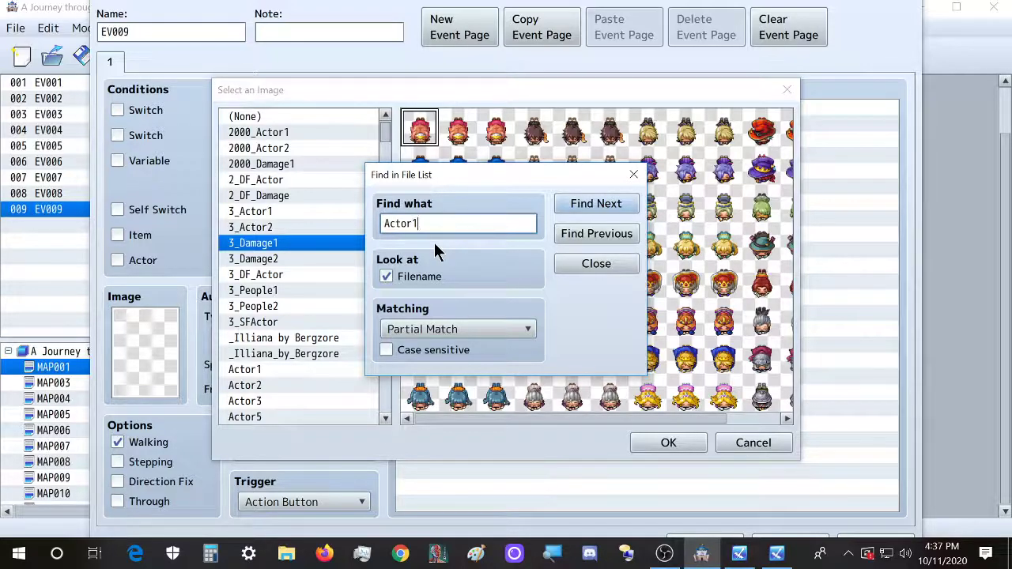
pyautogui.doubleClick(524, 227)
pyautogui.click(629, 180)
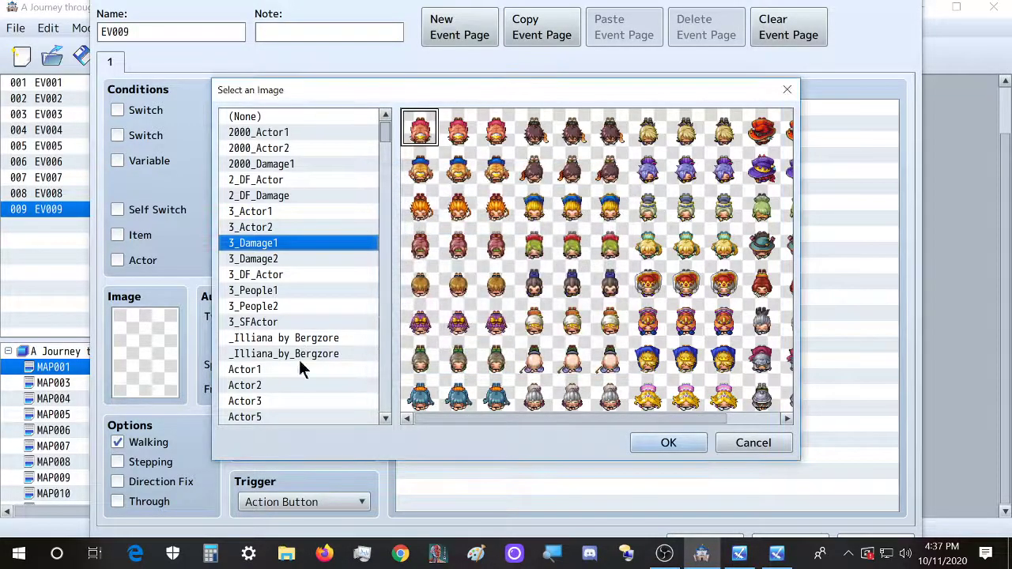
pyautogui.click(299, 369)
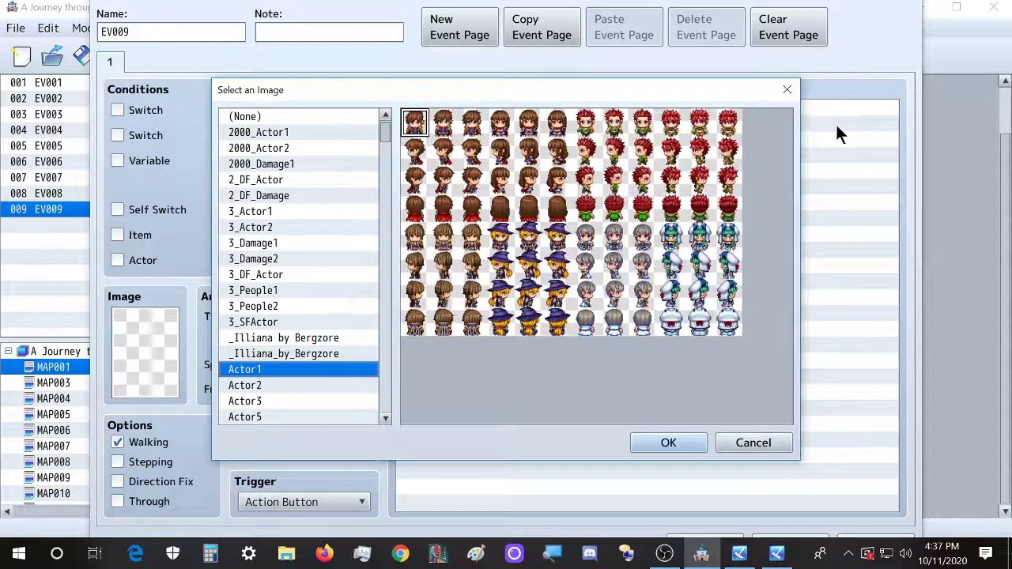
pyautogui.click(786, 90)
# Step: Start a new Show Text command and preview the Actor1 face set in its face picker
pyautogui.doubleClick(470, 150)
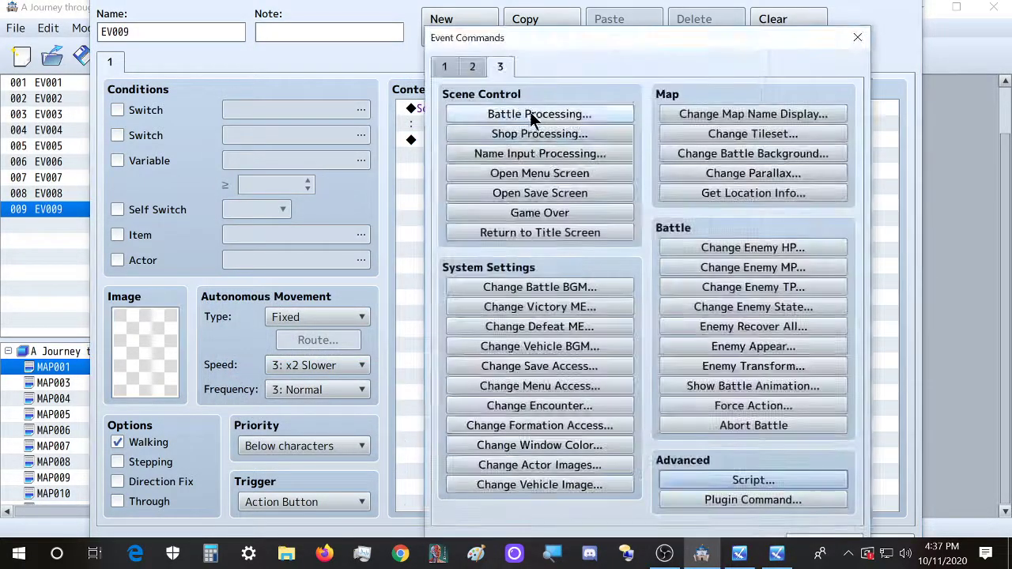
pyautogui.moveTo(523, 41); pyautogui.dragTo(347, 44)
pyautogui.click(273, 72)
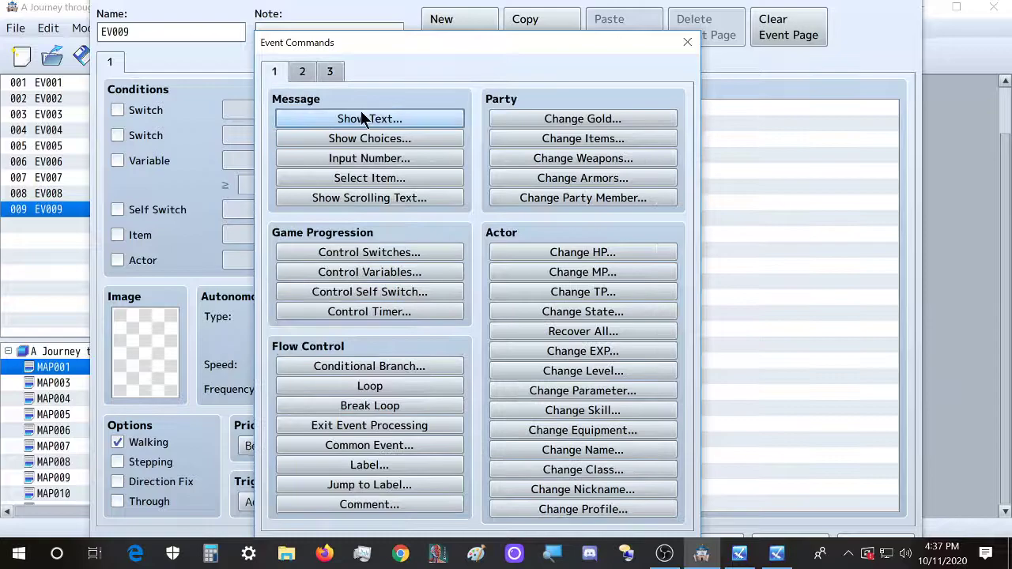
pyautogui.click(369, 118)
pyautogui.doubleClick(306, 275)
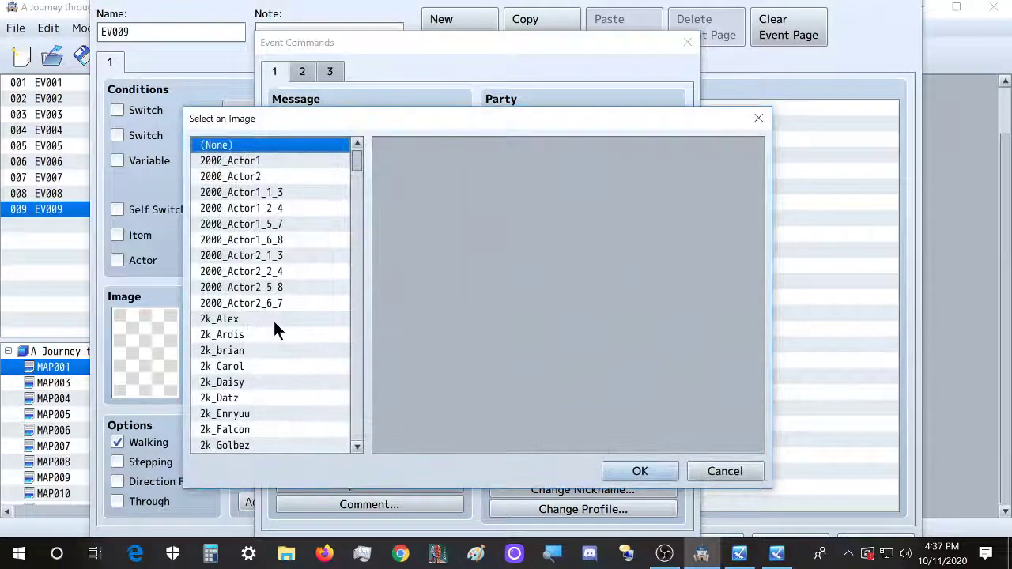
pyautogui.click(252, 398)
pyautogui.scroll(-4, 263, 387)
pyautogui.scroll(-2, 272, 382)
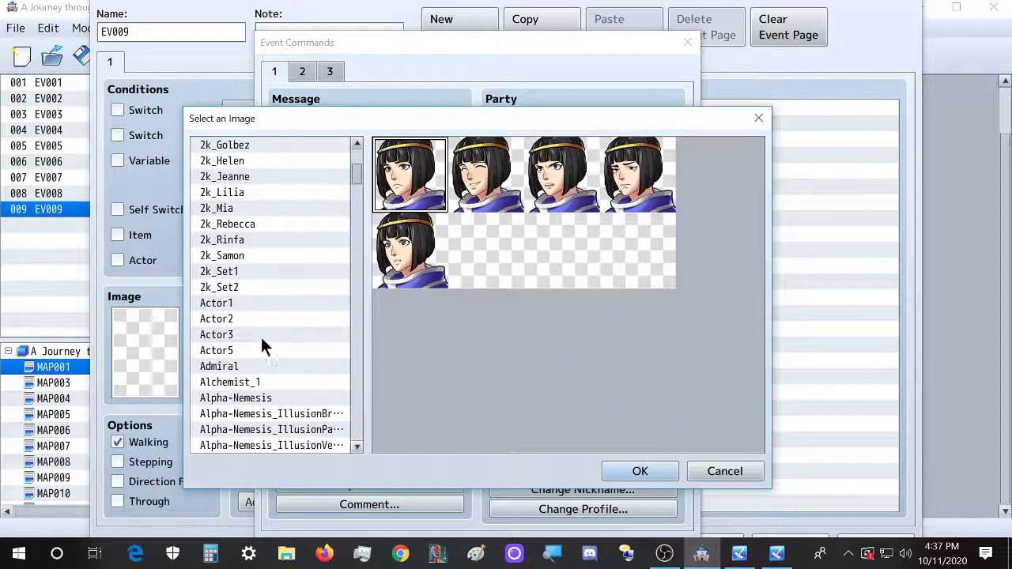
pyautogui.click(262, 303)
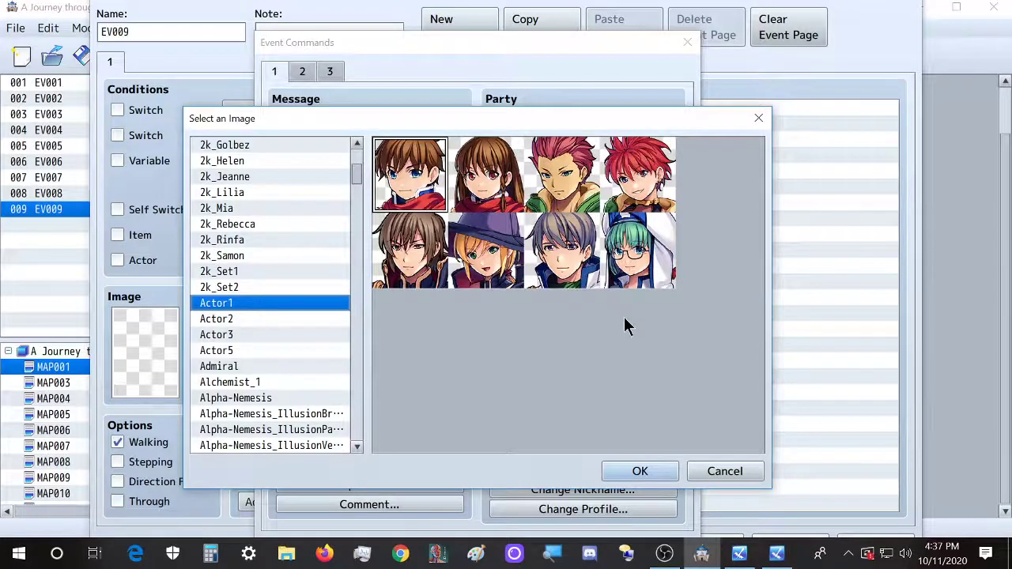
# Step: Fill the setFaceImage arguments with "Actor1" and index 7, checking the editor's face picker
pyautogui.hotkey('alt', 'Tab')
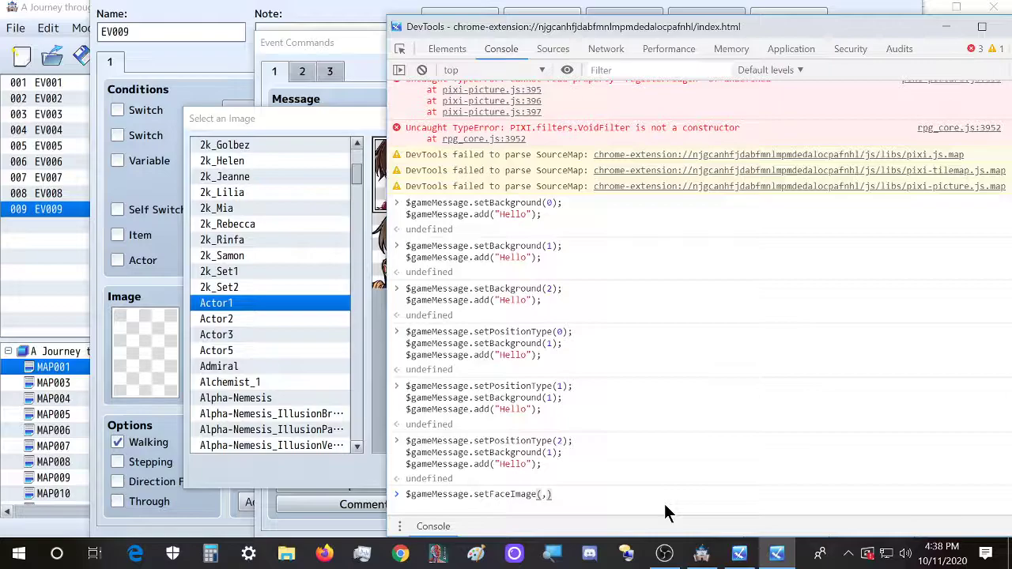
pyautogui.write('"Actor1"')
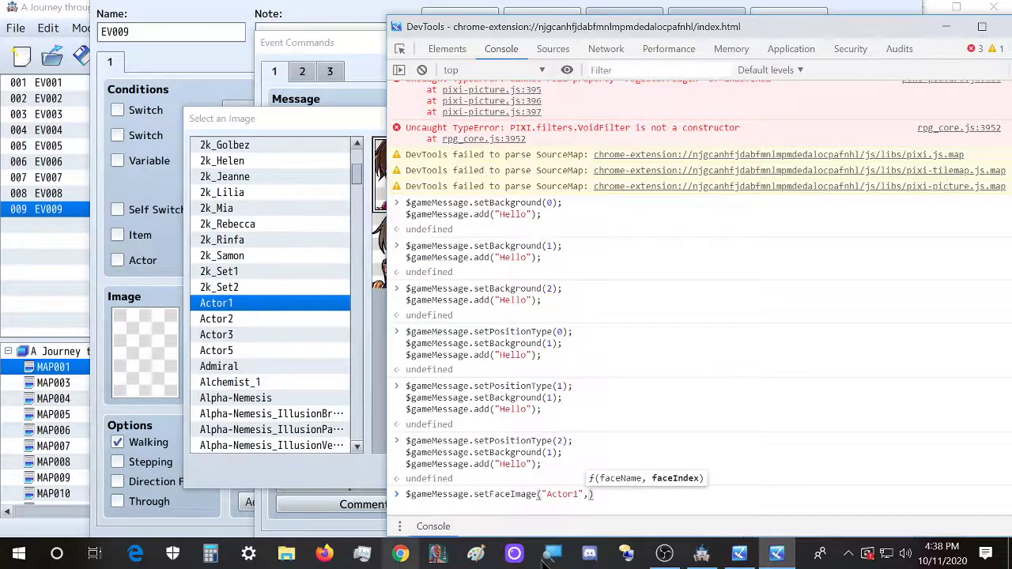
pyautogui.click(739, 553)
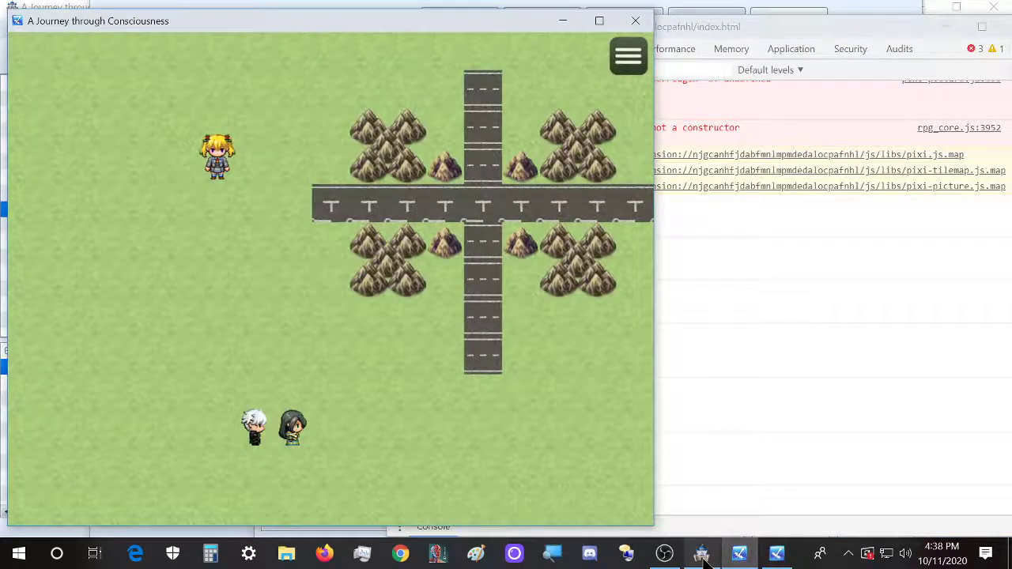
pyautogui.click(701, 553)
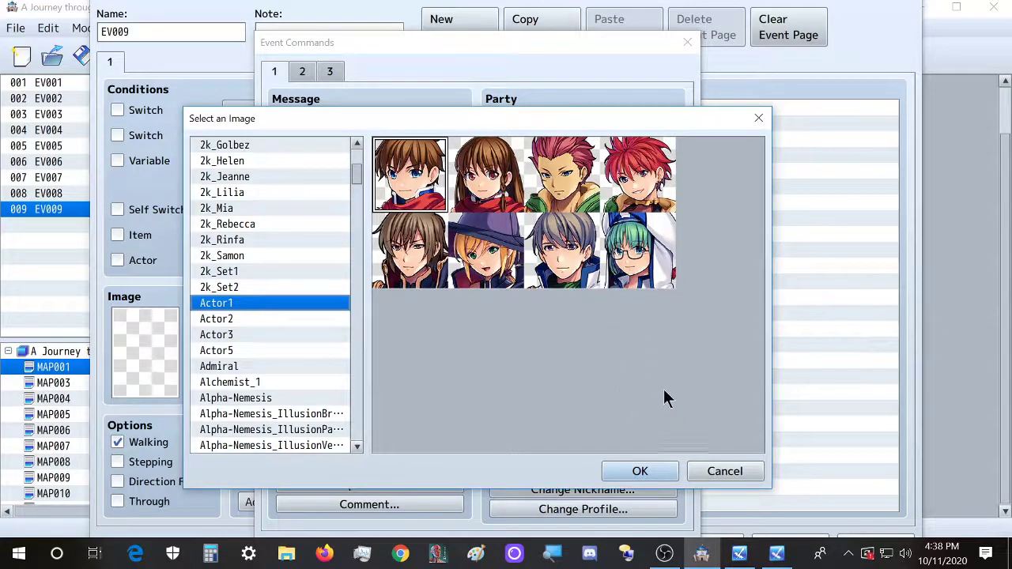
pyautogui.click(777, 553)
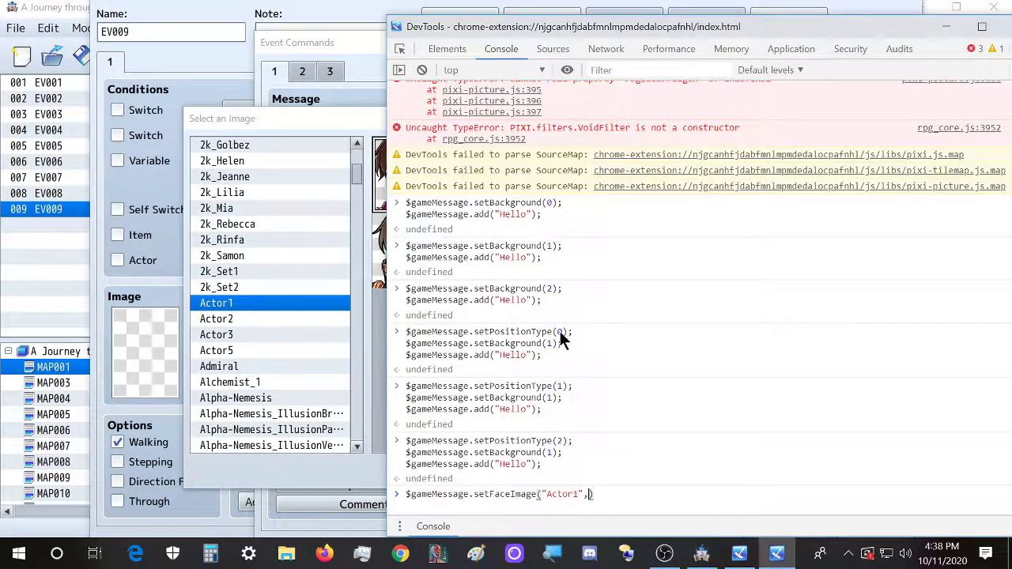
pyautogui.click(337, 122)
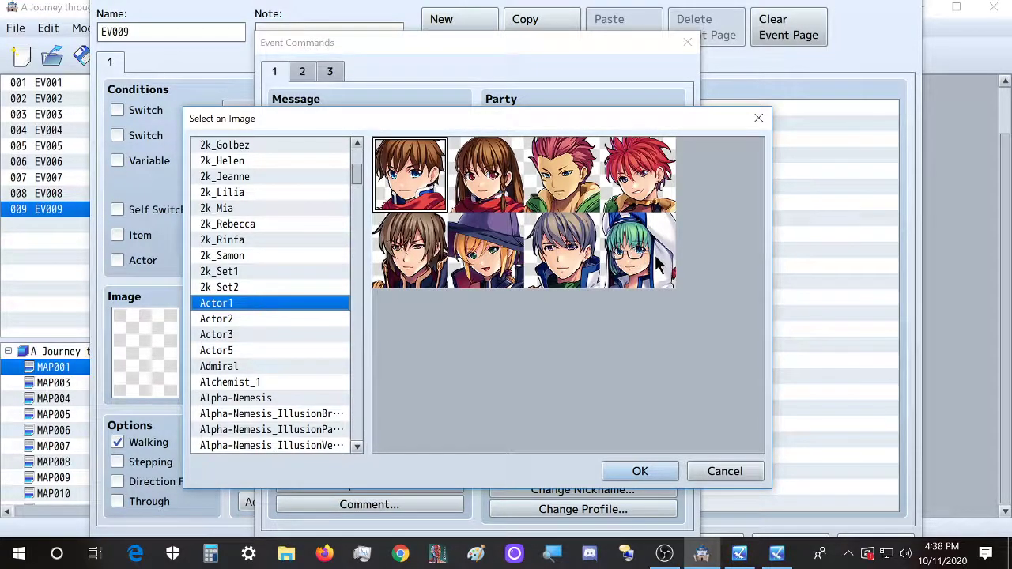
pyautogui.click(776, 553)
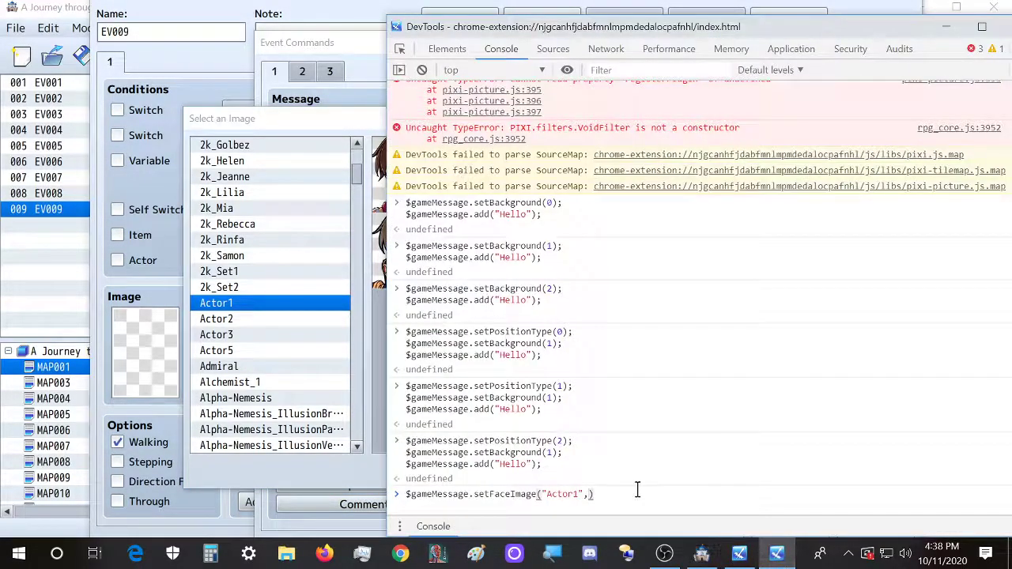
pyautogui.write('7')
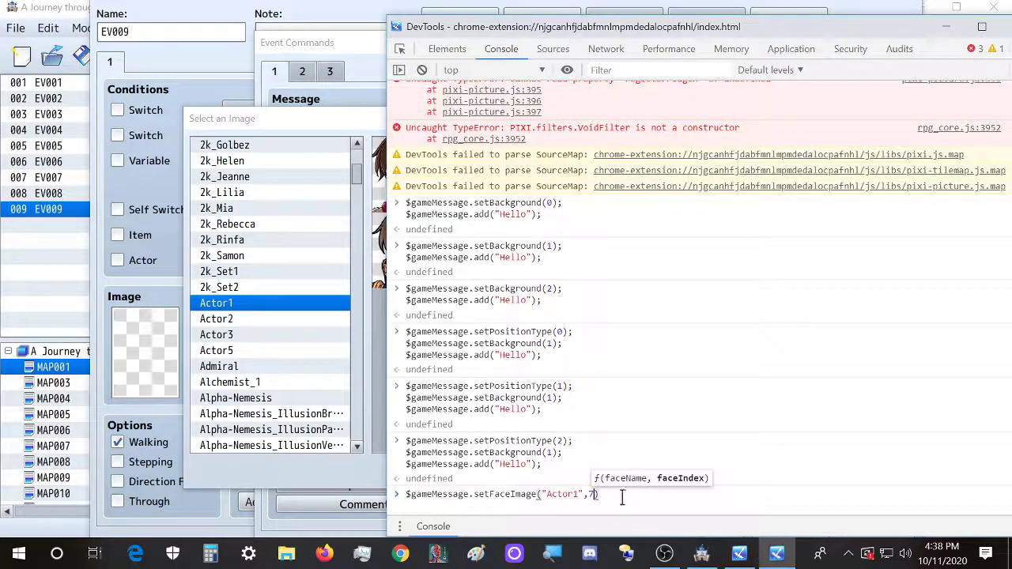
# Step: Copy the setPositionType(2), setBackground(1) and add("Hello") lines under the face command
pyautogui.click(624, 496)
pyautogui.hotkey('shift', 'Return')
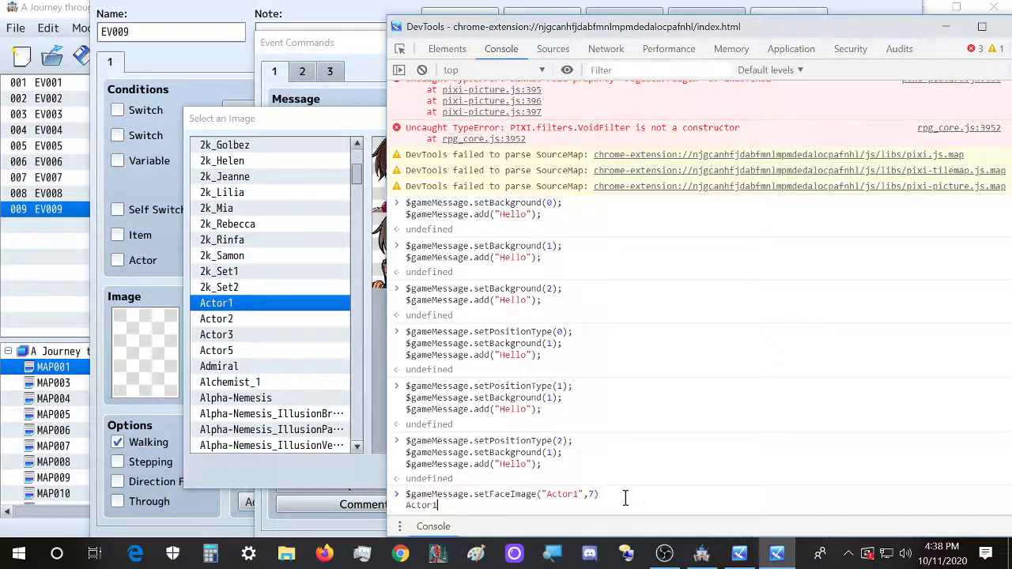
pyautogui.moveTo(565, 465); pyautogui.dragTo(401, 440)
pyautogui.hotkey('ctrl', 'c')
pyautogui.click(575, 495)
pyautogui.hotkey('ctrl', 'v')
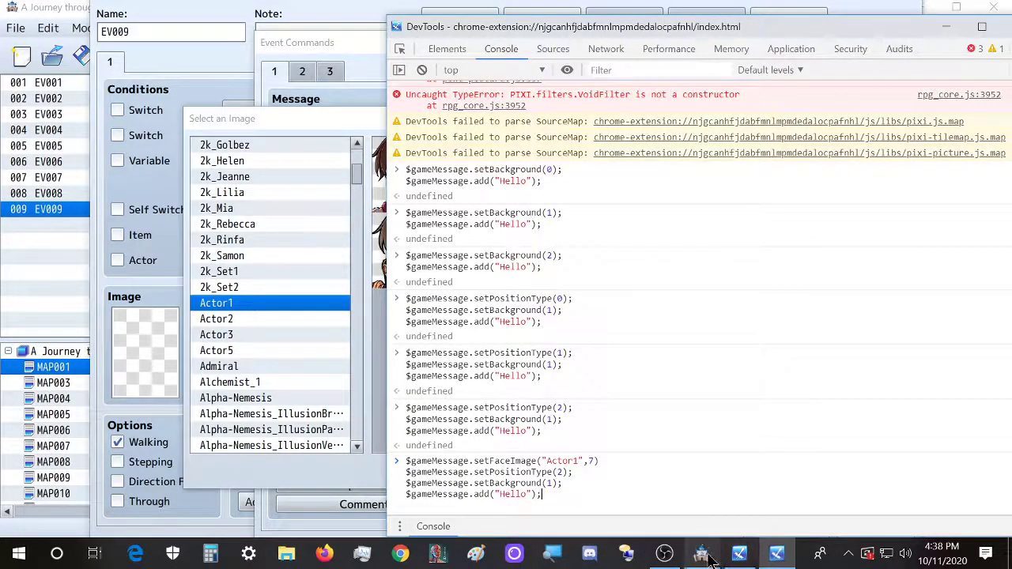
# Step: Check the Hello message with the Actor1 portrait in the game, dismiss it, and select the four-line command
pyautogui.click(740, 553)
pyautogui.click(741, 555)
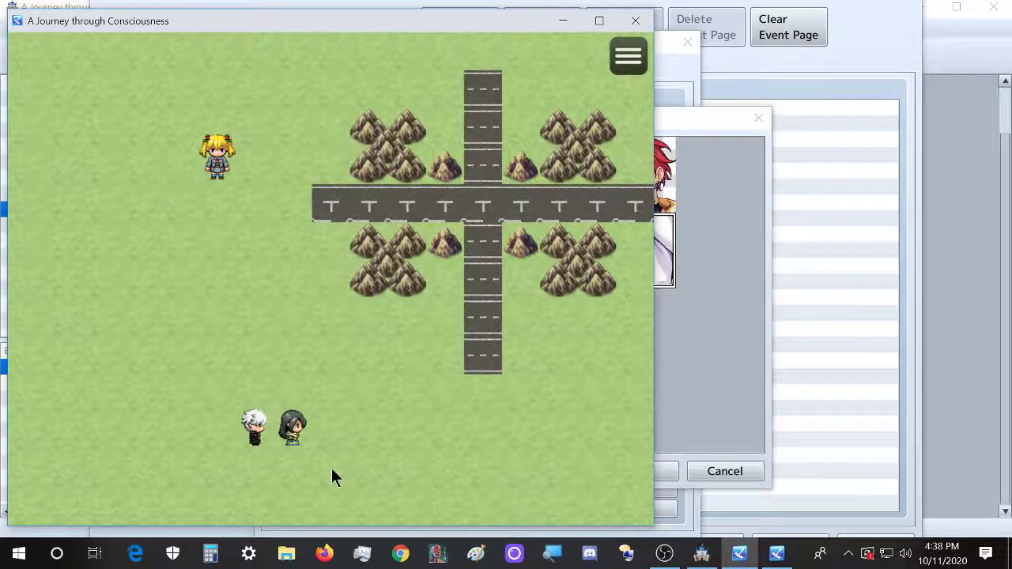
pyautogui.click(777, 558)
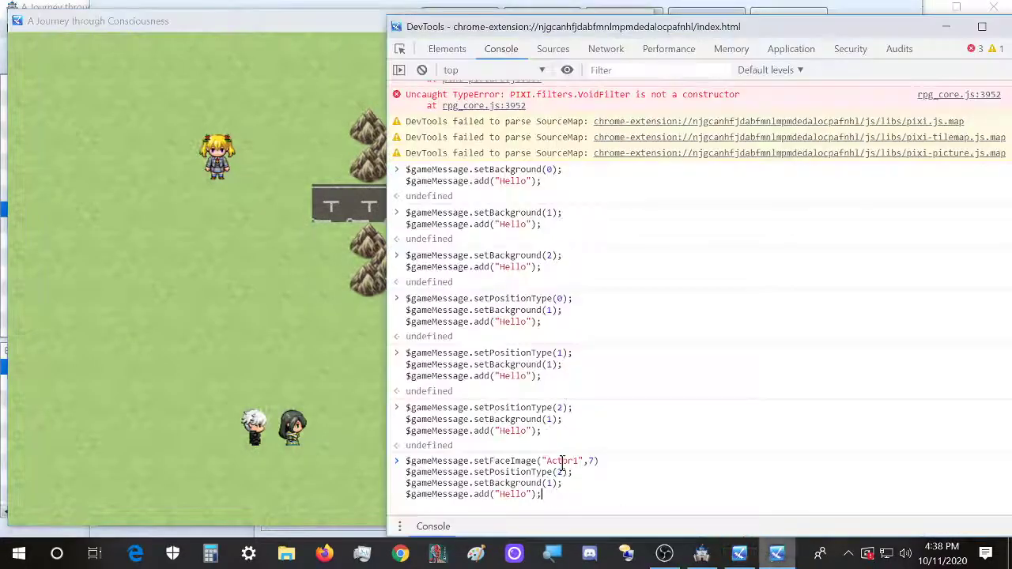
pyautogui.scroll(-2, 477, 445)
pyautogui.click(304, 37)
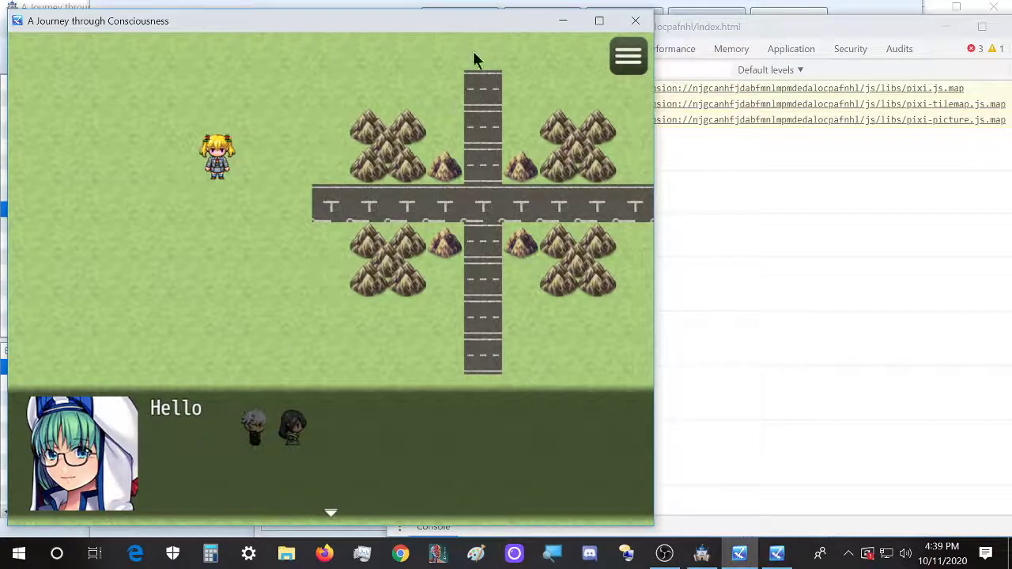
pyautogui.click(671, 19)
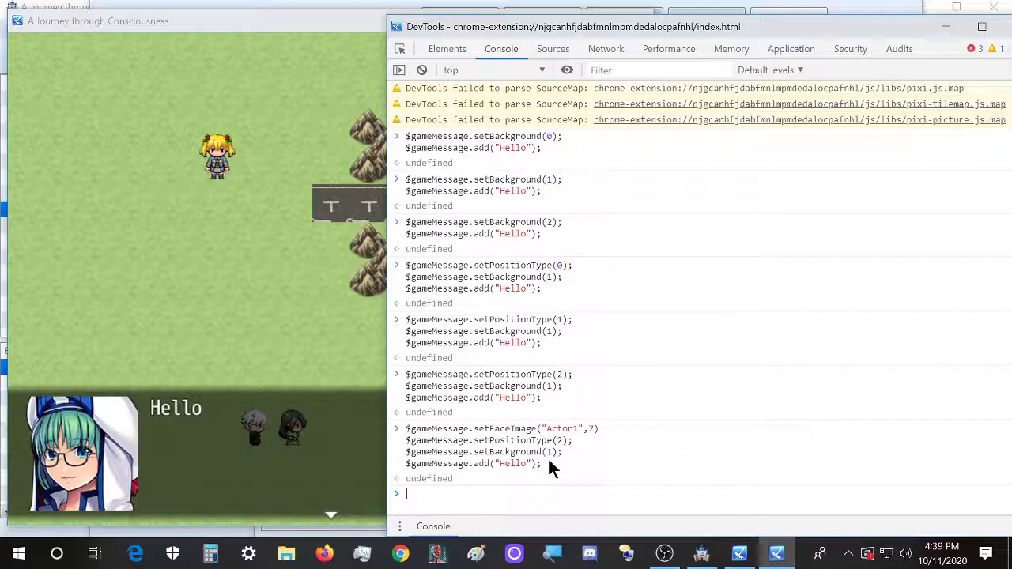
pyautogui.click(274, 30)
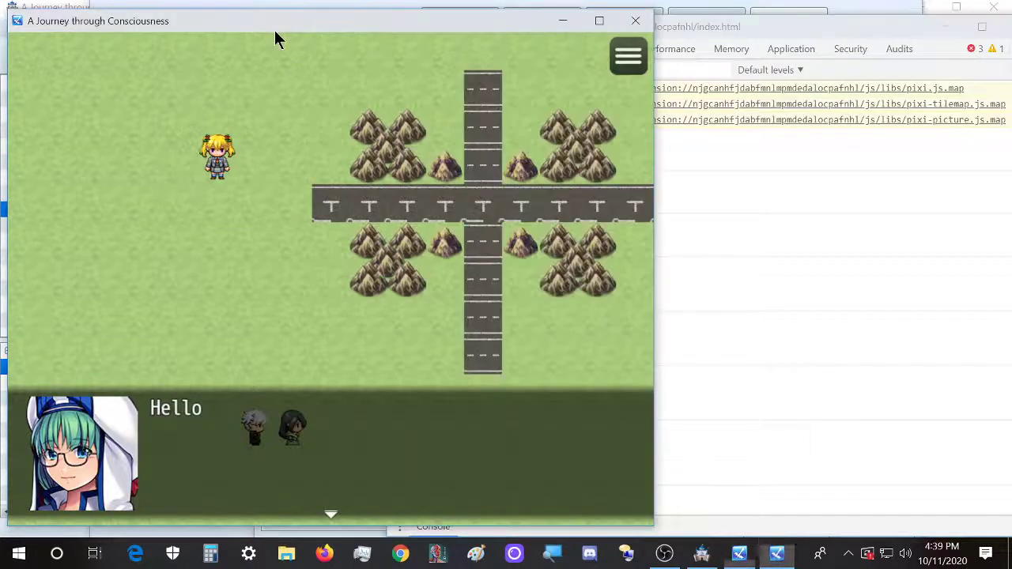
pyautogui.click(377, 414)
pyautogui.click(289, 312)
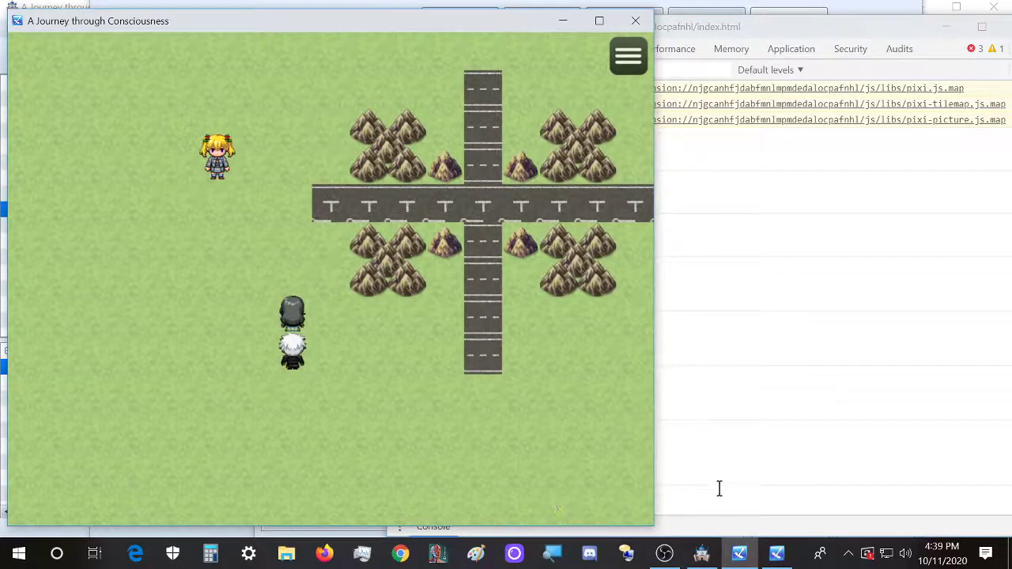
pyautogui.click(718, 485)
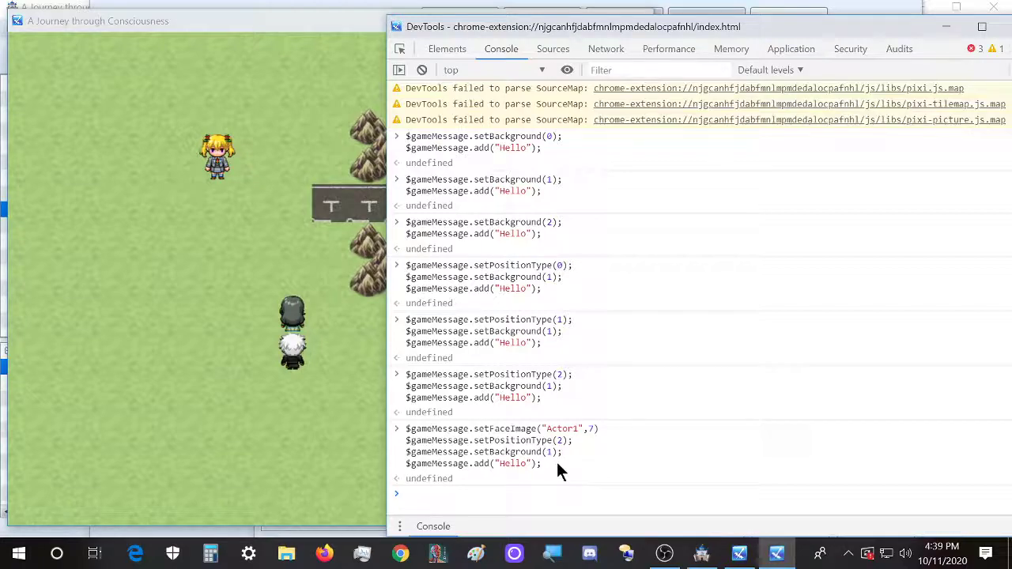
pyautogui.moveTo(557, 465); pyautogui.dragTo(406, 434)
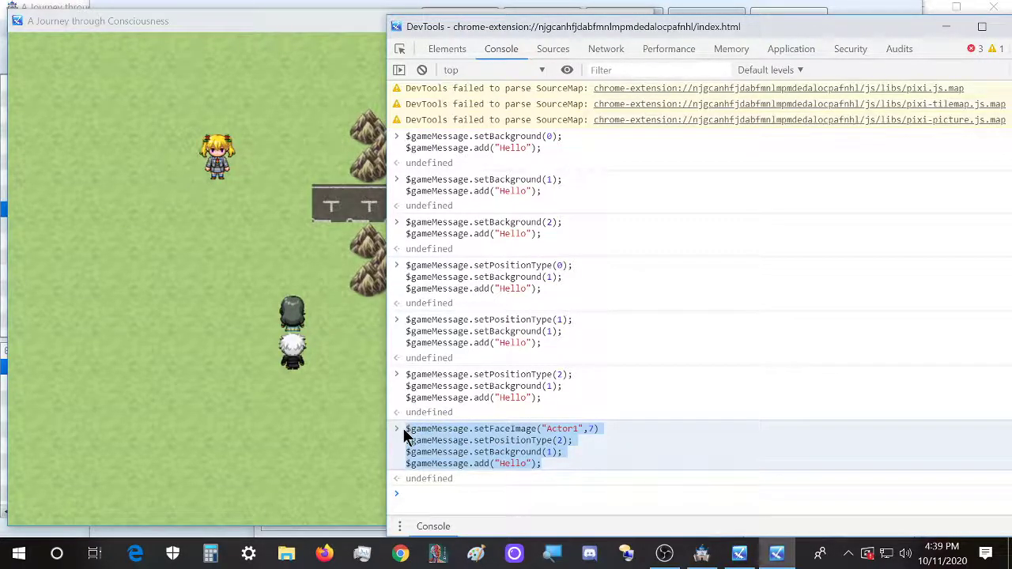
# Step: Paste the four-line command, duplicate its add("Hello") line, run it and view the game
pyautogui.click(431, 490)
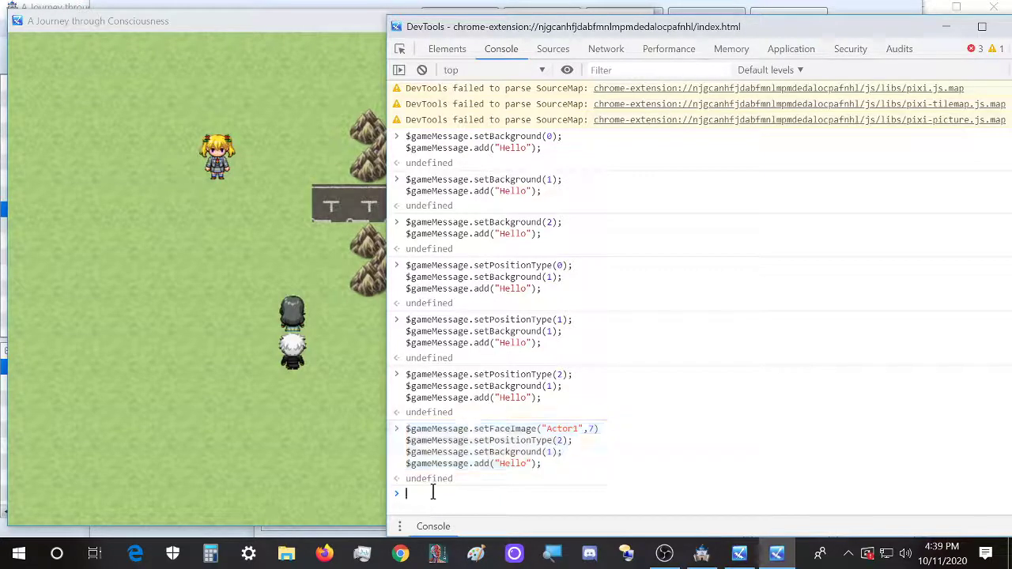
pyautogui.hotkey('ctrl', 'v')
pyautogui.moveTo(557, 493); pyautogui.dragTo(406, 493)
pyautogui.click(550, 494)
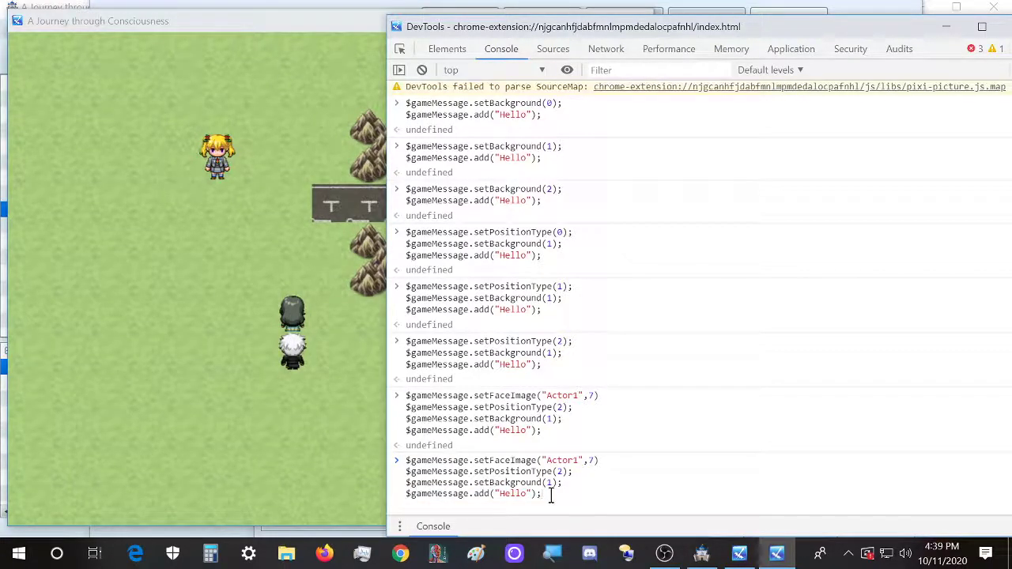
pyautogui.hotkey('ctrl', 'v')
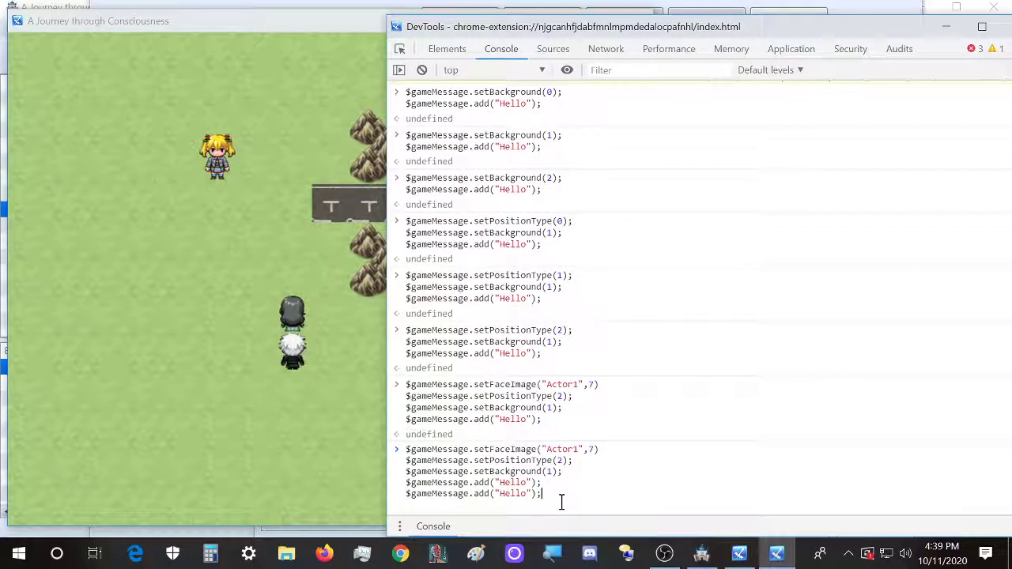
pyautogui.press('Return')
pyautogui.click(287, 23)
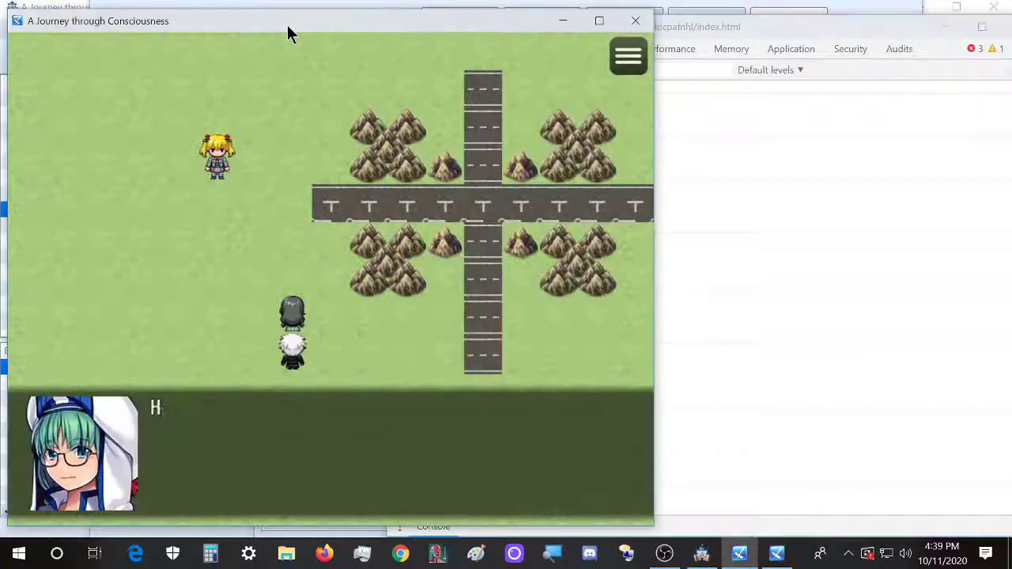
pyautogui.click(699, 475)
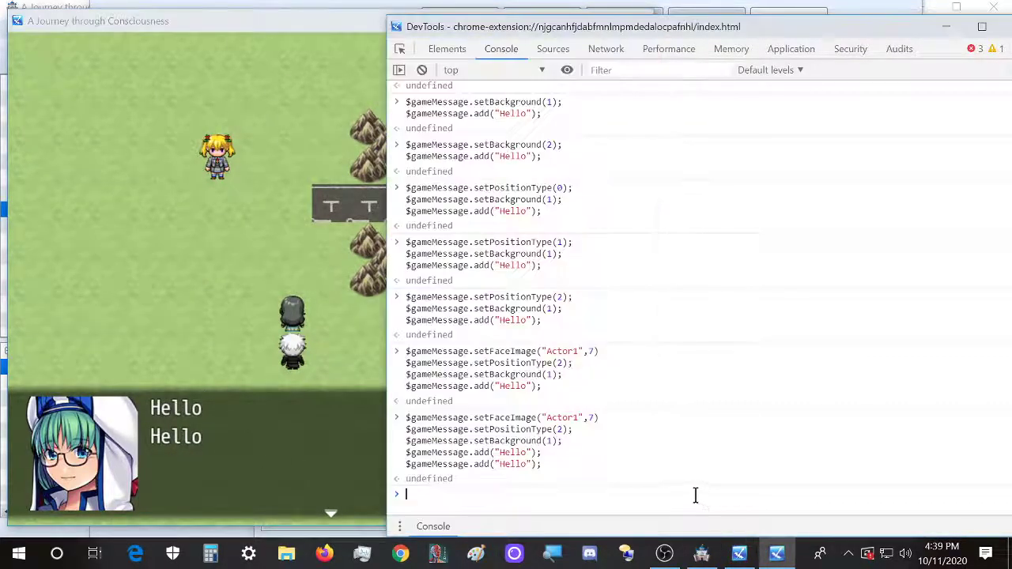
# Step: Paste an add("Hello") line at the console prompt and select the word Hello for editing
pyautogui.click(499, 454)
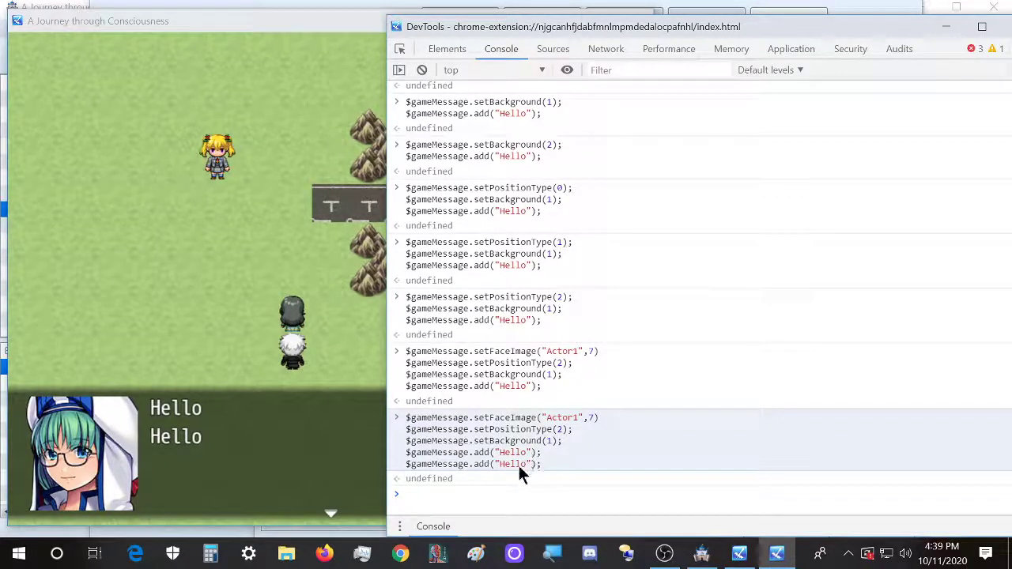
pyautogui.click(495, 495)
pyautogui.hotkey('ctrl', 'v')
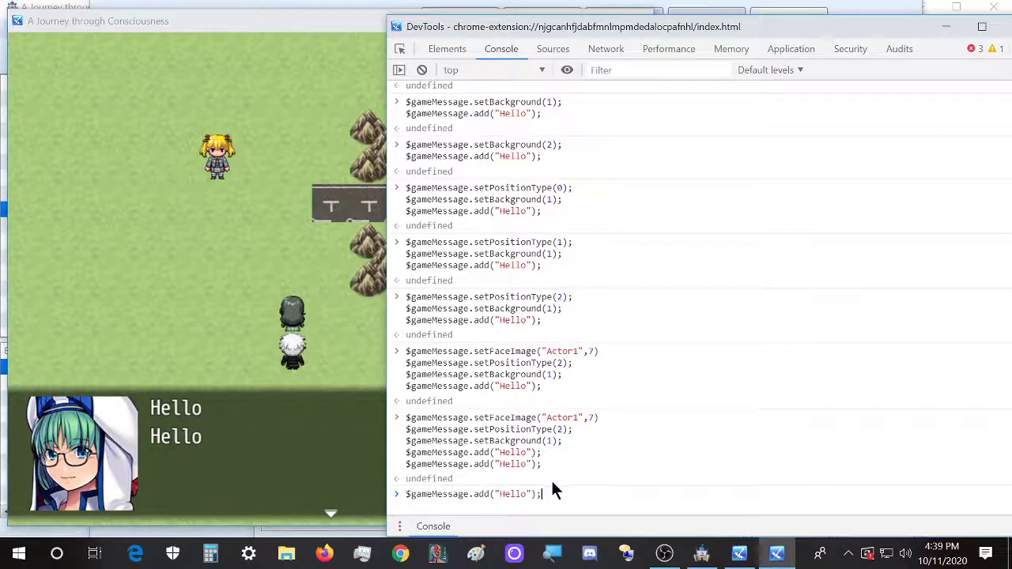
pyautogui.doubleClick(514, 494)
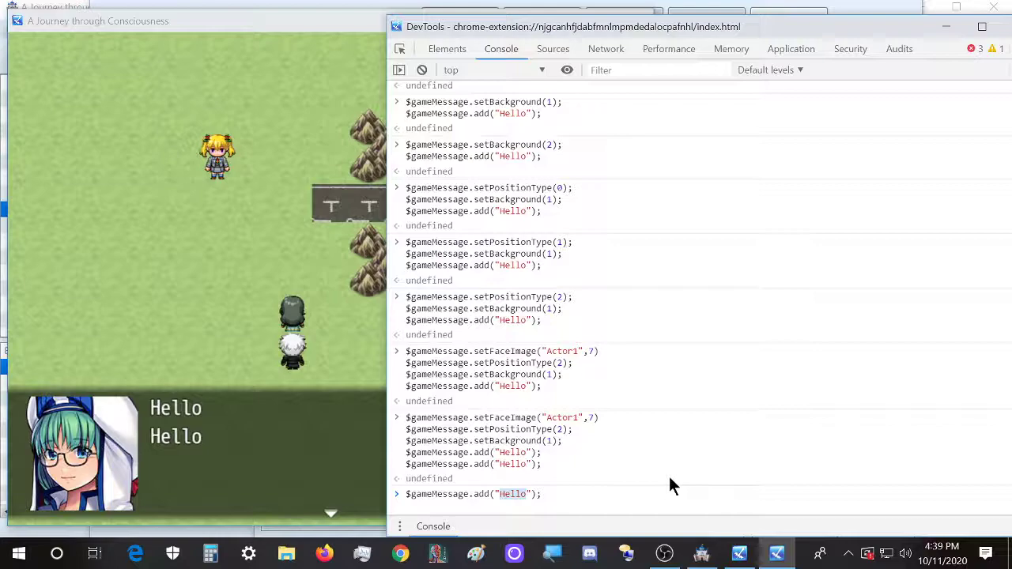
# Step: Edit the message line to add("Hello \"Sir\", how are you?")
pyautogui.press('Right')
pyautogui.write('\\"Sirz')
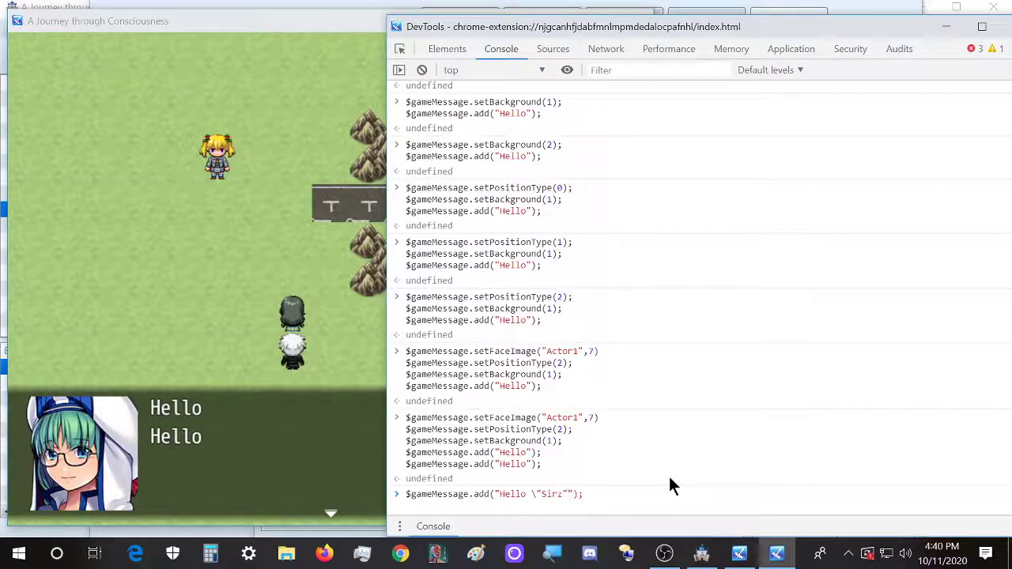
pyautogui.press('BackSpace')
pyautogui.write('\\", how are you?')
# Step: Put the face, position and background lines before the message line and check the game window
pyautogui.moveTo(565, 439); pyautogui.dragTo(393, 423)
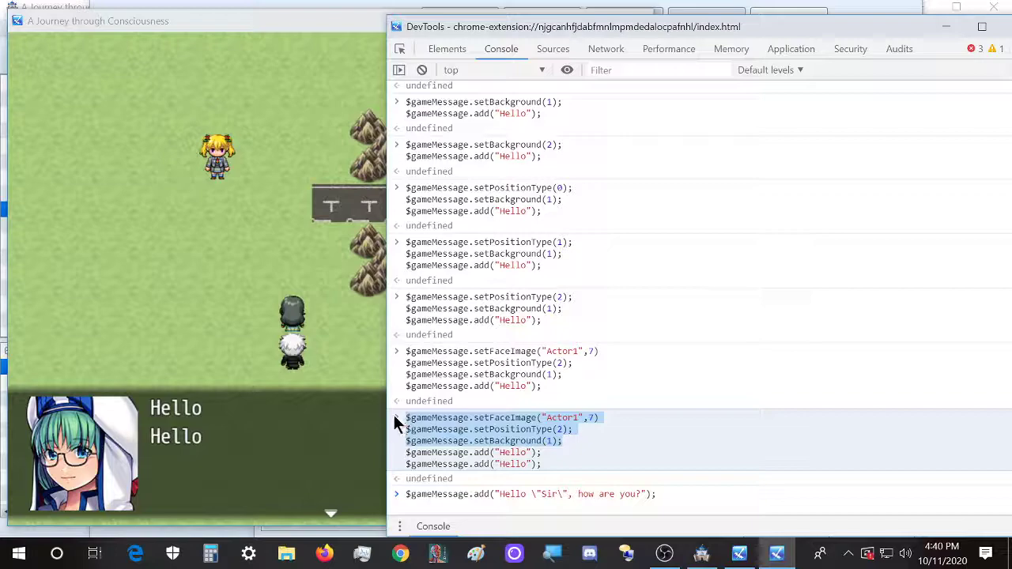
pyautogui.hotkey('ctrl', 'c')
pyautogui.click(406, 494)
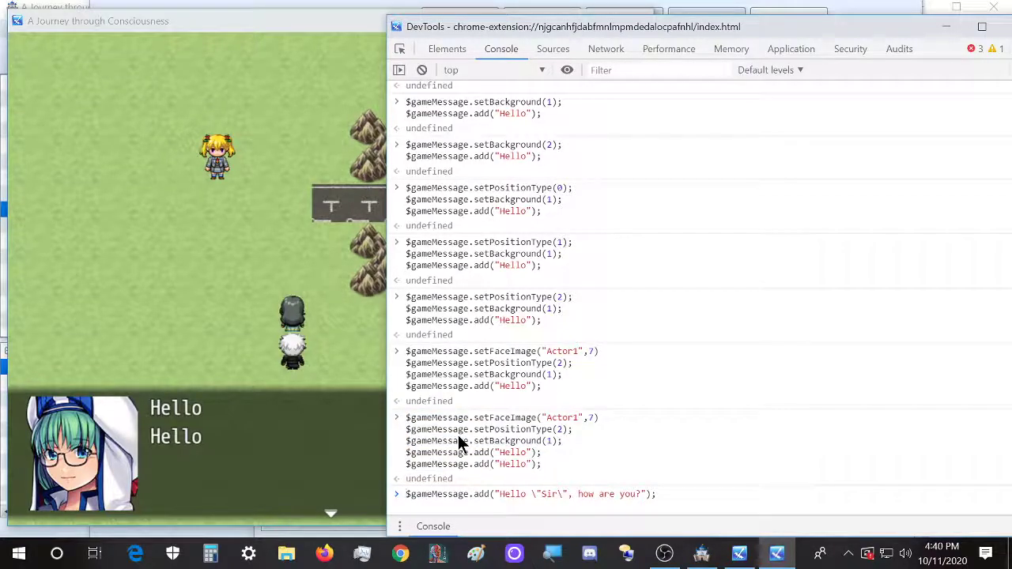
pyautogui.hotkey('ctrl', 'v')
pyautogui.hotkey('shift', 'Return')
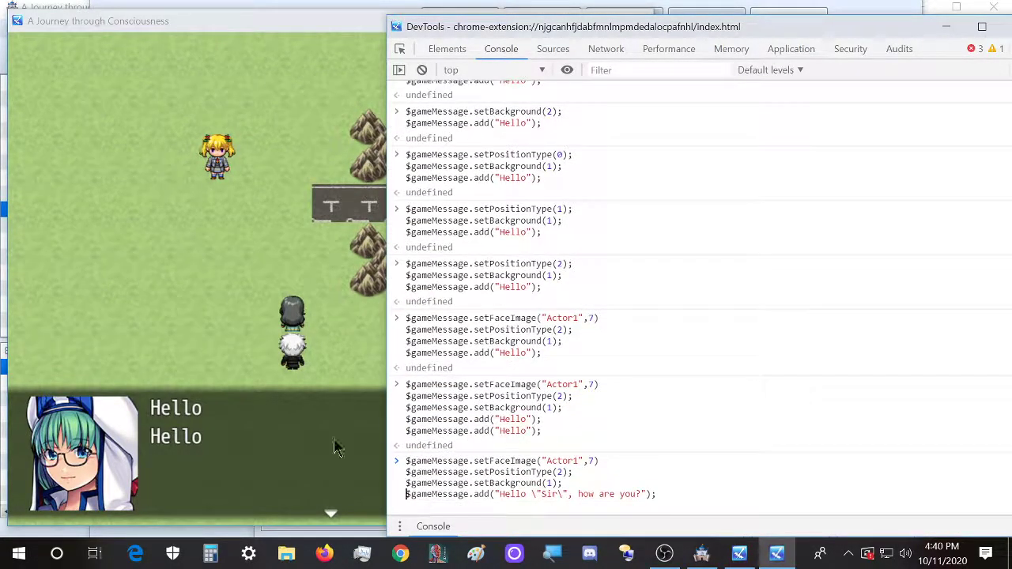
pyautogui.click(288, 449)
pyautogui.click(777, 554)
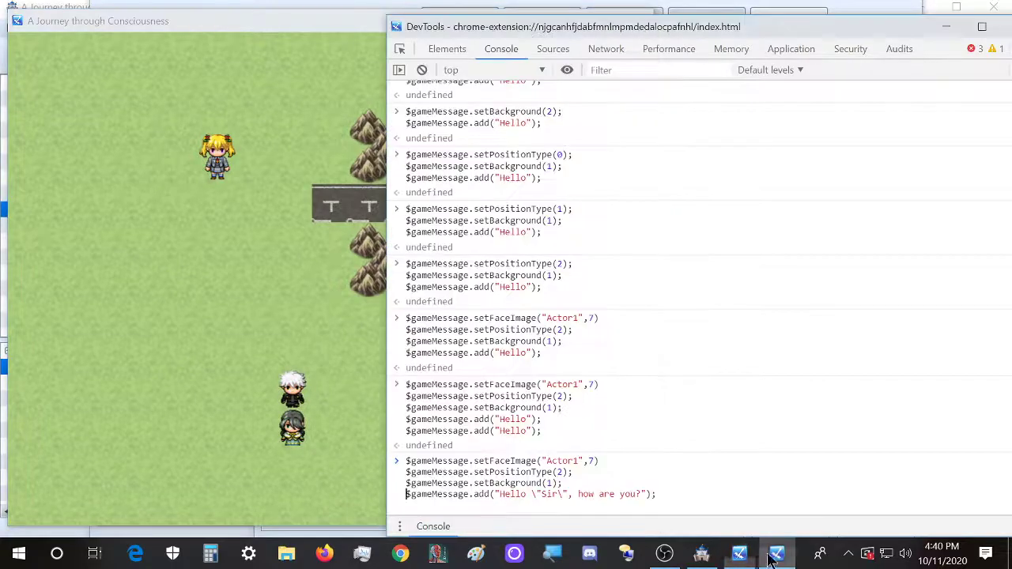
pyautogui.click(621, 494)
pyautogui.click(274, 22)
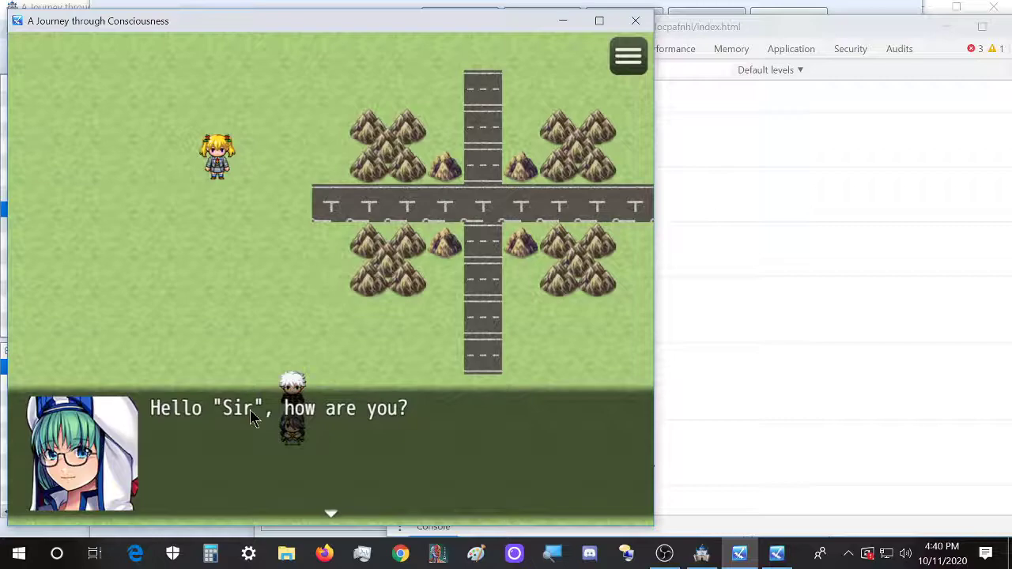
pyautogui.click(721, 510)
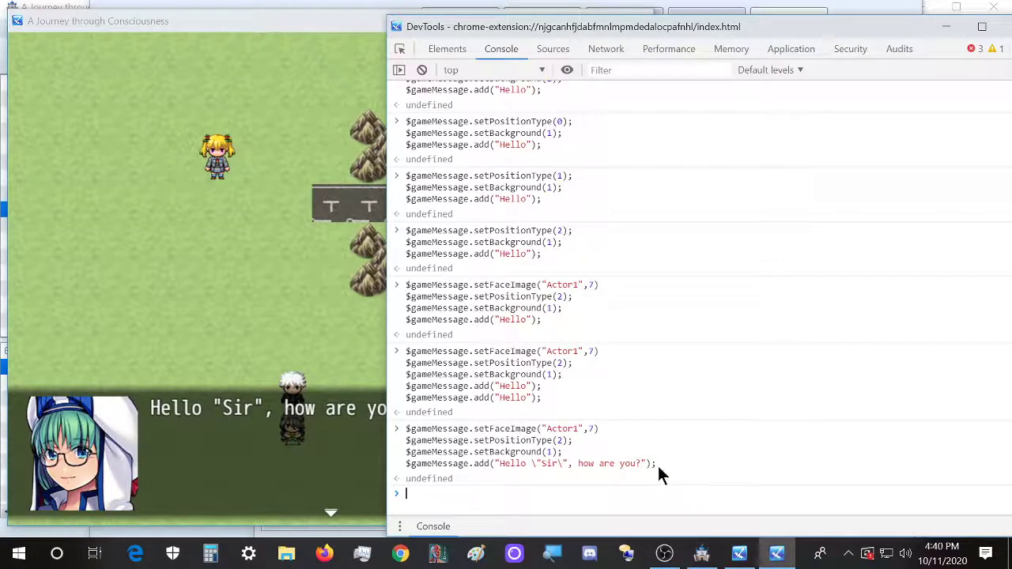
# Step: Rerun the four-line command with the backslashes around Sir removed, producing a syntax error
pyautogui.moveTo(658, 466); pyautogui.dragTo(402, 430)
pyautogui.click(427, 496)
pyautogui.click(309, 454)
pyautogui.click(655, 508)
pyautogui.hotkey('ctrl', 'v')
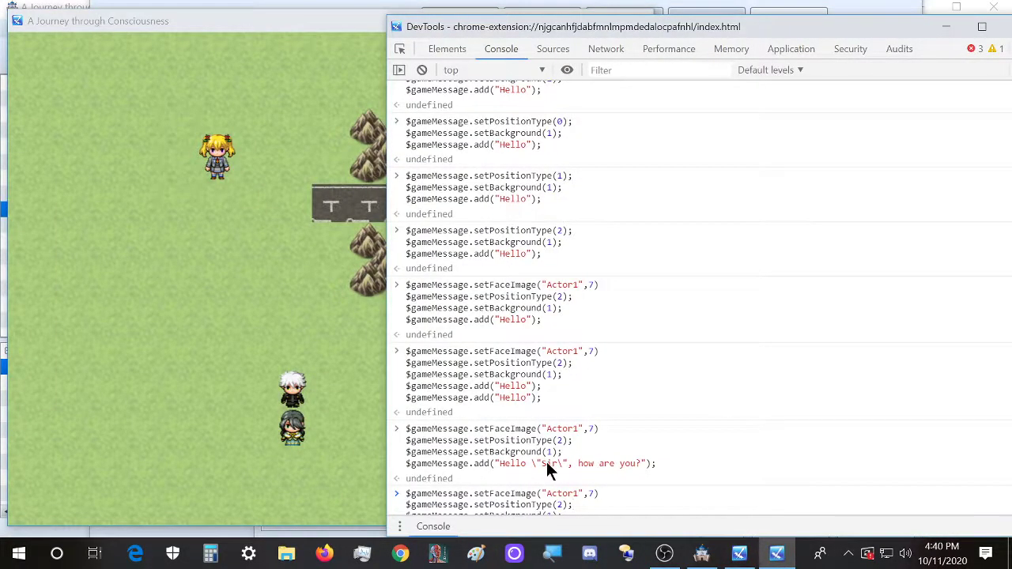
pyautogui.scroll(-1, 585, 464)
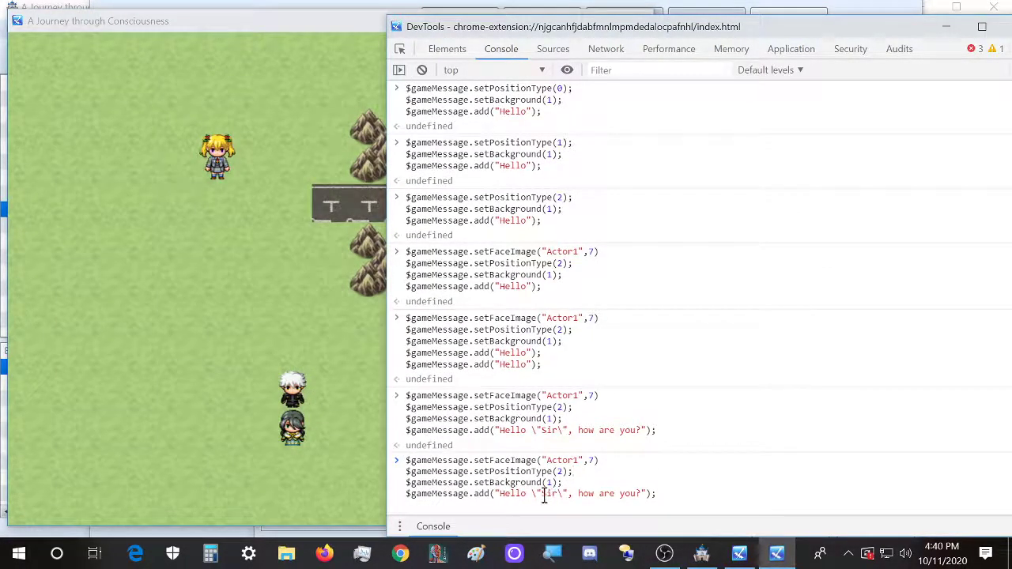
pyautogui.click(537, 494)
pyautogui.press('BackSpace')
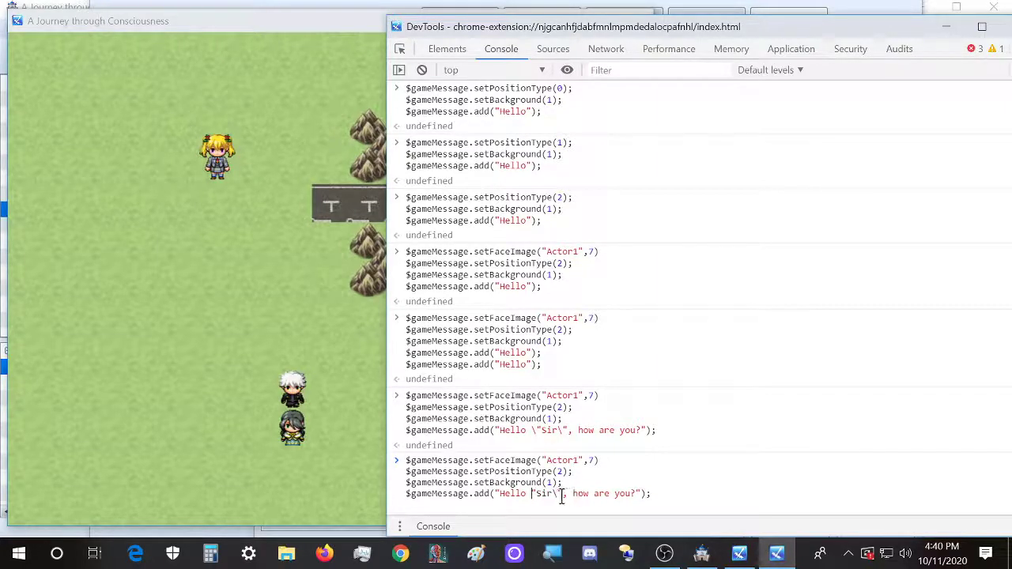
pyautogui.click(560, 494)
pyautogui.press('BackSpace')
pyautogui.press('Return')
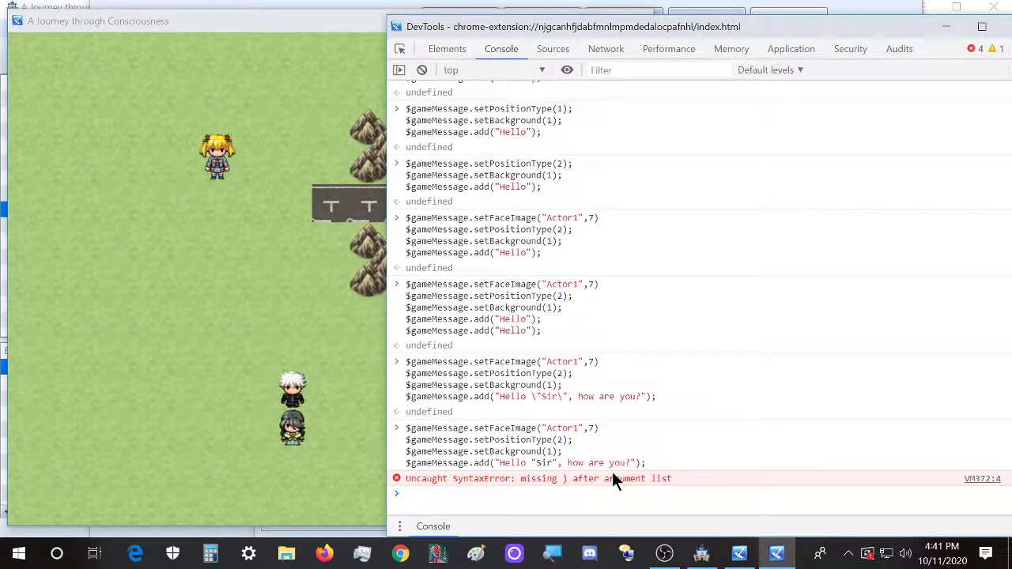
# Step: Recall the escaped-quote command, alter the backslashes around Sir, and run it again
pyautogui.press('Up')
pyautogui.press('Up')
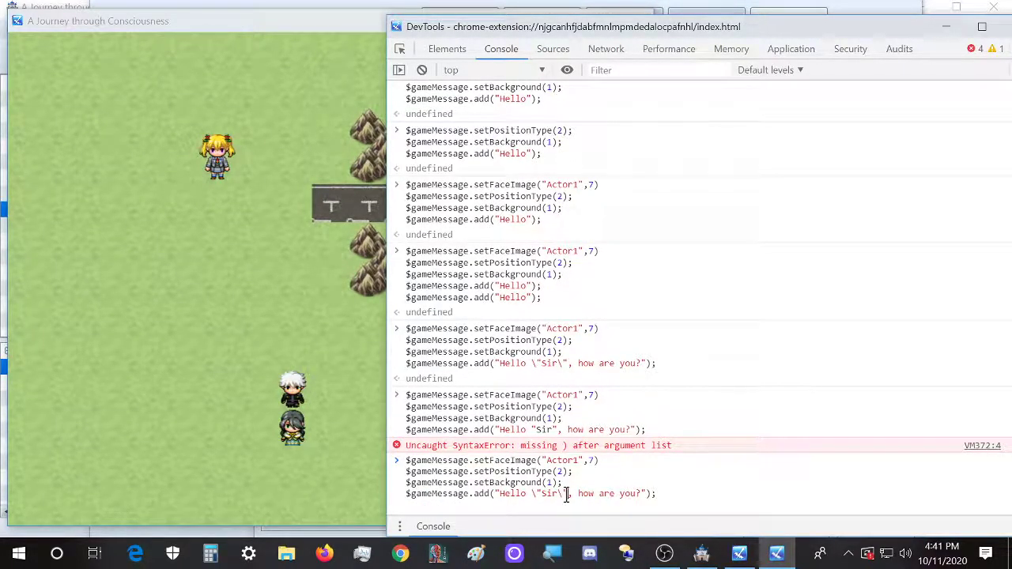
pyautogui.click(564, 494)
pyautogui.press('BackSpace')
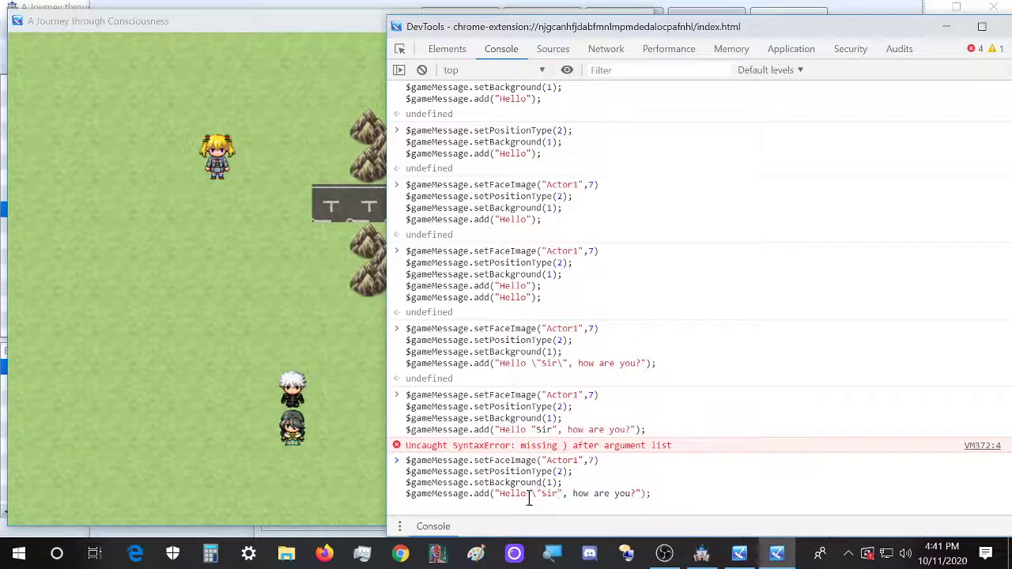
pyautogui.click(537, 493)
pyautogui.press('BackSpace')
pyautogui.write('\\')
pyautogui.press('Return')
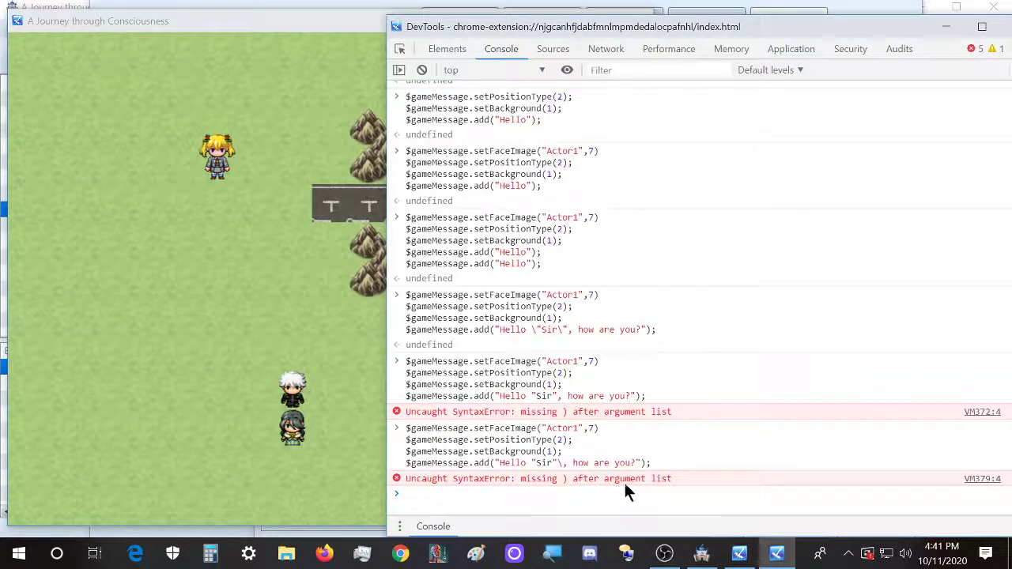
# Step: Copy the earlier working four-line command and place the caret at the console prompt
pyautogui.click(536, 464)
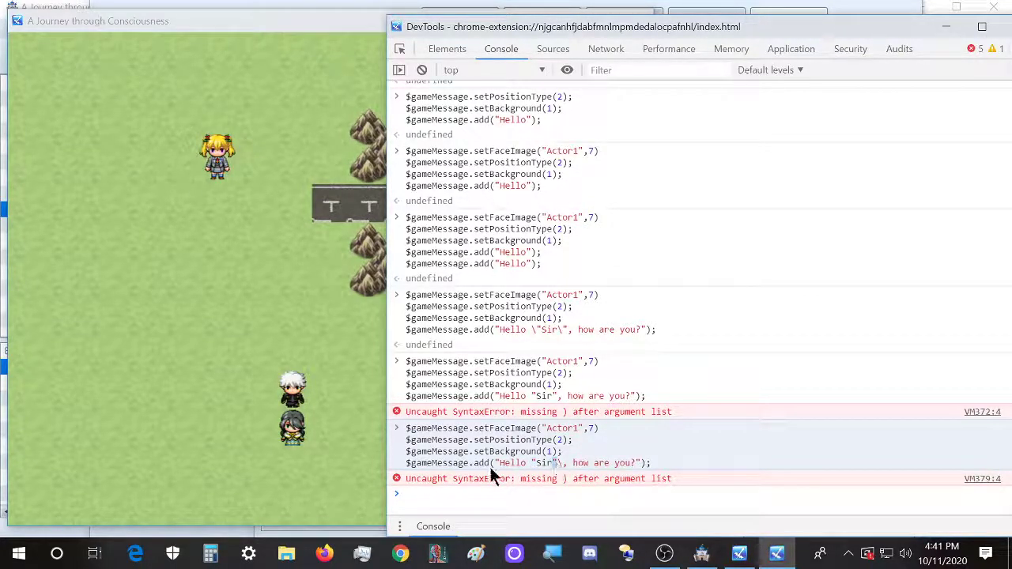
pyautogui.moveTo(500, 464); pyautogui.dragTo(629, 475)
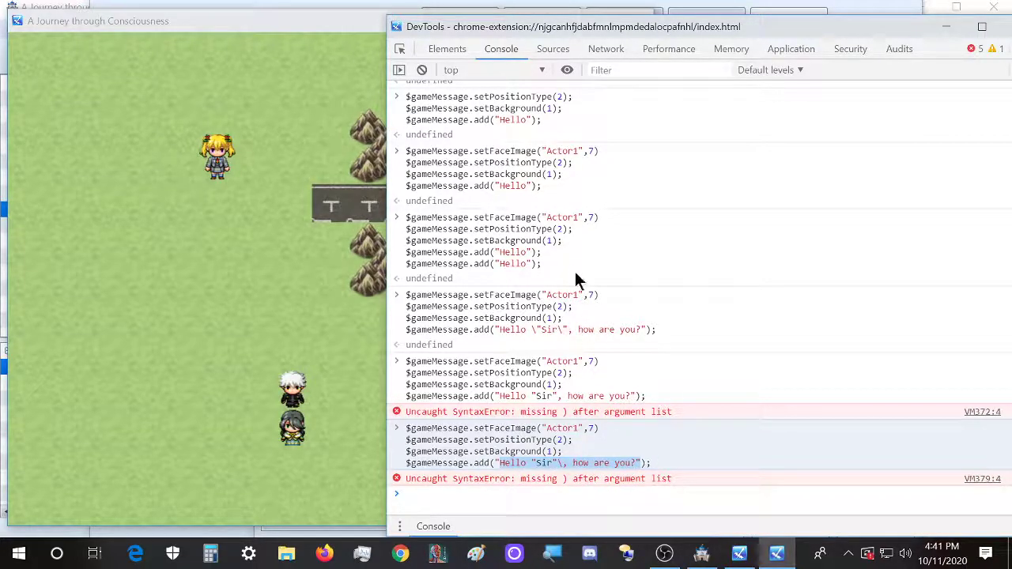
pyautogui.click(670, 332)
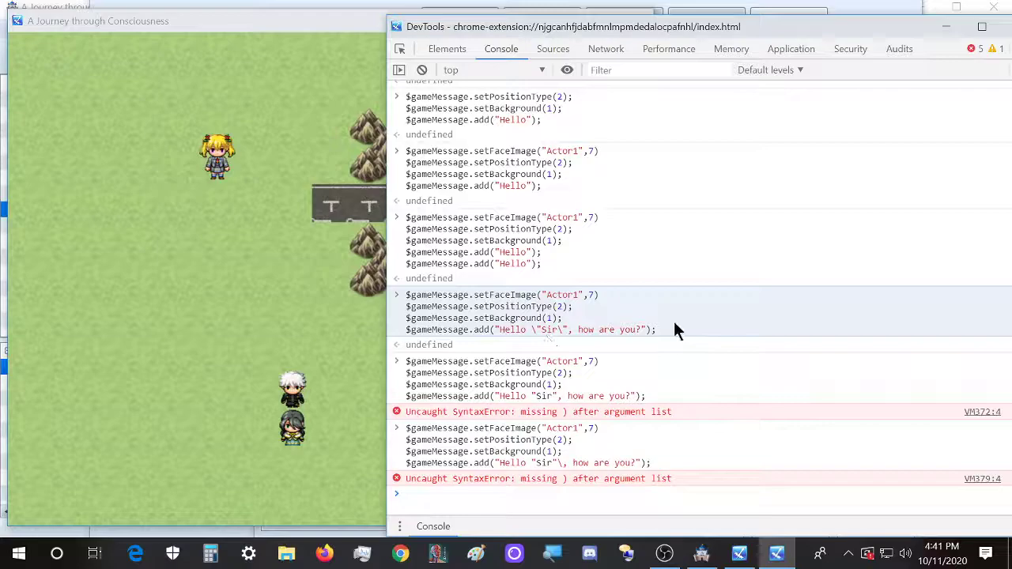
pyautogui.moveTo(673, 330); pyautogui.dragTo(405, 296)
pyautogui.hotkey('ctrl', 'c')
pyautogui.click(475, 495)
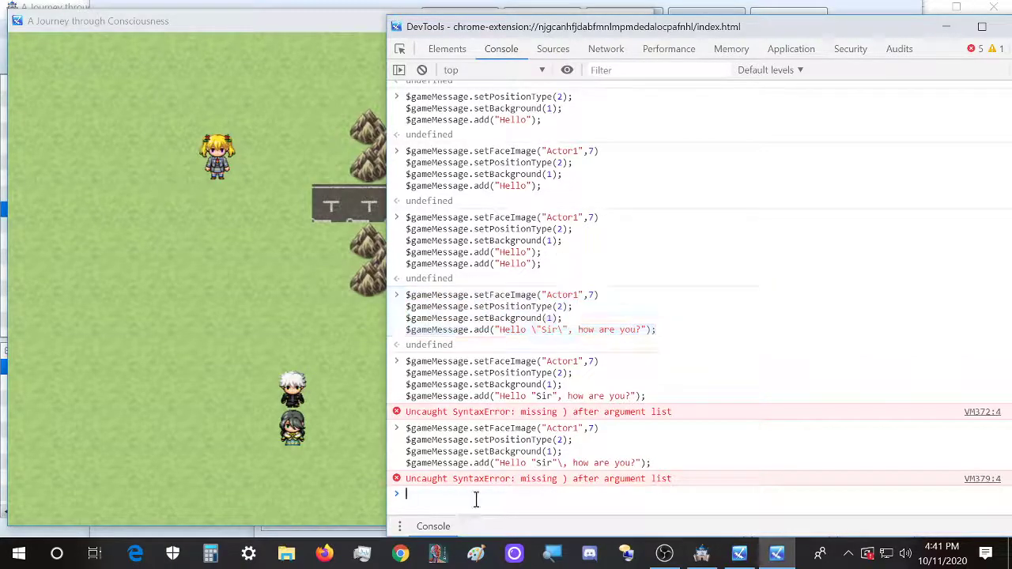
# Step: Run the pasted working command and view its Hello "Sir" message in the game
pyautogui.hotkey('ctrl', 'v')
pyautogui.press('Return')
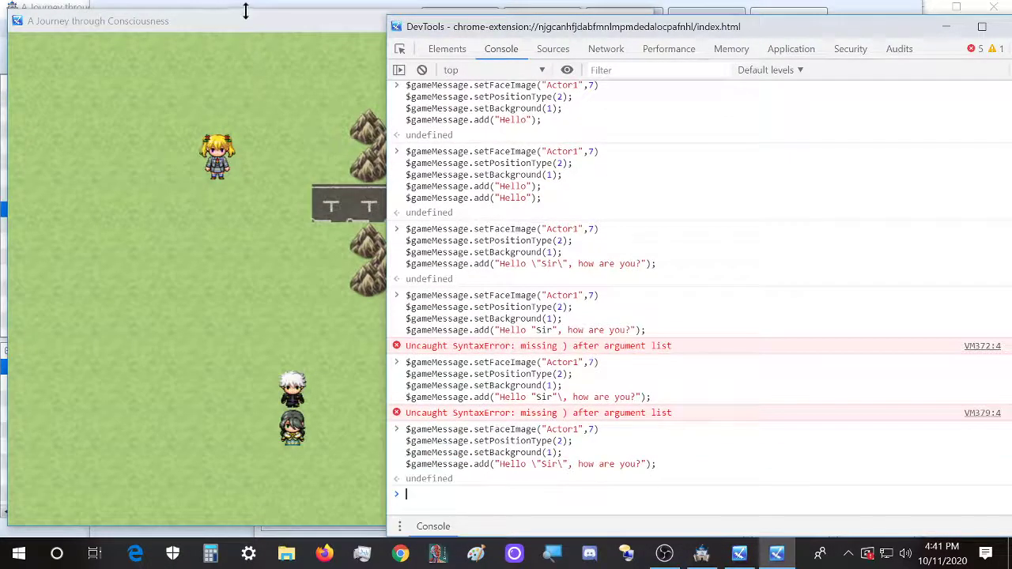
pyautogui.click(251, 36)
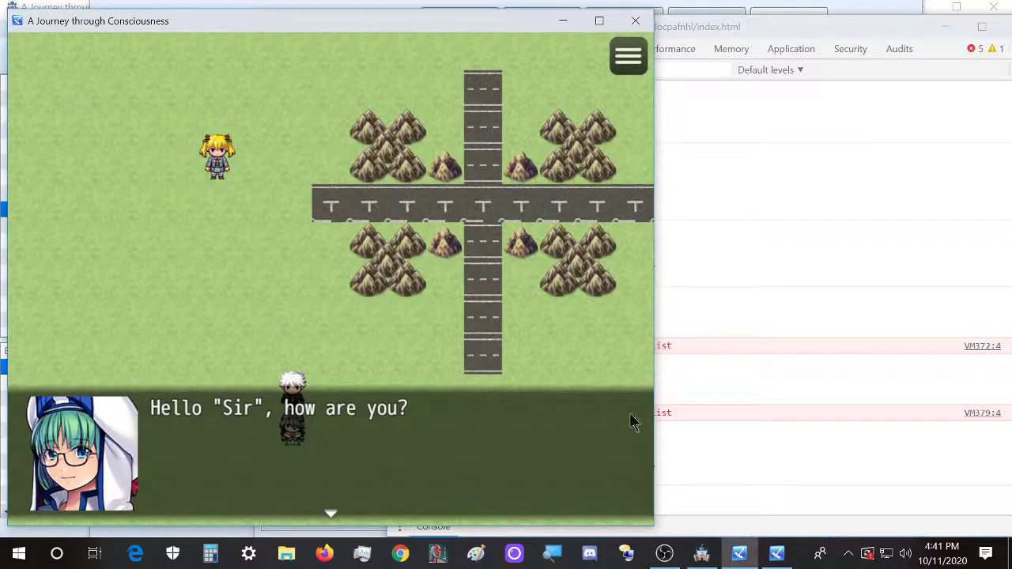
pyautogui.click(727, 511)
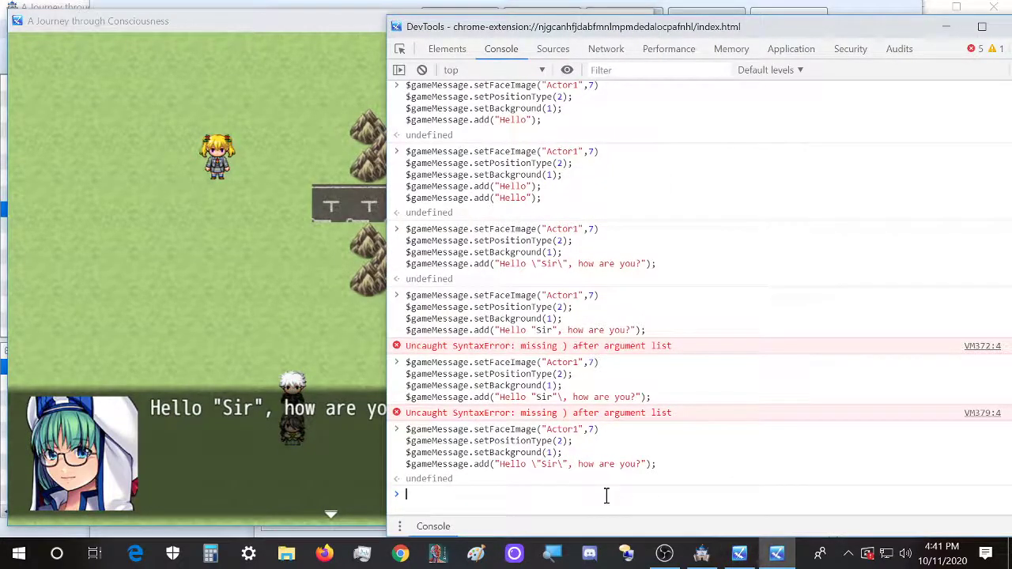
# Step: Recall the command, add three more Hello "Sir", how are you? lines, run it and watch the game
pyautogui.press('Up')
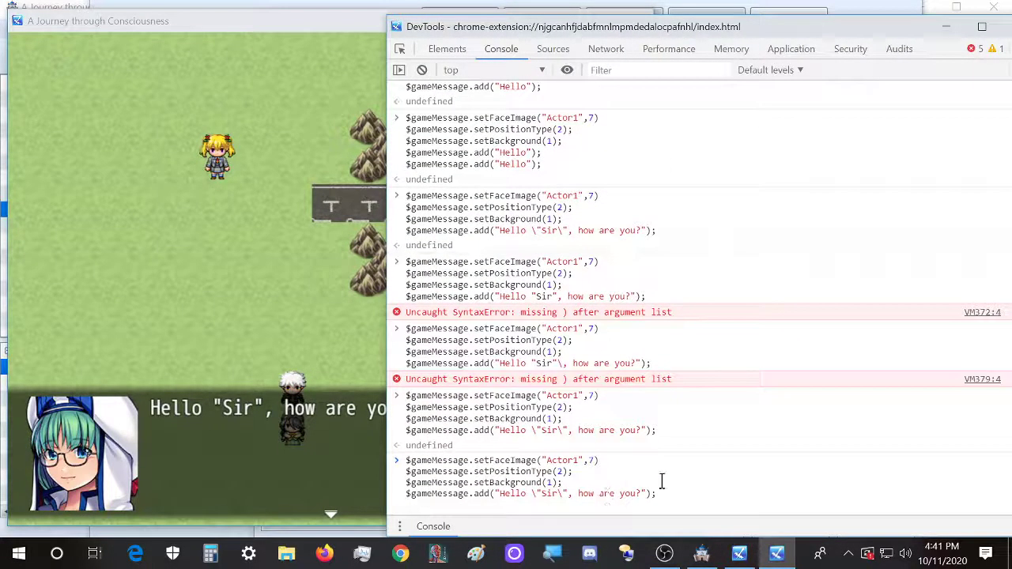
pyautogui.moveTo(661, 493); pyautogui.dragTo(403, 494)
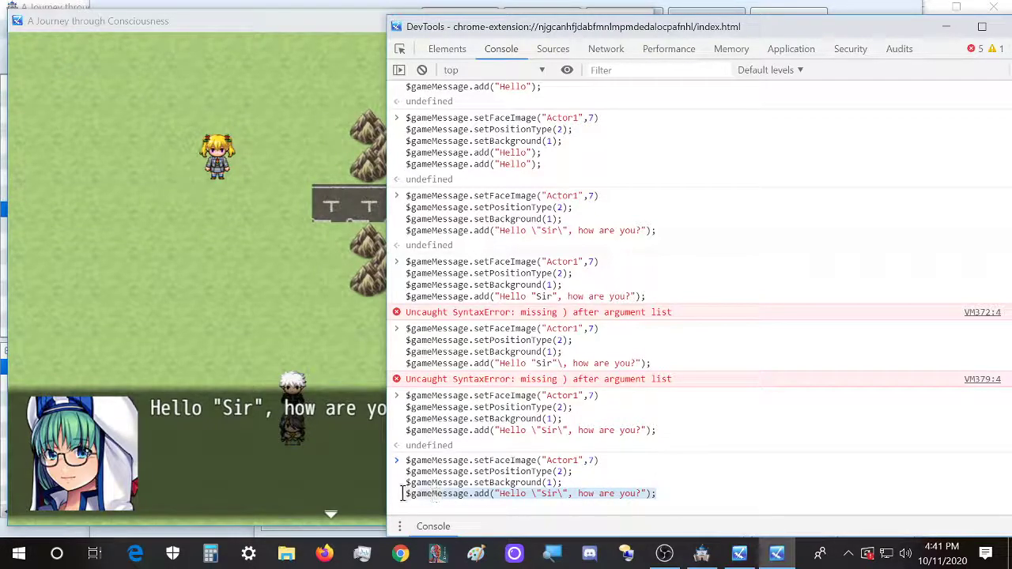
pyautogui.click(685, 492)
pyautogui.hotkey('shift', 'Return')
pyautogui.hotkey('ctrl', 'v')
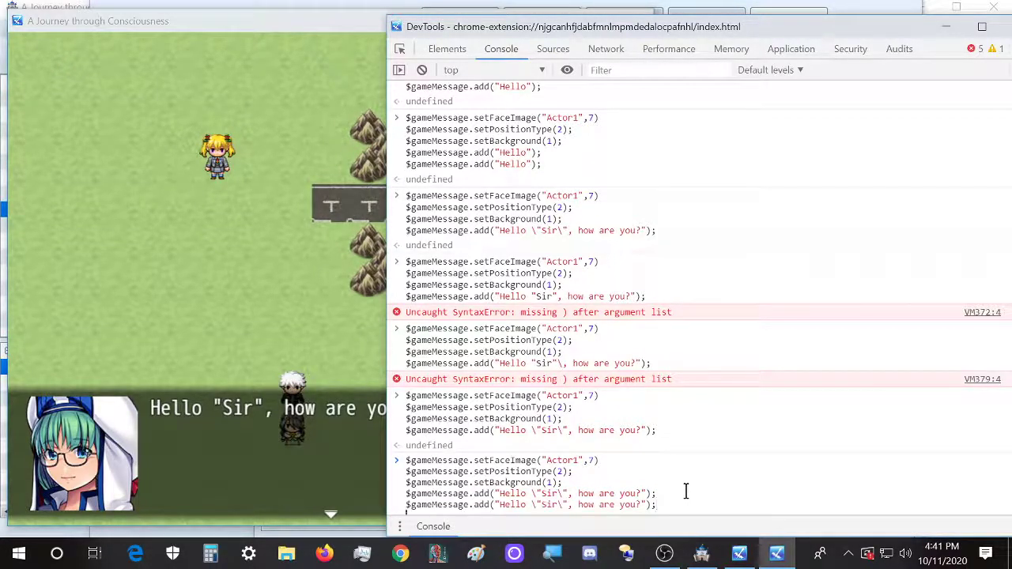
pyautogui.hotkey('ctrl', 'v')
pyautogui.hotkey('shift', 'Return')
pyautogui.hotkey('ctrl', 'v')
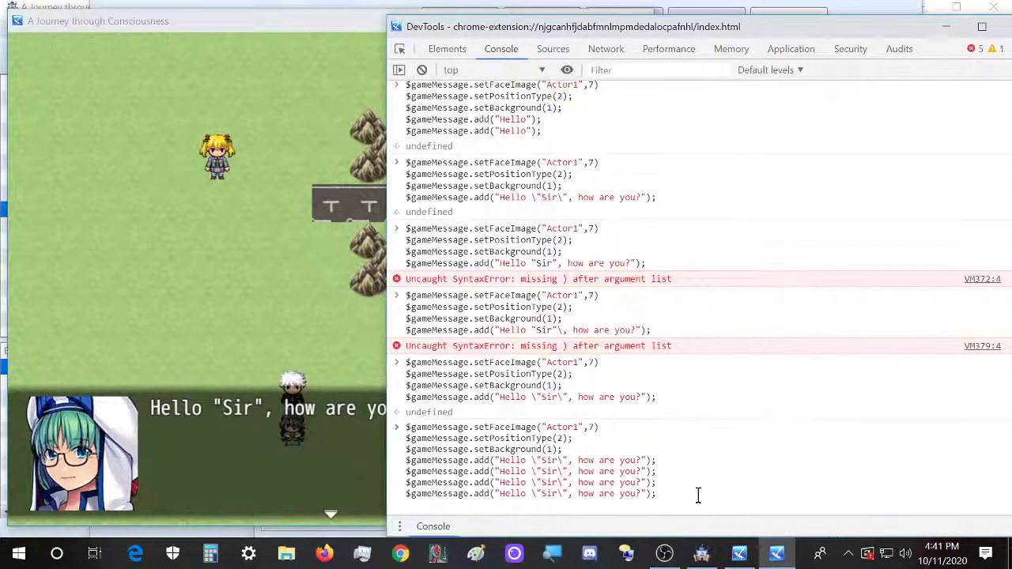
pyautogui.click(327, 440)
pyautogui.click(725, 492)
pyautogui.press('Return')
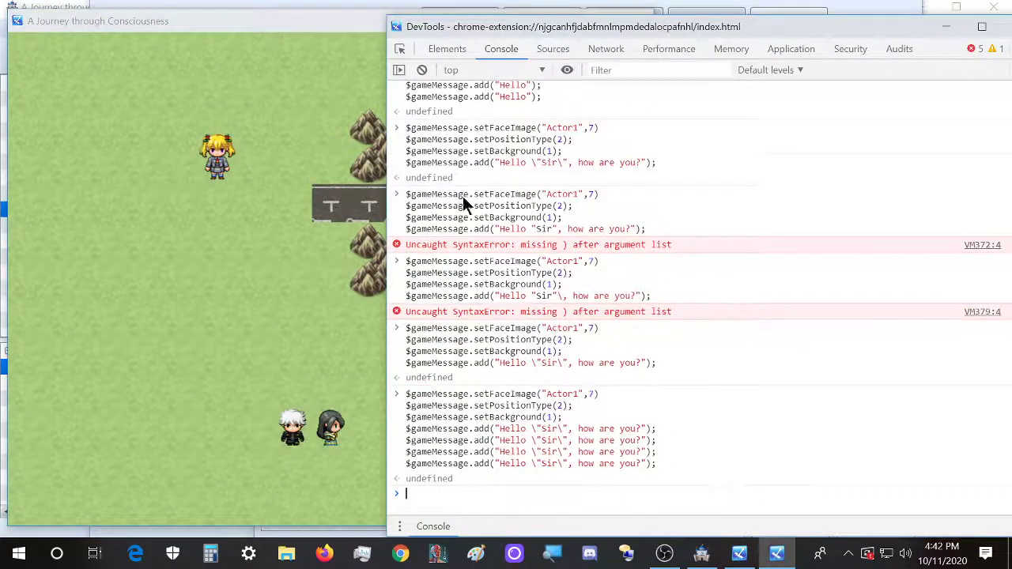
pyautogui.click(345, 24)
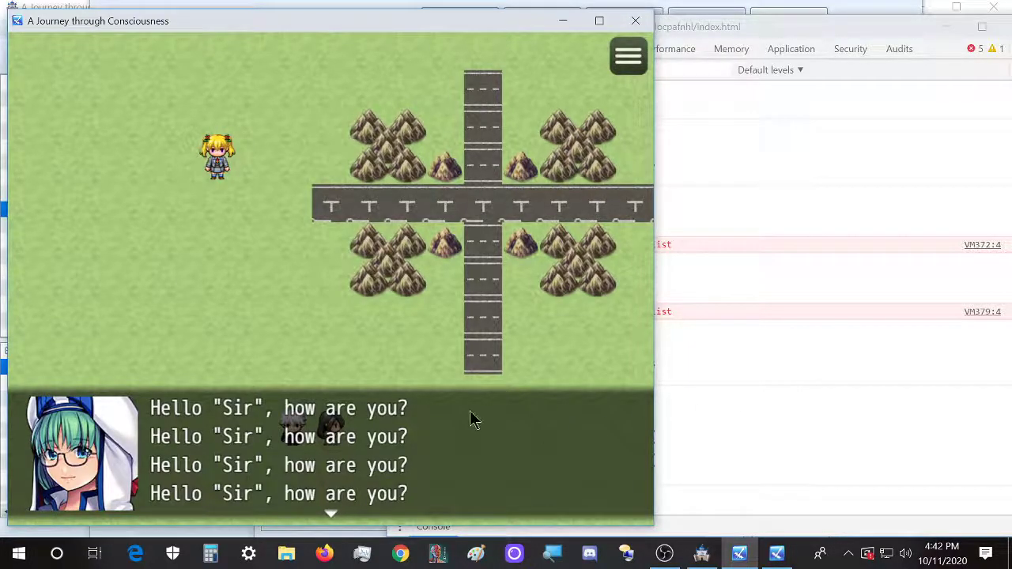
pyautogui.click(708, 511)
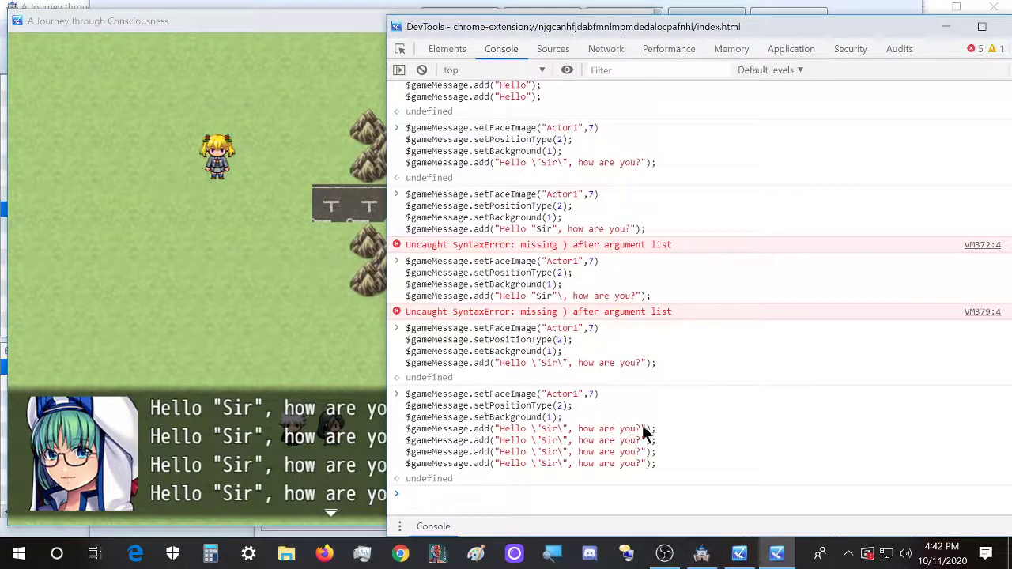
pyautogui.click(673, 419)
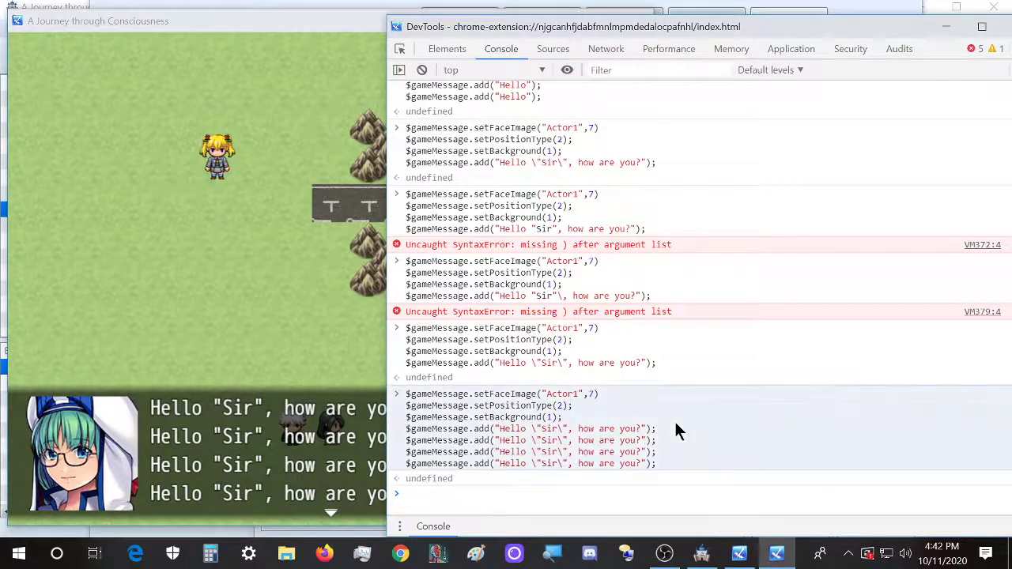
# Step: Copy the full last four-line command from setFaceImage down into the console prompt
pyautogui.click(628, 500)
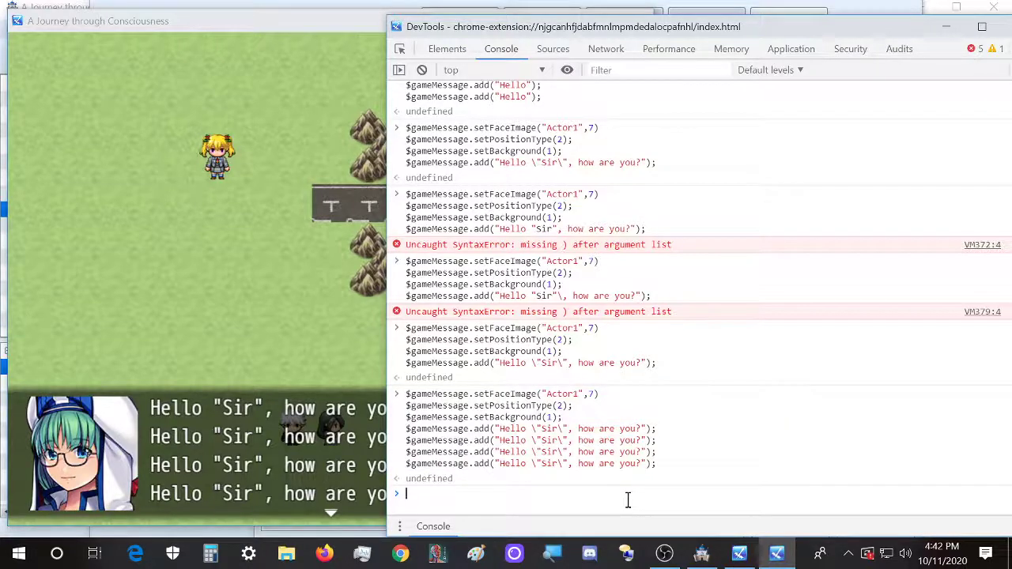
pyautogui.hotkey('ctrl', 'v')
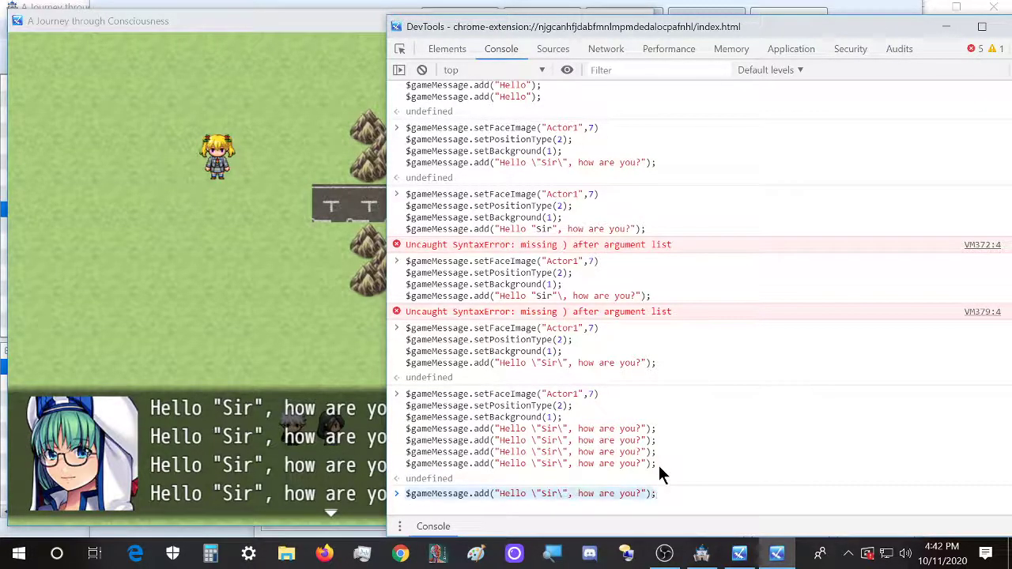
pyautogui.hotkey('ctrl', 'z')
pyautogui.moveTo(656, 464); pyautogui.dragTo(409, 393)
pyautogui.click(464, 492)
pyautogui.hotkey('ctrl', 'v')
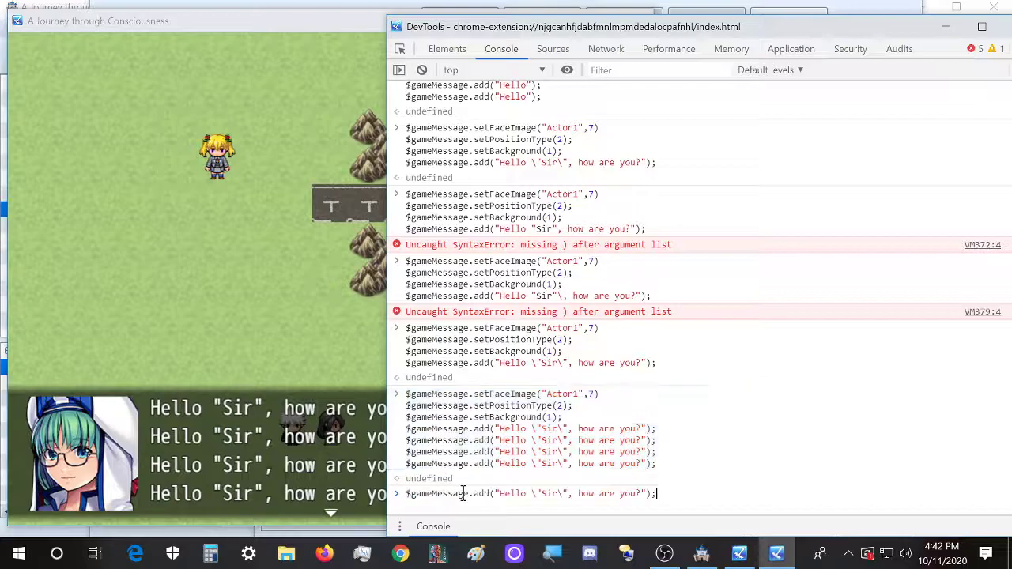
pyautogui.hotkey('ctrl', 'z')
pyautogui.moveTo(668, 466); pyautogui.dragTo(408, 395)
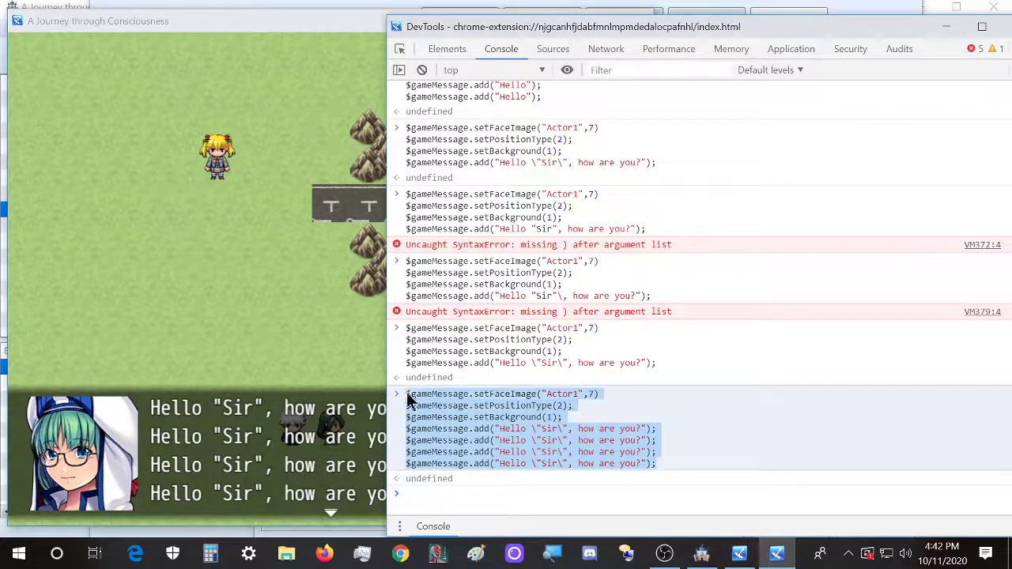
pyautogui.click(436, 497)
pyautogui.hotkey('ctrl', 'v')
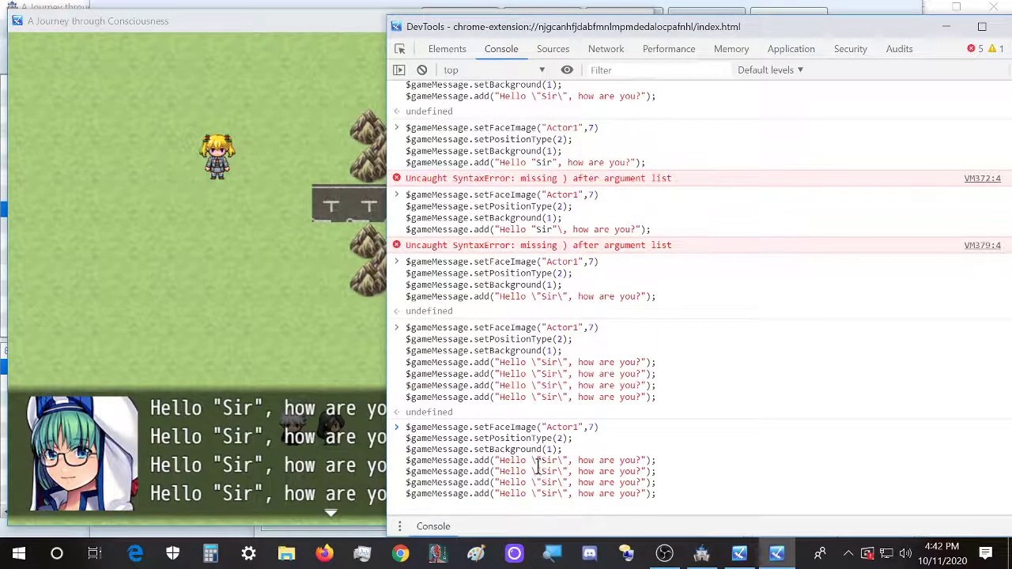
# Step: Wrap Sir in the first add line with \c[20] before and \c[0] after
pyautogui.click(532, 460)
pyautogui.press('Right')
pyautogui.press('Right')
pyautogui.write('\\c[')
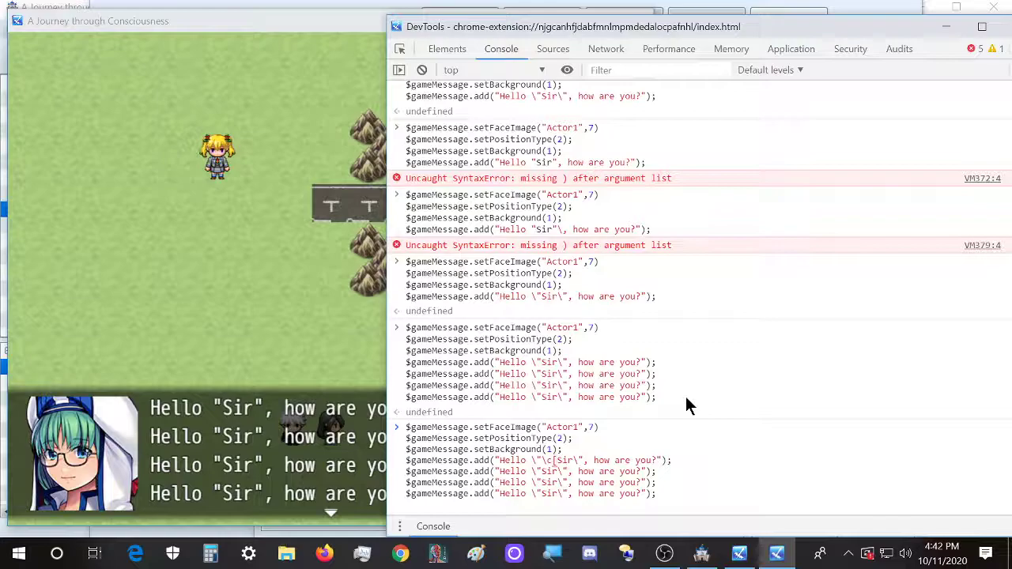
pyautogui.write('20]')
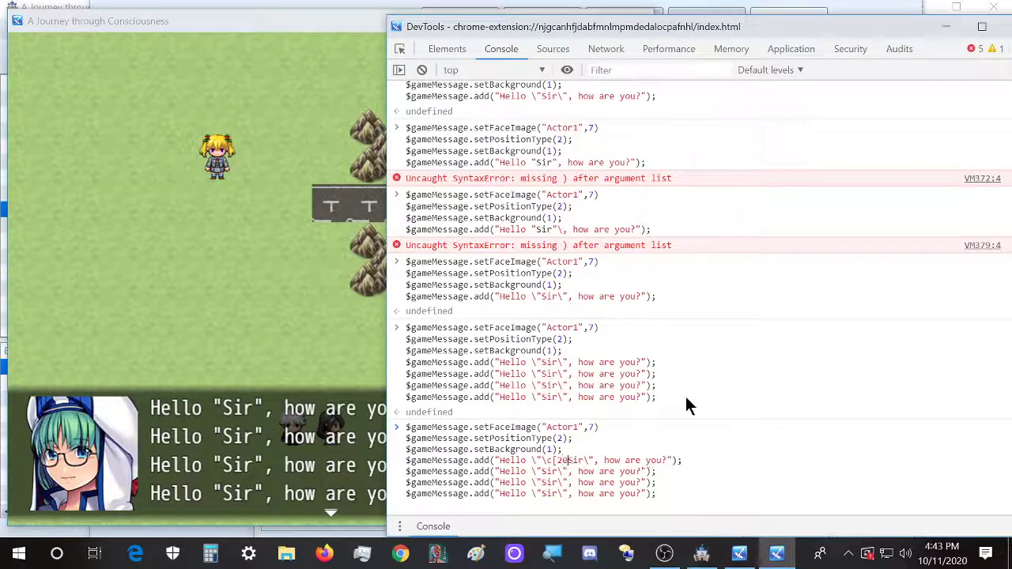
pyautogui.press('Right')
pyautogui.press('Right')
pyautogui.press('Right')
pyautogui.press('Right')
pyautogui.write('\\c[0]')
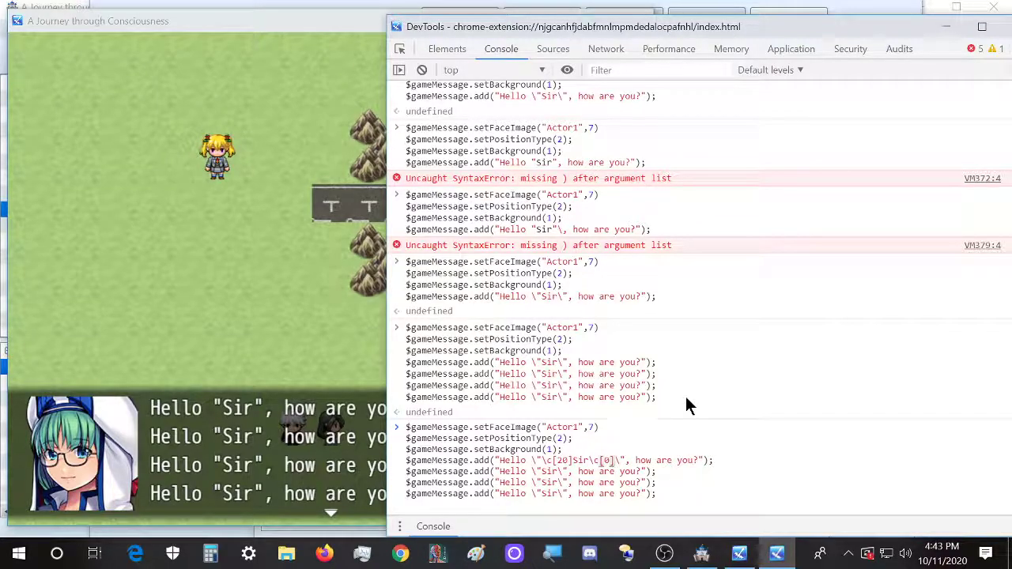
# Step: Dismiss the open messages and run the colour-coded message command, which prints c[20] literally
pyautogui.click(237, 423)
pyautogui.click(408, 465)
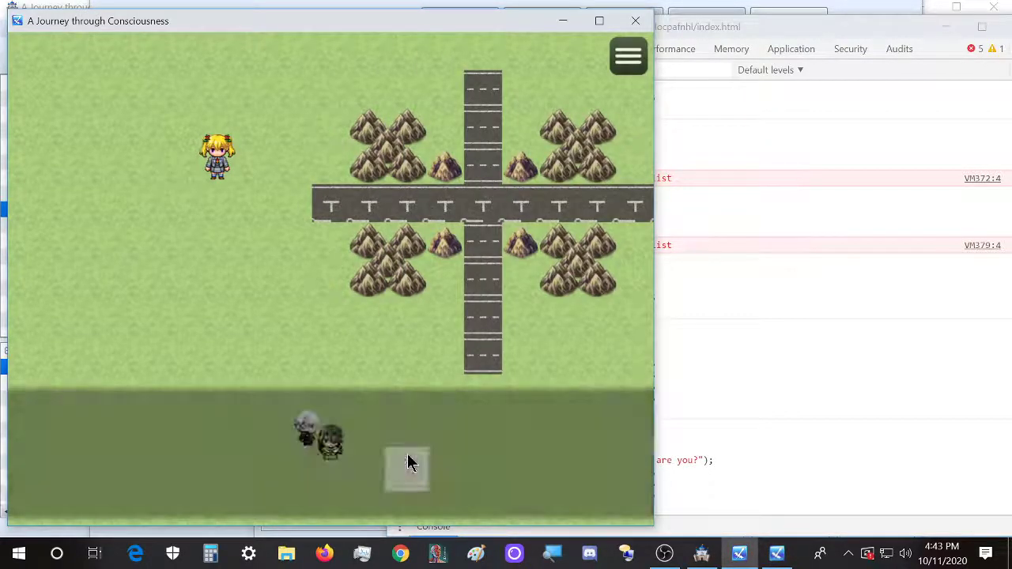
pyautogui.click(746, 490)
pyautogui.press('Return')
pyautogui.click(313, 37)
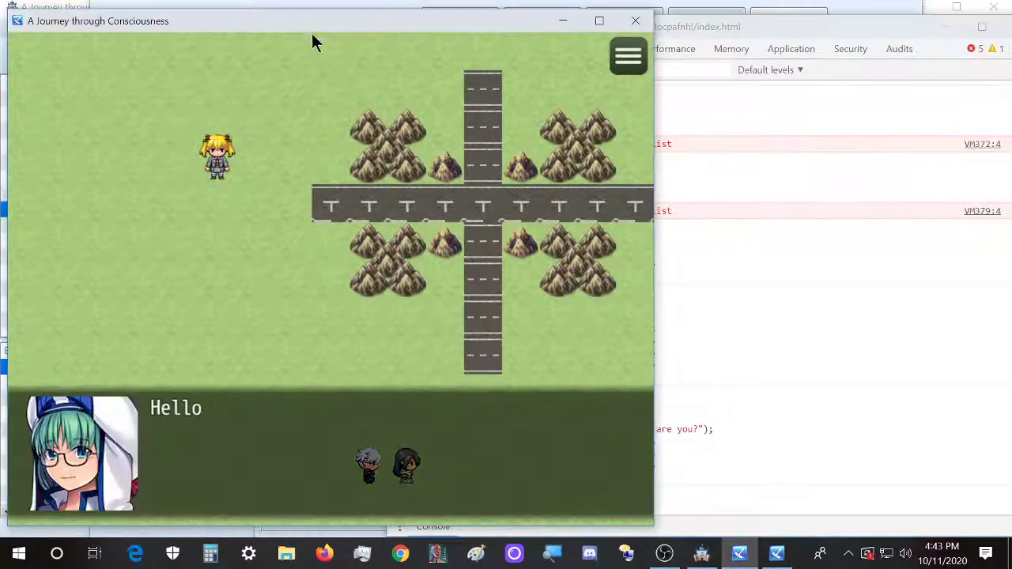
pyautogui.click(683, 496)
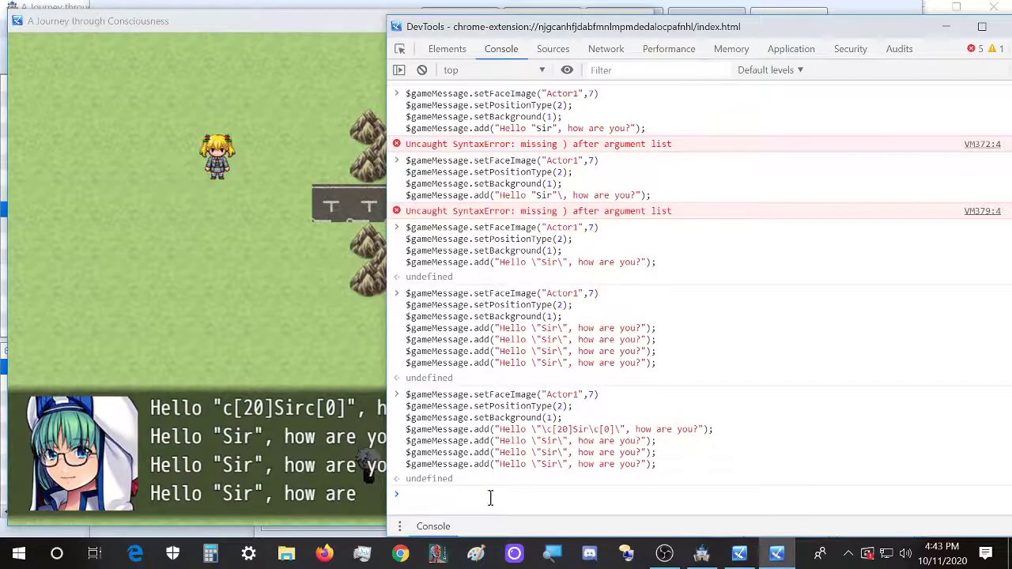
pyautogui.click(311, 423)
pyautogui.click(695, 496)
# Step: Copy the last message command and paste it back into the console prompt
pyautogui.moveTo(660, 464); pyautogui.dragTo(416, 398)
pyautogui.hotkey('ctrl', 'c')
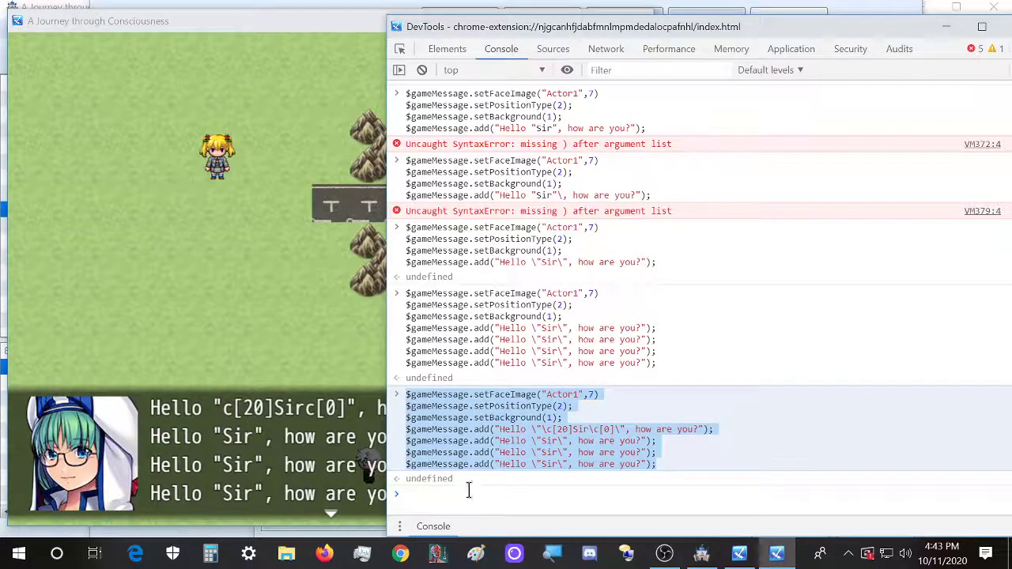
pyautogui.click(467, 495)
pyautogui.hotkey('ctrl', 'v')
pyautogui.click(358, 457)
pyautogui.click(707, 497)
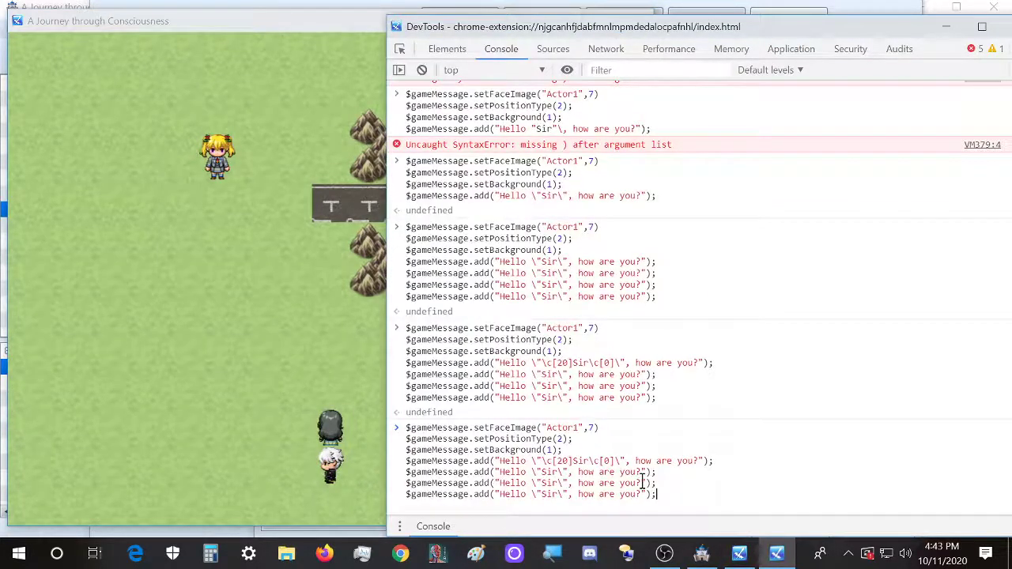
# Step: Edit the command around the \c[20] code and Sir, rerun it, and check the game
pyautogui.click(541, 461)
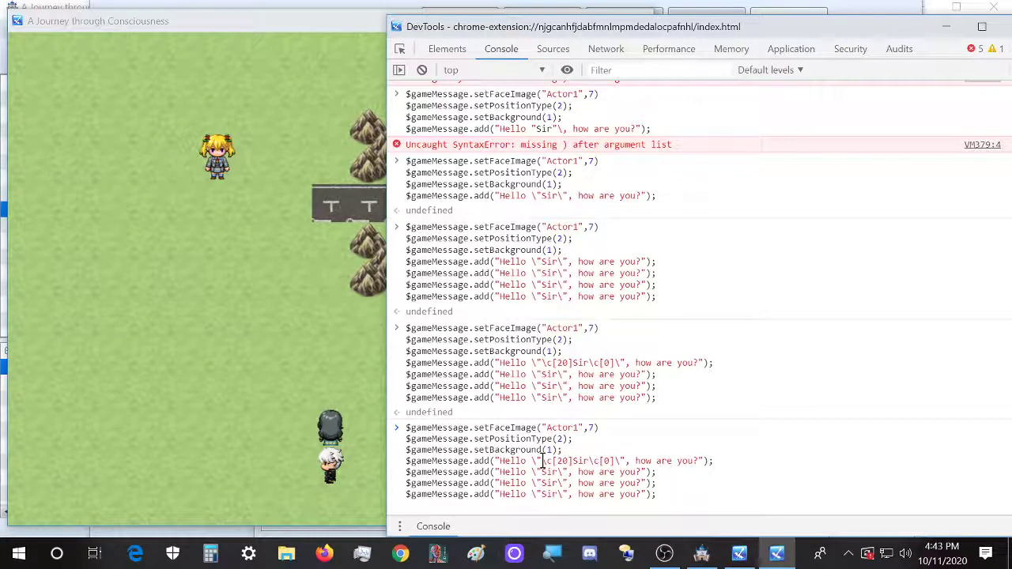
pyautogui.click(595, 461)
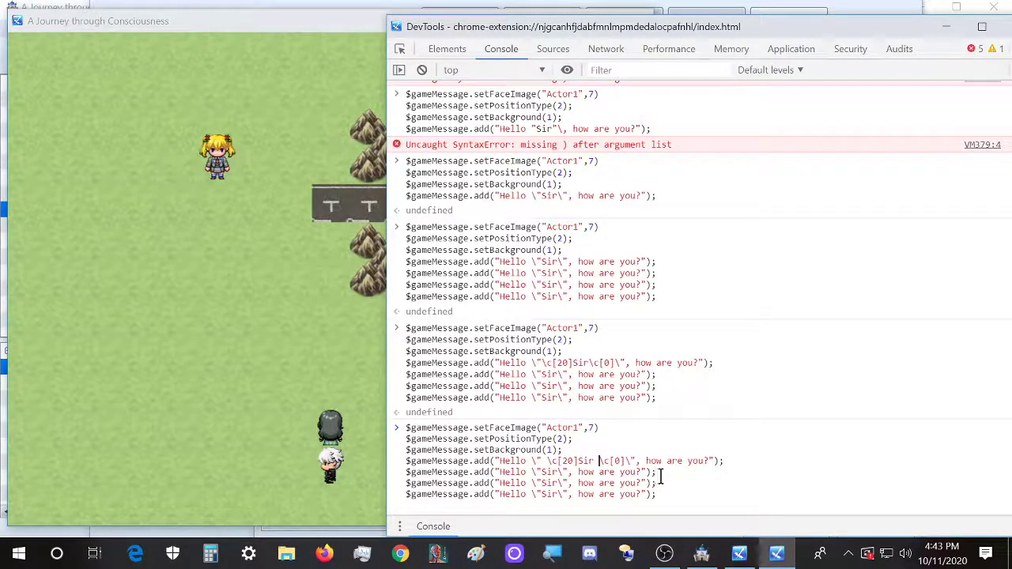
pyautogui.press('Return')
pyautogui.click(289, 26)
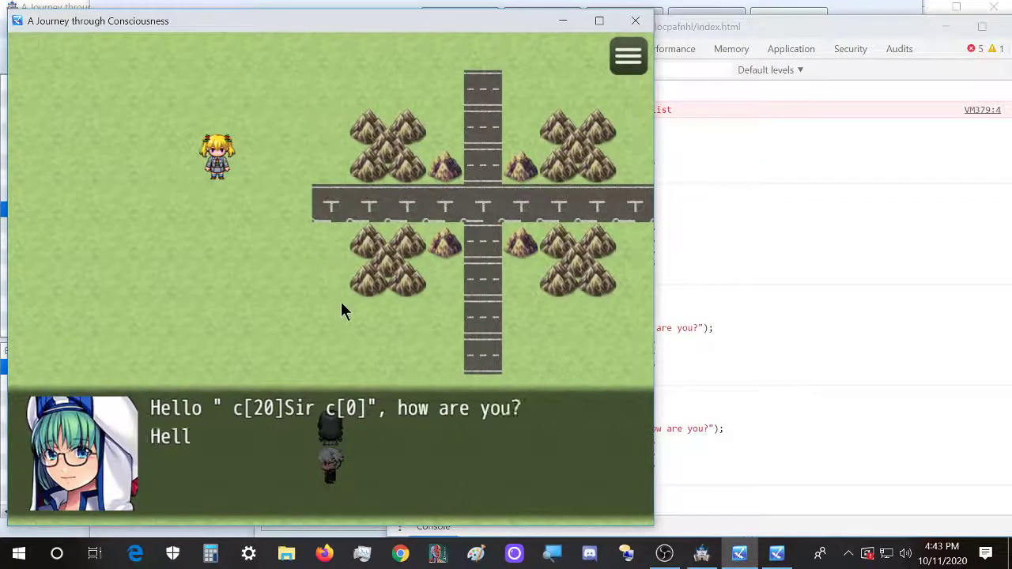
pyautogui.click(735, 514)
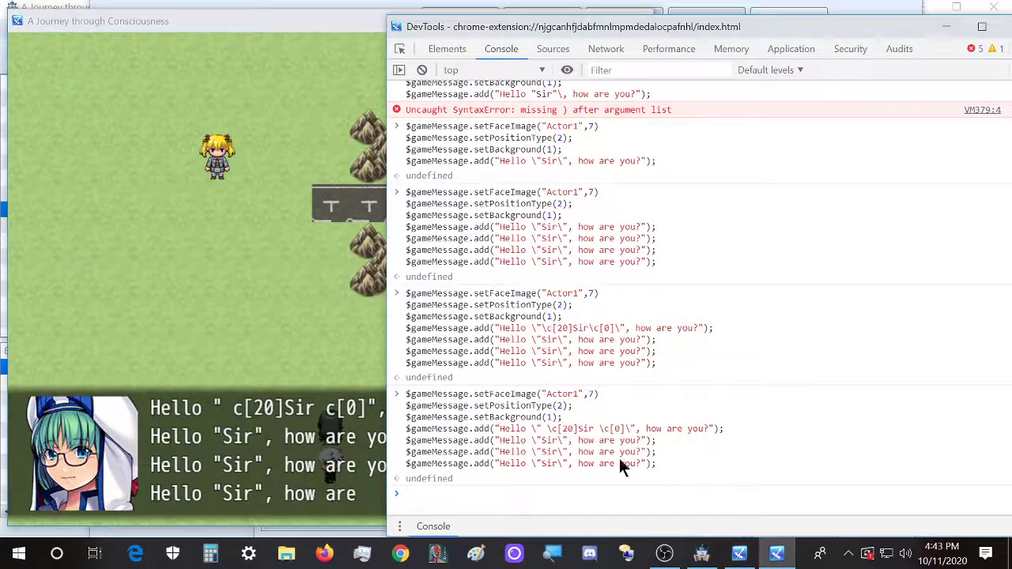
# Step: Recall the command and begin doubling the backslash before the first colour code
pyautogui.click(446, 492)
pyautogui.press('Up')
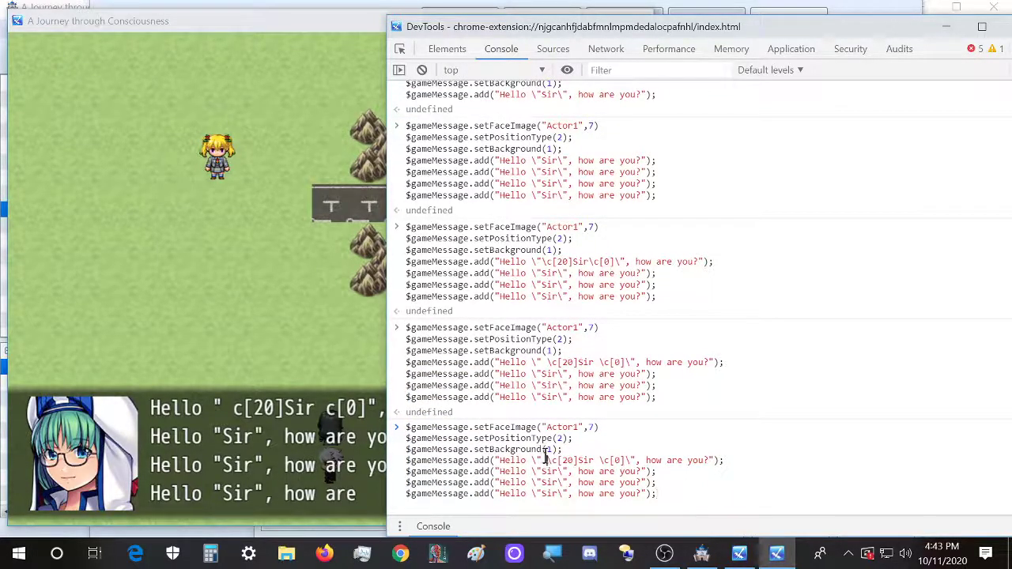
pyautogui.press('BackSpace')
pyautogui.press('BackSpace')
pyautogui.write('\\')
pyautogui.press('BackSpace')
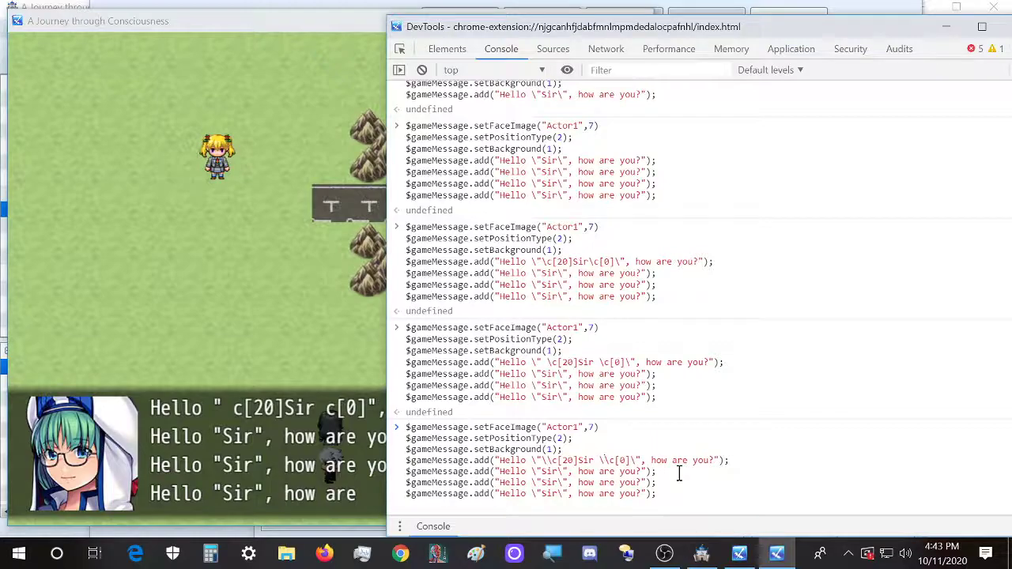
# Step: Finish doubling to \\c[20] and \\c[0], rerun, and see Sir coloured in line one
pyautogui.write('\\')
pyautogui.click(300, 11)
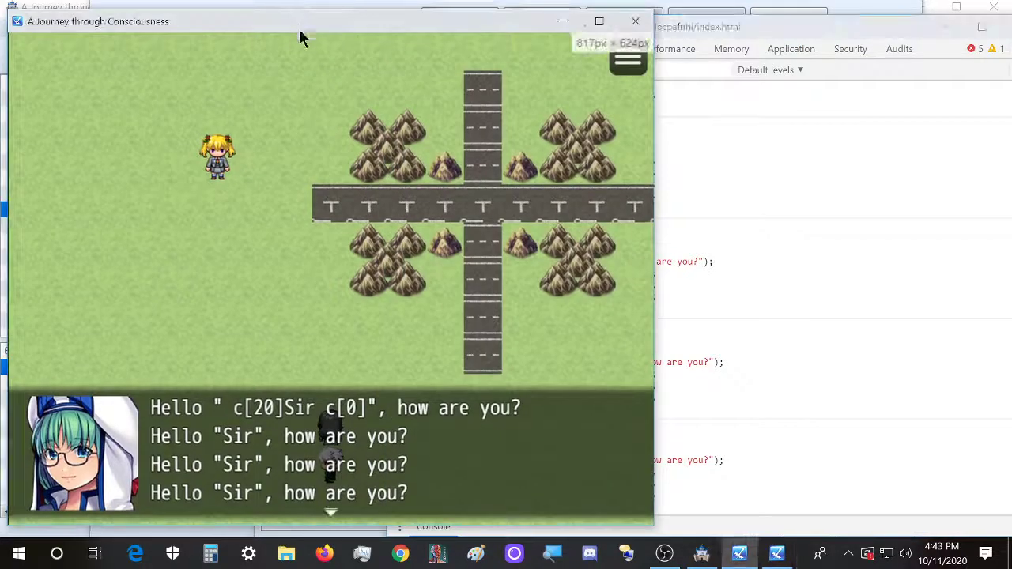
pyautogui.click(369, 338)
pyautogui.click(706, 501)
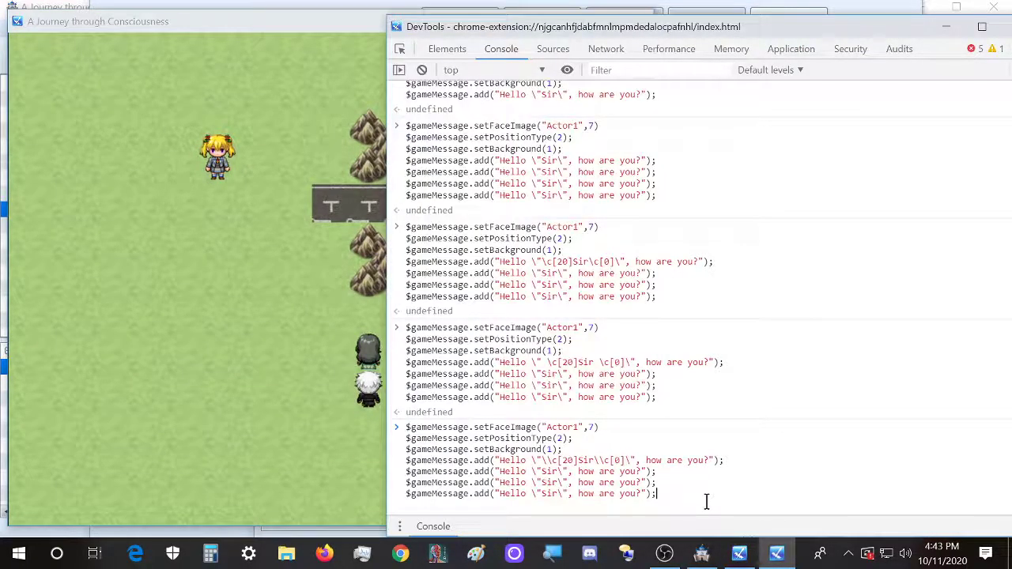
pyautogui.press('Return')
pyautogui.click(324, 26)
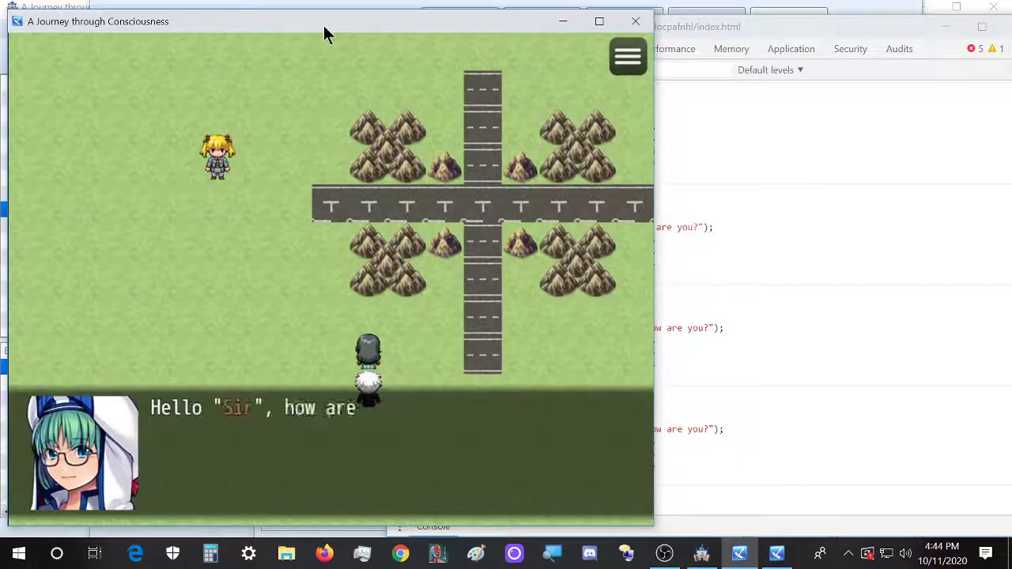
pyautogui.click(692, 510)
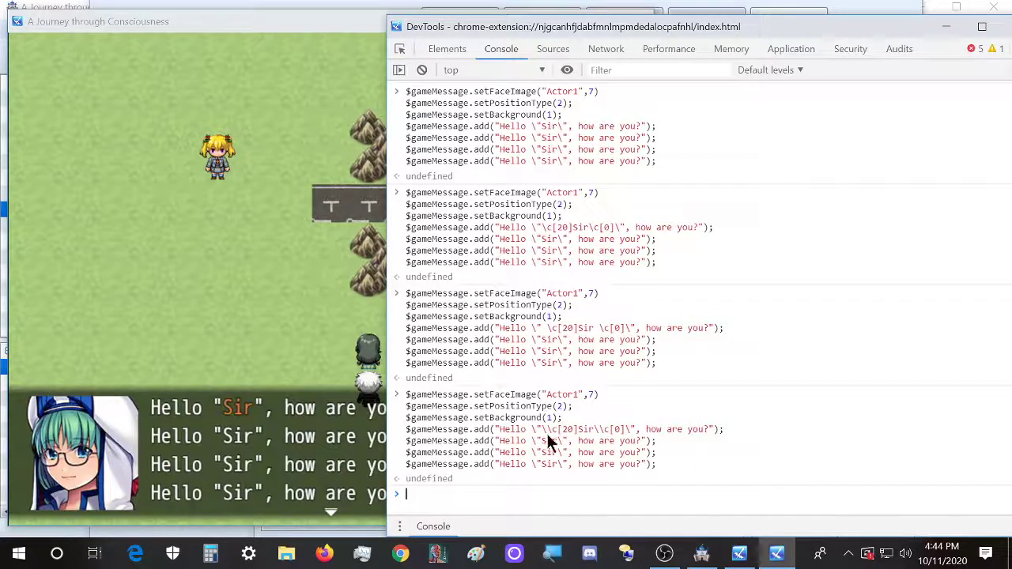
pyautogui.moveTo(658, 466); pyautogui.dragTo(395, 396)
# Step: Paste the previous command and colour line one with \c[23], switching back to \c[23] after Sir
pyautogui.click(454, 495)
pyautogui.hotkey('ctrl', 'v')
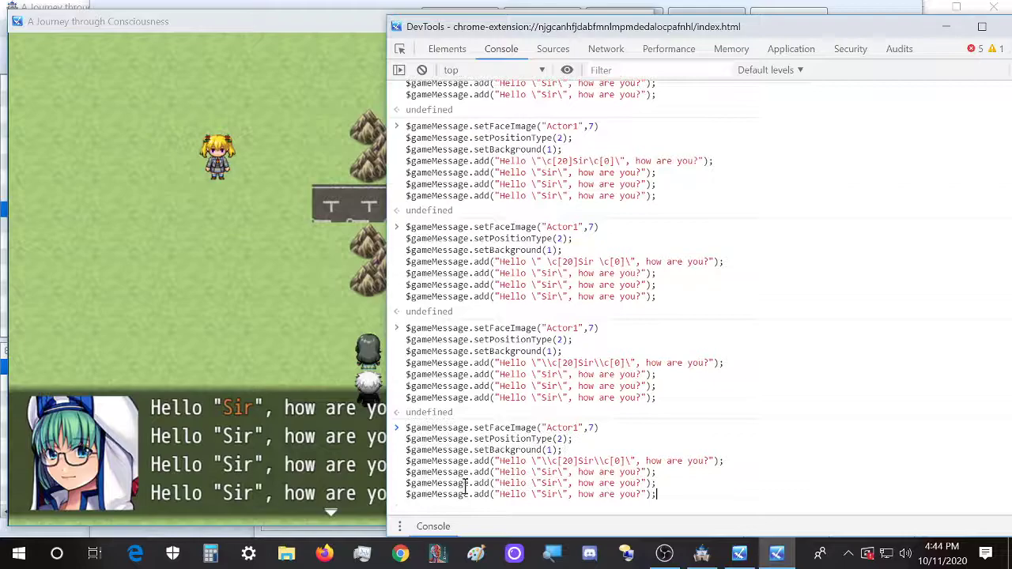
pyautogui.moveTo(543, 461); pyautogui.dragTo(583, 460)
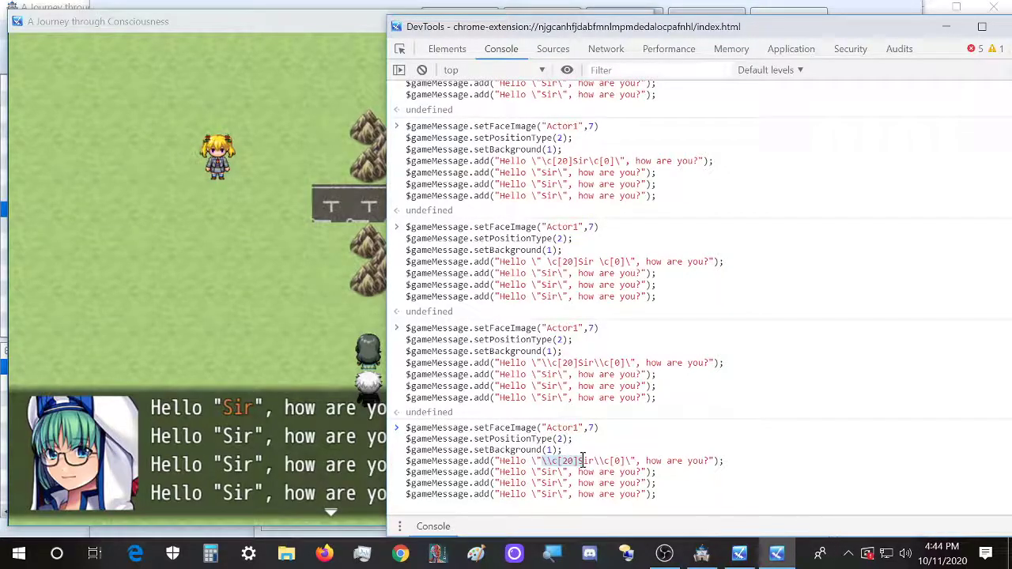
pyautogui.click(495, 461)
pyautogui.hotkey('ctrl', 'v')
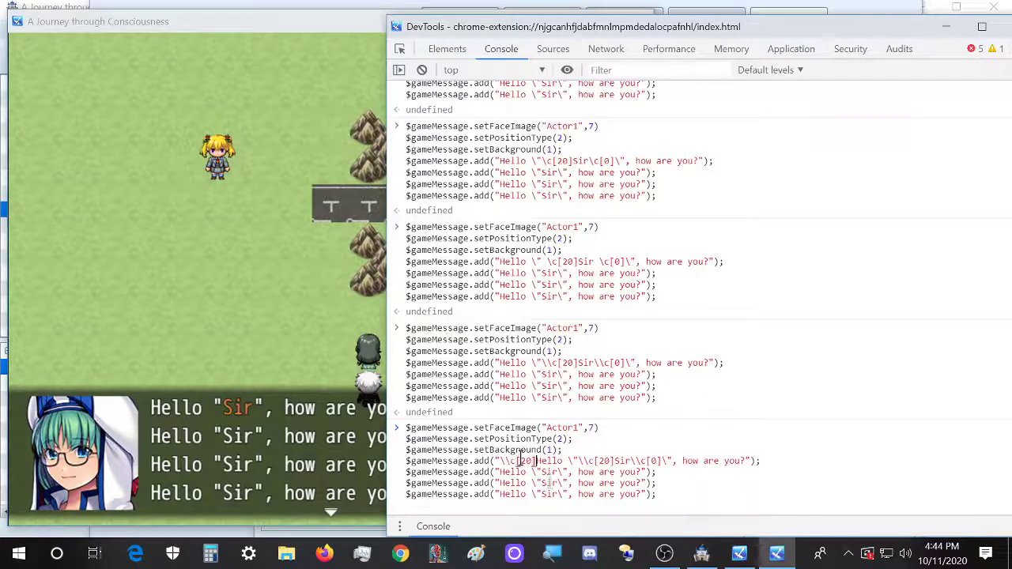
pyautogui.press('Right')
pyautogui.press('Right')
pyautogui.press('BackSpace')
pyautogui.write('3')
pyautogui.click(656, 461)
pyautogui.press('BackSpace')
pyautogui.write('2')
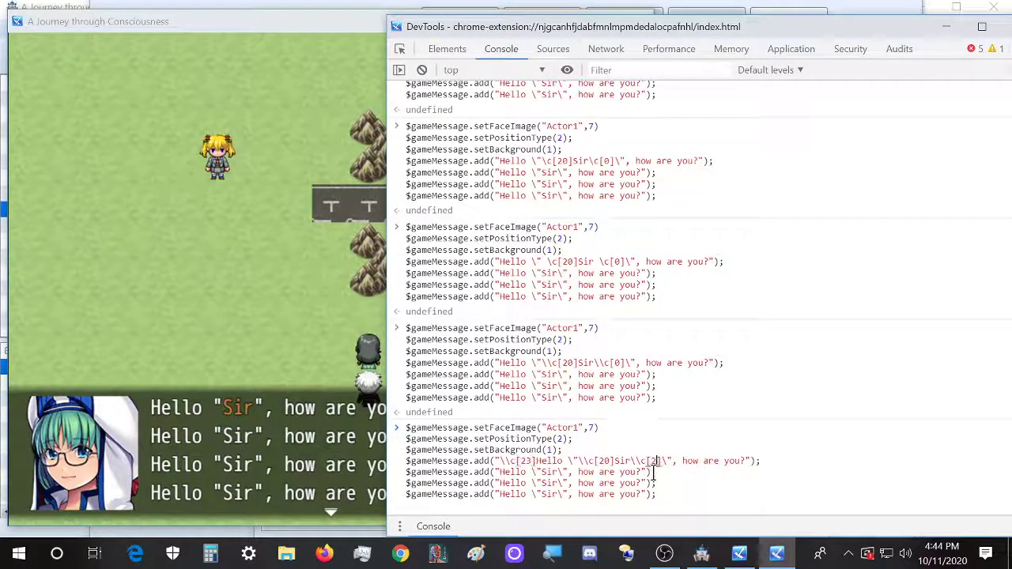
pyautogui.write('3')
# Step: Start line two with \c[21] and put \c[10] before the quoted Sir
pyautogui.click(501, 473)
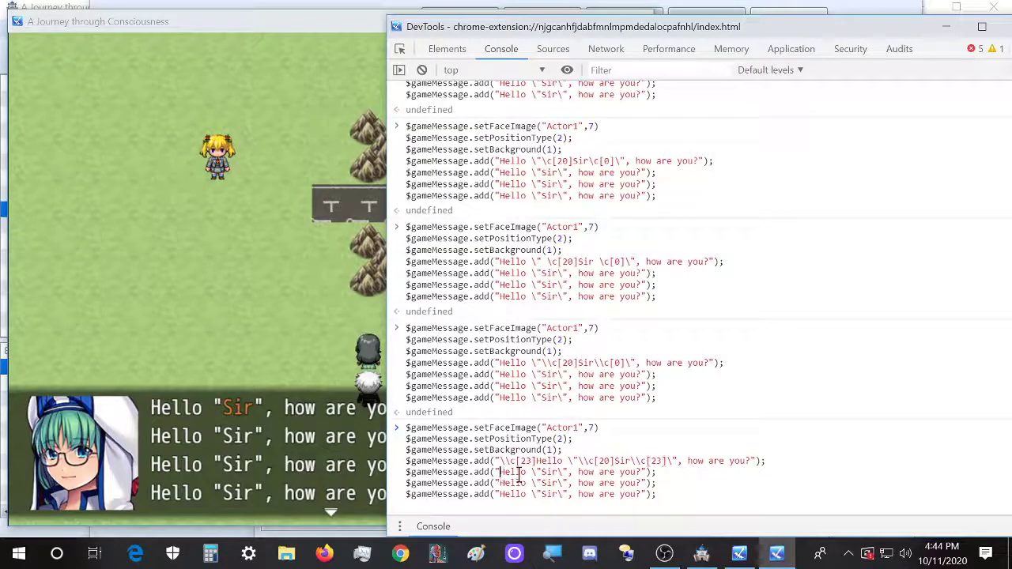
pyautogui.write('\\\\c[20]')
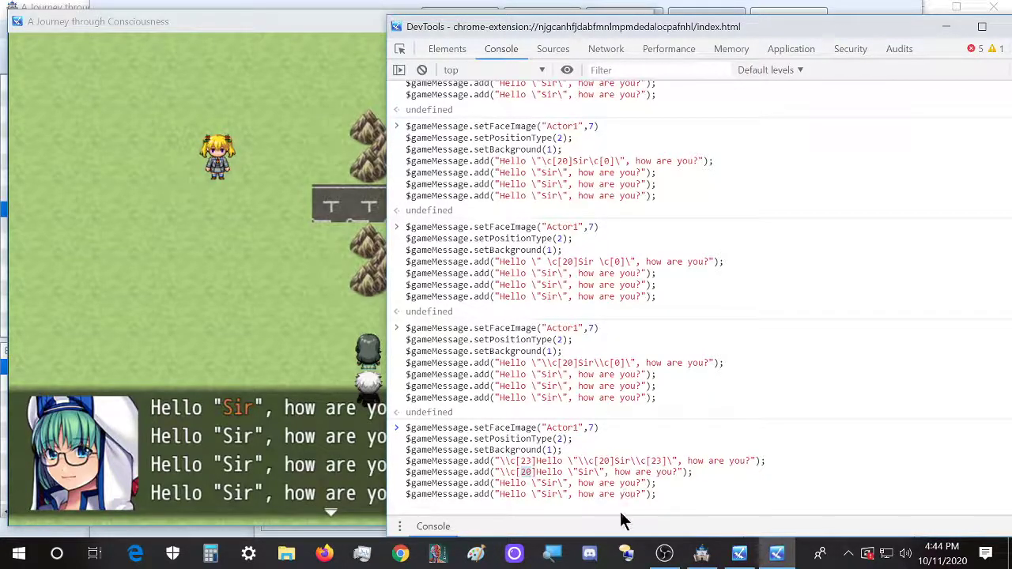
pyautogui.write('21')
pyautogui.click(574, 472)
pyautogui.write('\\\\c[20')
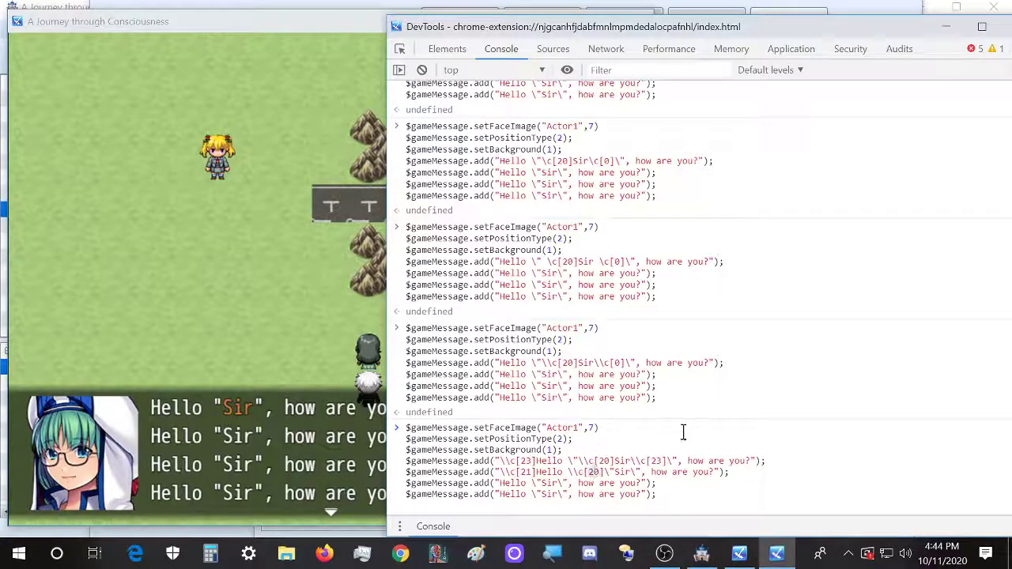
pyautogui.press('BackSpace')
pyautogui.write('10')
# Step: Colour Sir \c[19] on line two, adding \c[10] after it and \c[21] after the quote
pyautogui.click(615, 472)
pyautogui.write('\\c[20')
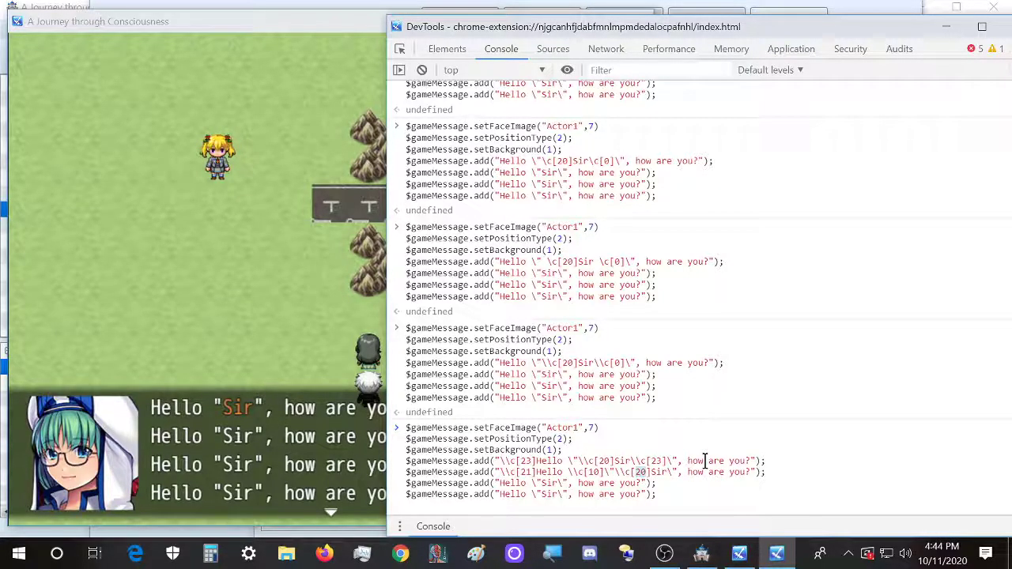
pyautogui.press('BackSpace')
pyautogui.press('BackSpace')
pyautogui.write('19')
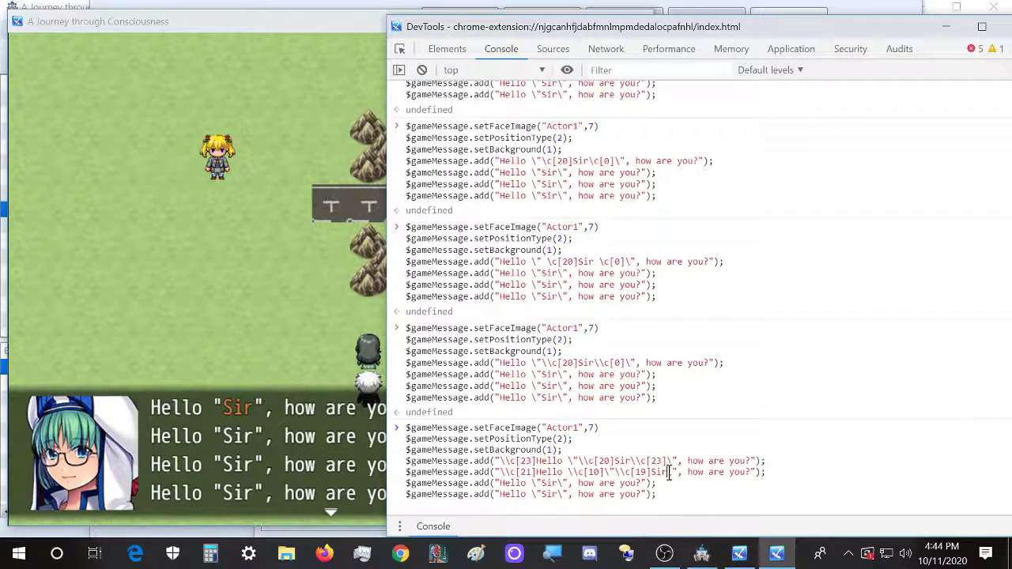
pyautogui.click(668, 472)
pyautogui.write('\\c[0]\\')
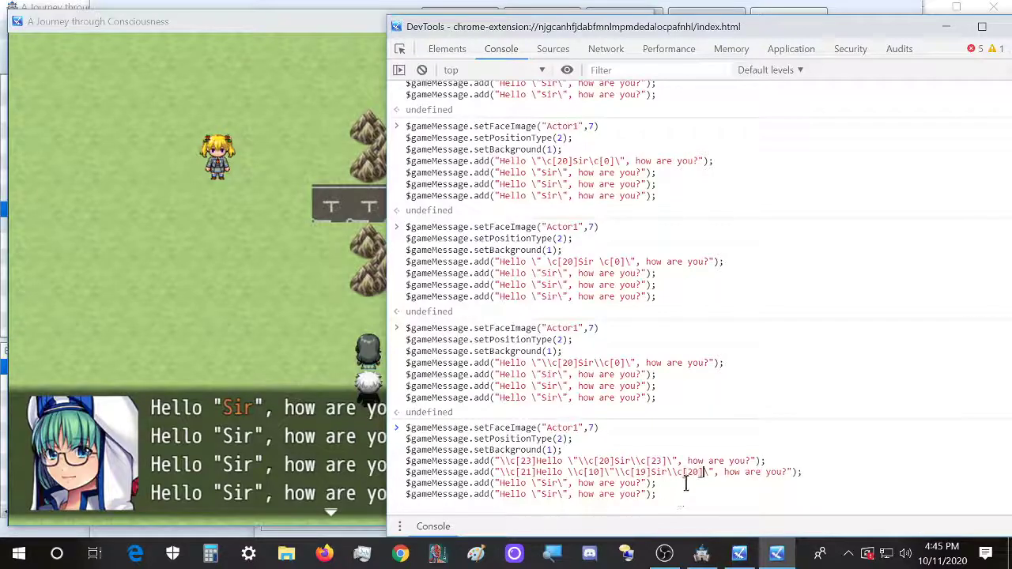
pyautogui.click(689, 472)
pyautogui.write('1')
pyautogui.press('Right')
pyautogui.press('Right')
pyautogui.press('Right')
pyautogui.write('\\c[20]')
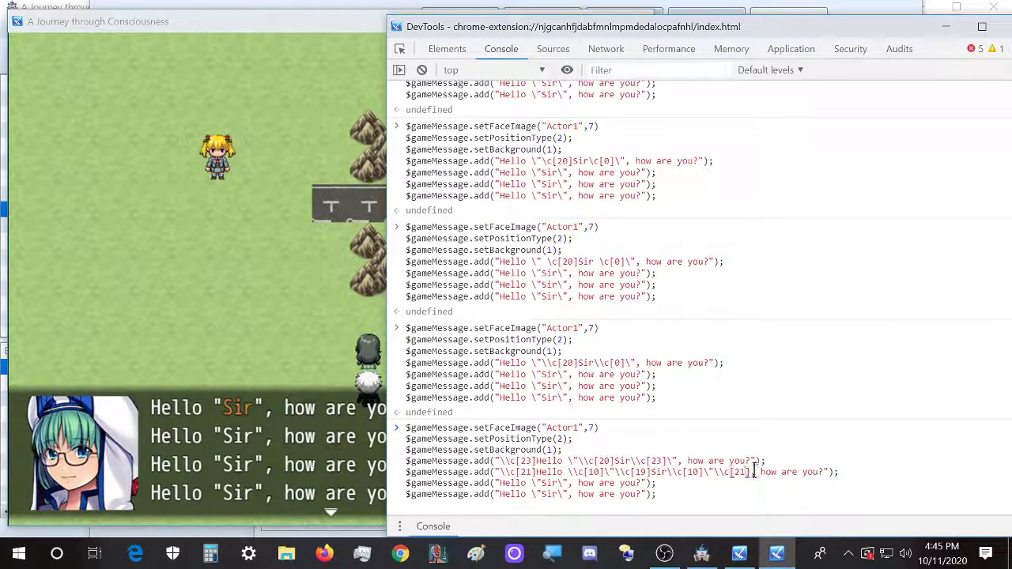
pyautogui.click(748, 472)
pyautogui.press('BackSpace')
pyautogui.write('1')
# Step: Close the open message box and run the recoloured message command
pyautogui.click(305, 441)
pyautogui.click(305, 441)
pyautogui.click(723, 495)
pyautogui.press('Return')
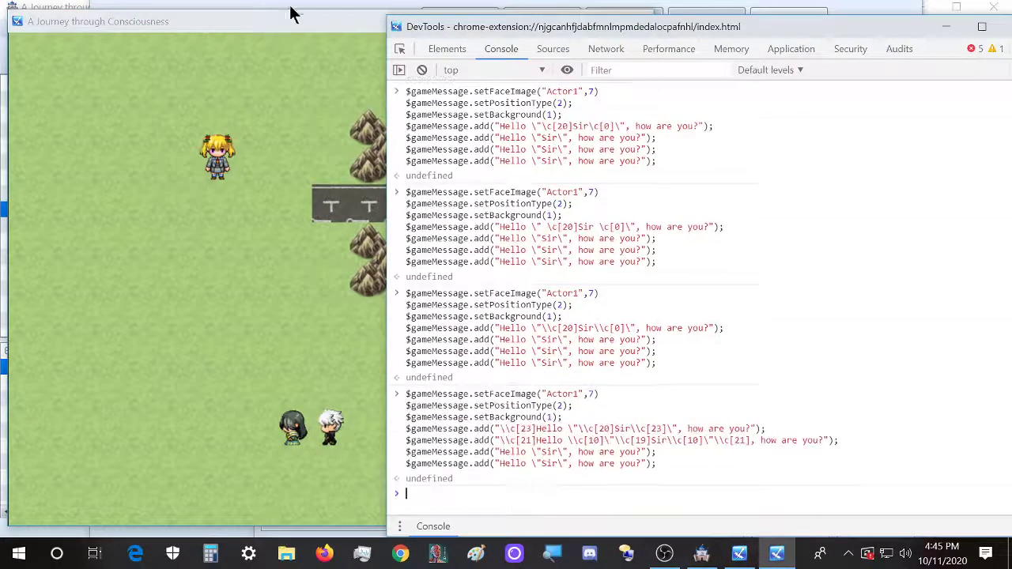
# Step: Watch the message print with lines one and two recoloured and each Sir tinted separately
pyautogui.click(291, 19)
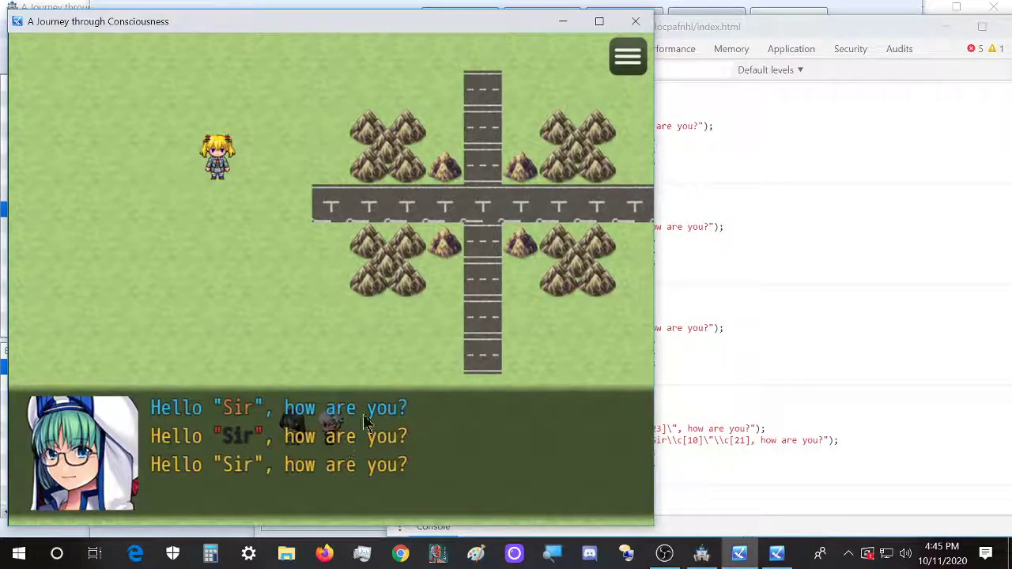
pyautogui.click(742, 495)
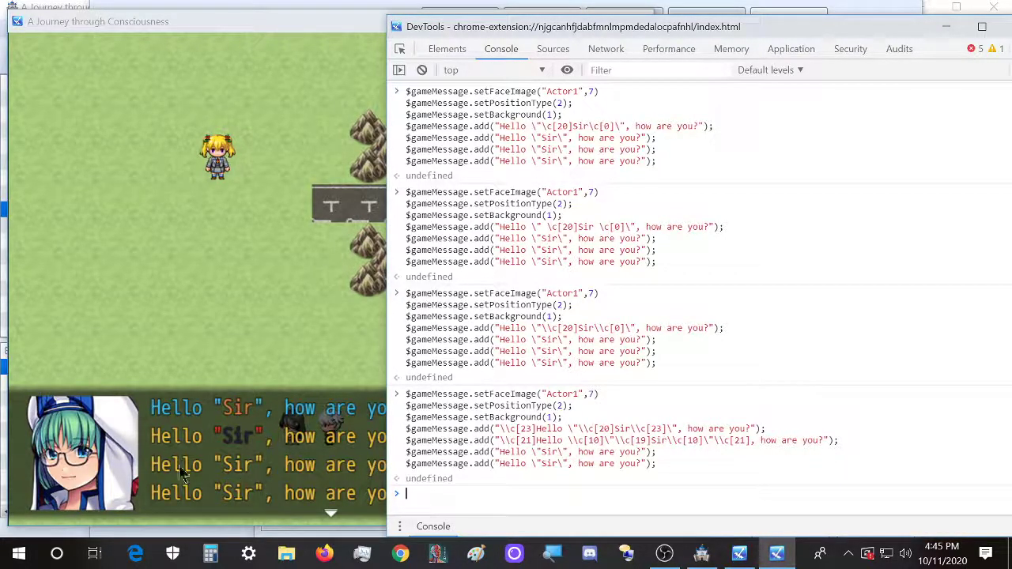
pyautogui.click(257, 40)
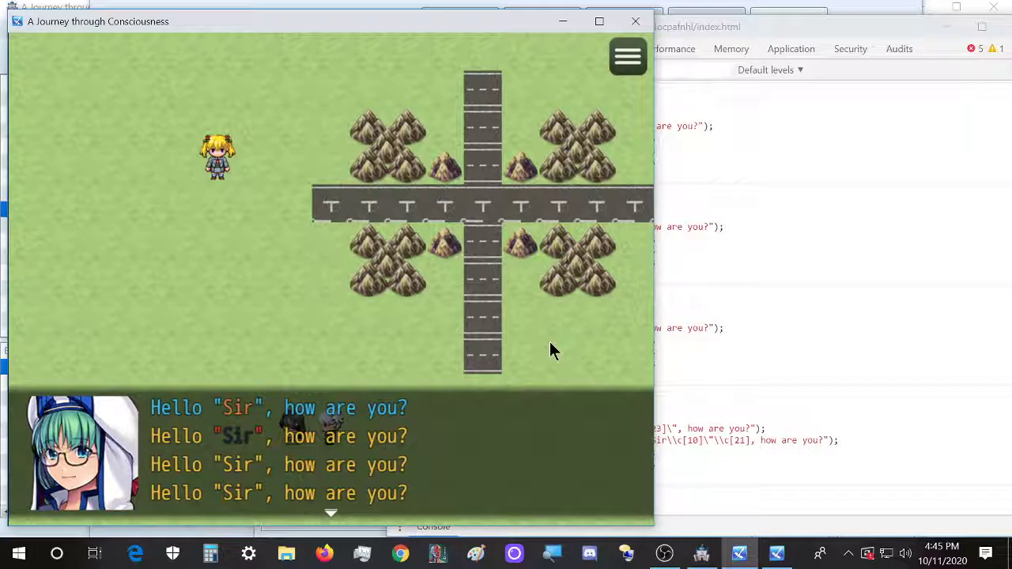
pyautogui.click(711, 22)
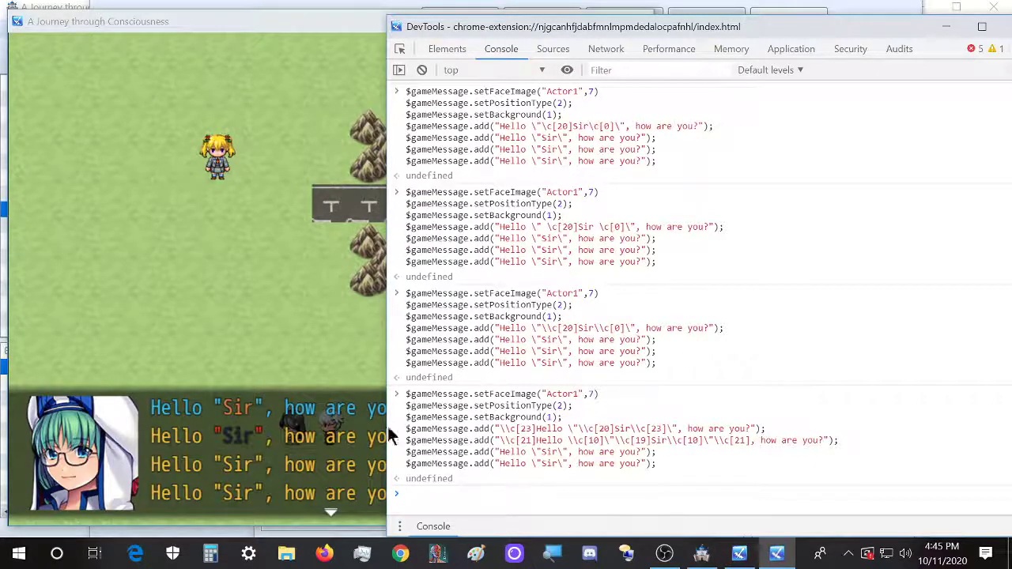
# Step: Dismiss the coloured message box in the game and go back to the DevTools console
pyautogui.click(285, 465)
pyautogui.click(763, 485)
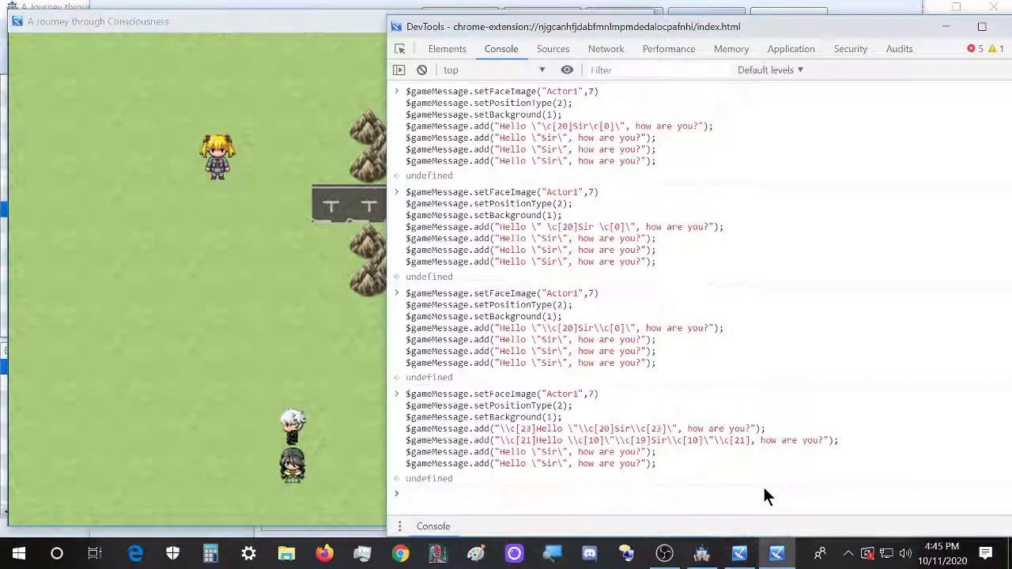